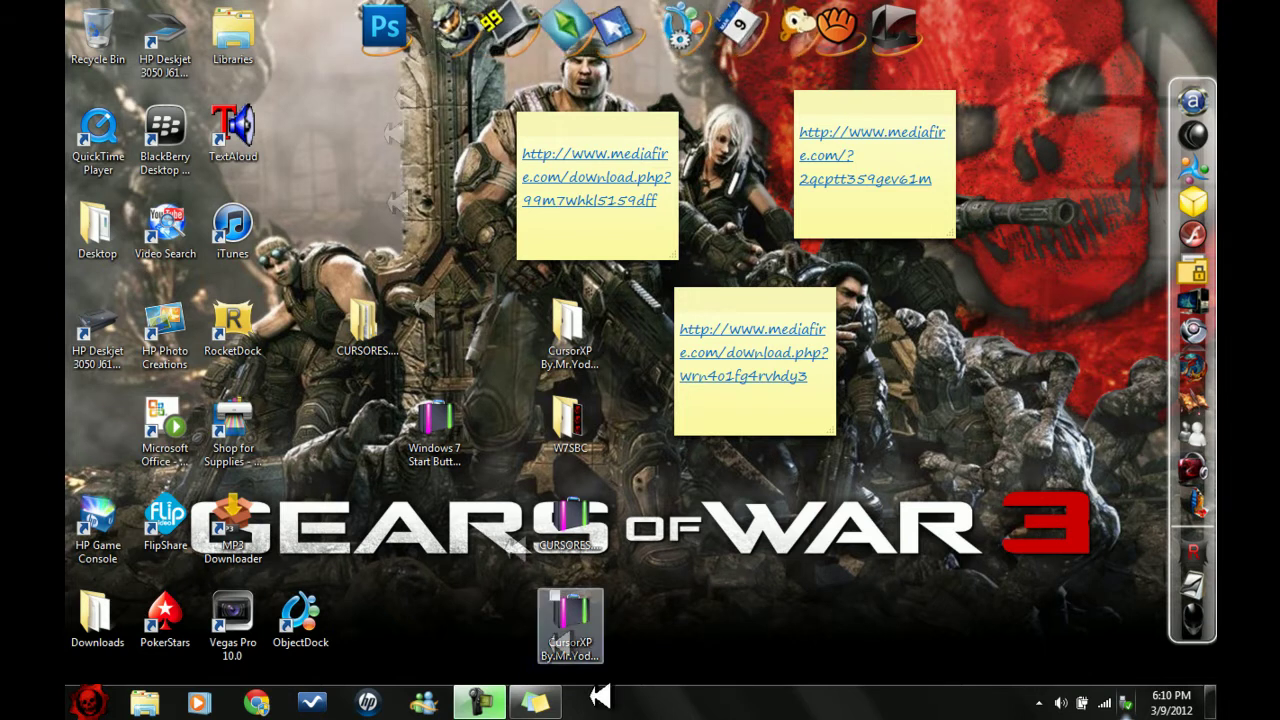
pyautogui.moveTo(430, 350); pyautogui.dragTo(449, 309)
pyautogui.moveTo(529, 479); pyautogui.dragTo(622, 566)
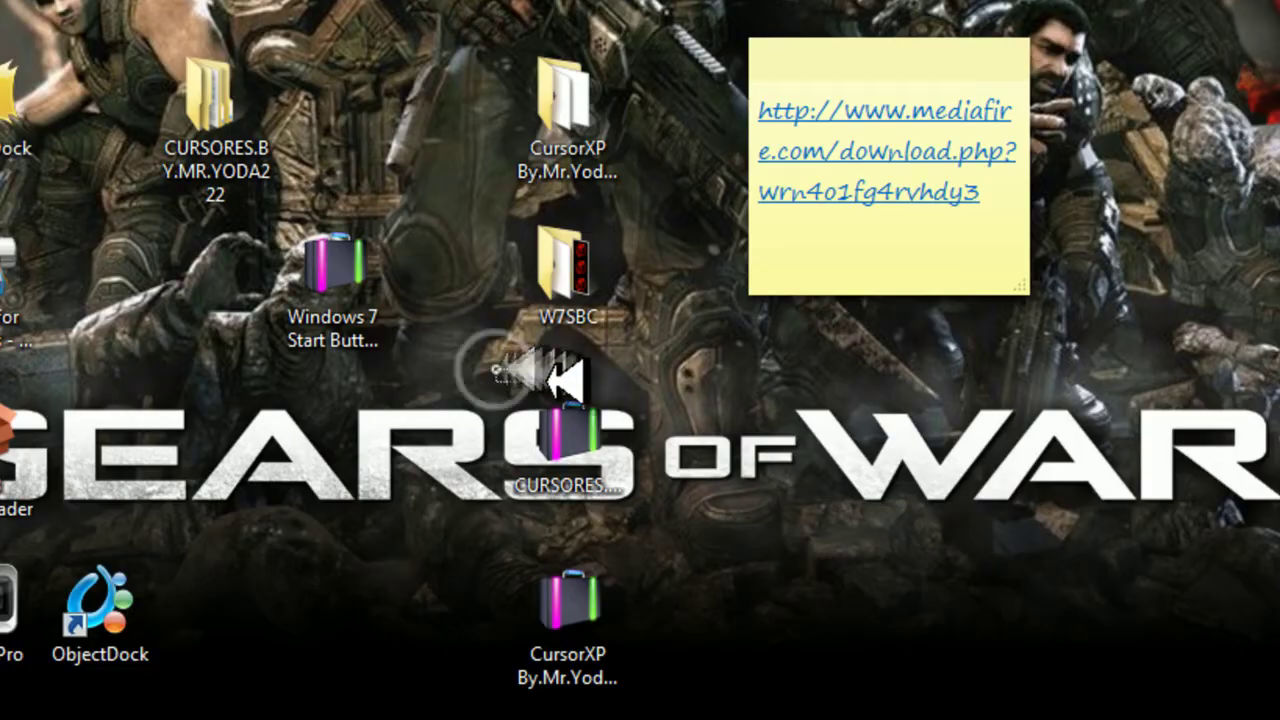
pyautogui.moveTo(650, 485); pyautogui.dragTo(529, 429)
pyautogui.click(563, 600)
pyautogui.moveTo(442, 522); pyautogui.dragTo(443, 569)
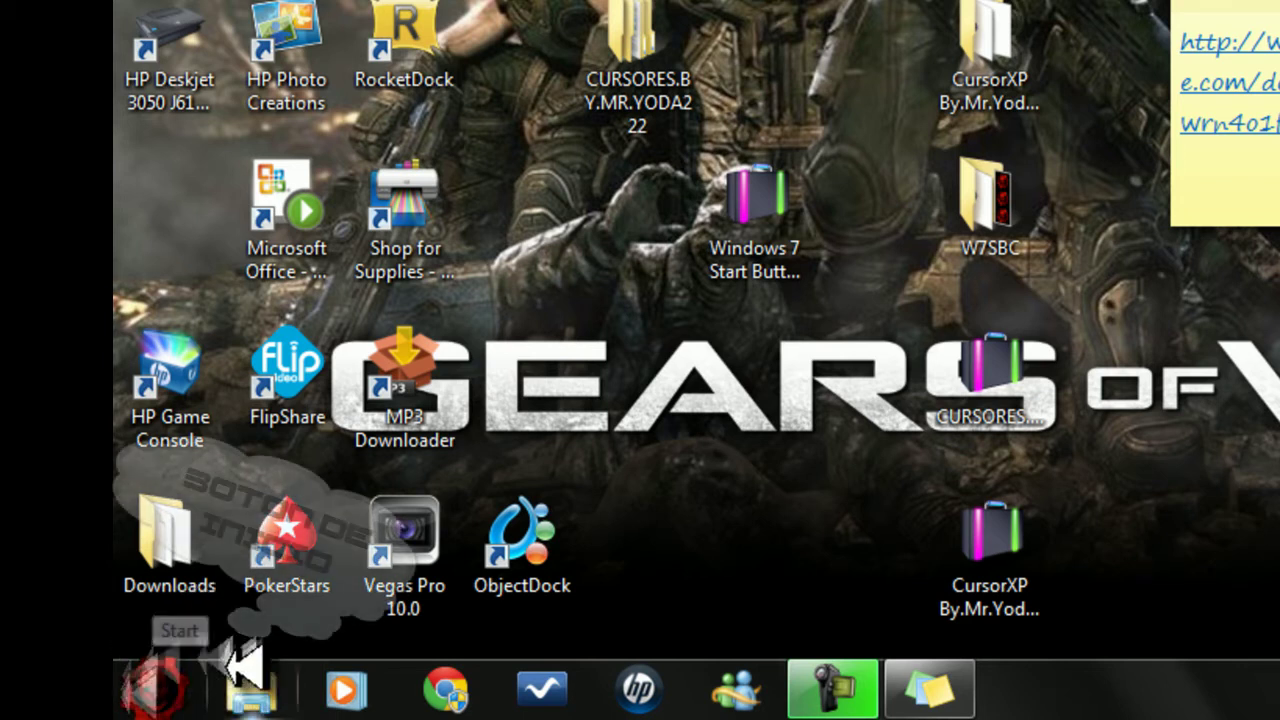
# Step: Open the Start menu to examine the current Start button, and close it again
pyautogui.click(185, 695)
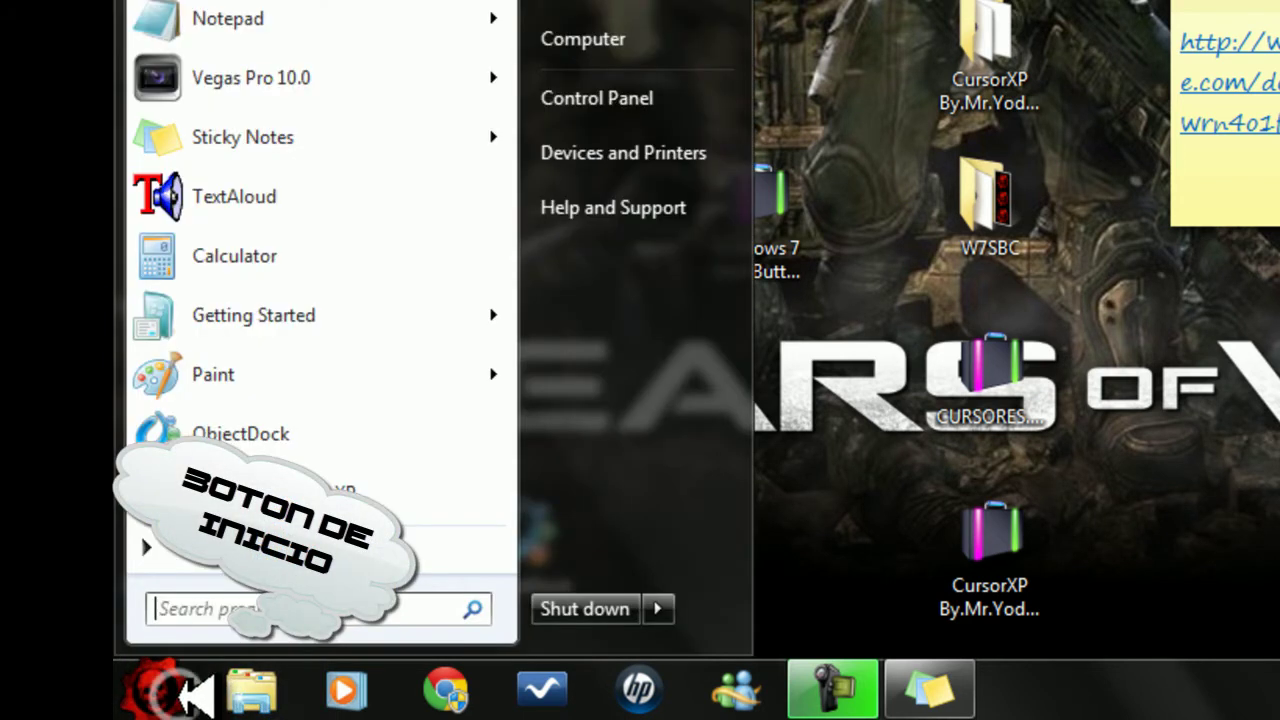
pyautogui.click(185, 692)
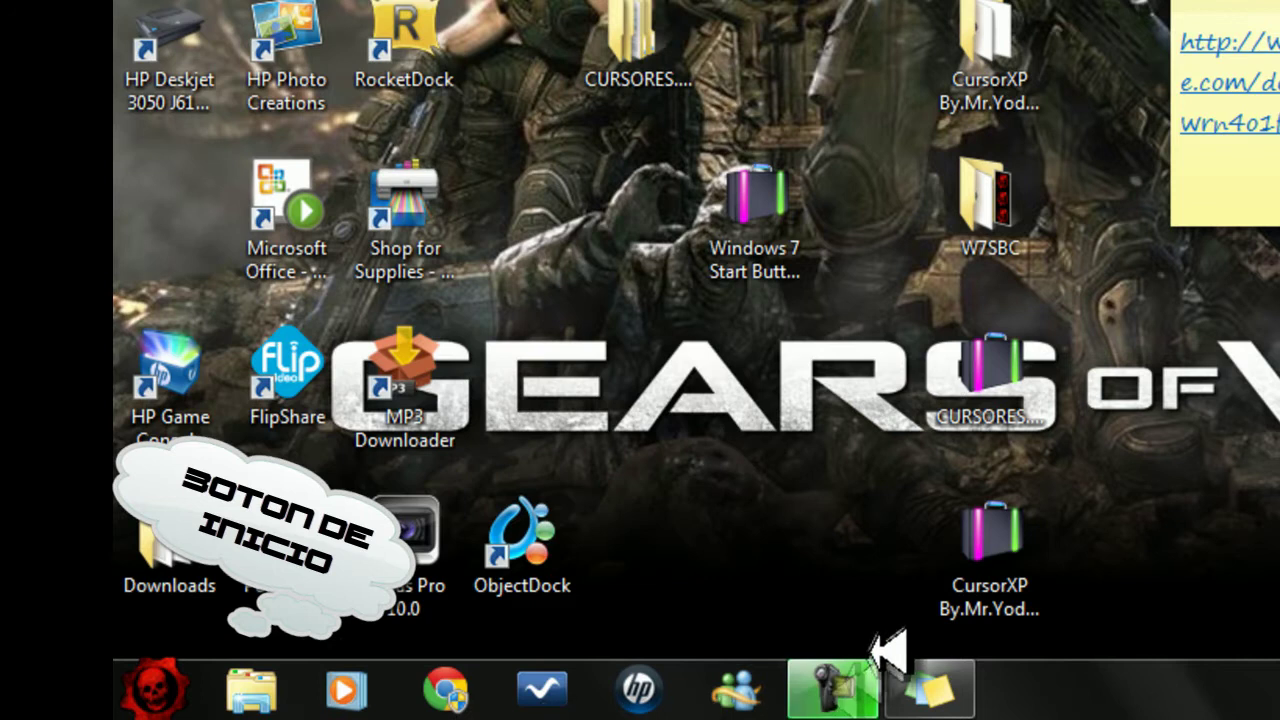
pyautogui.moveTo(845, 698)
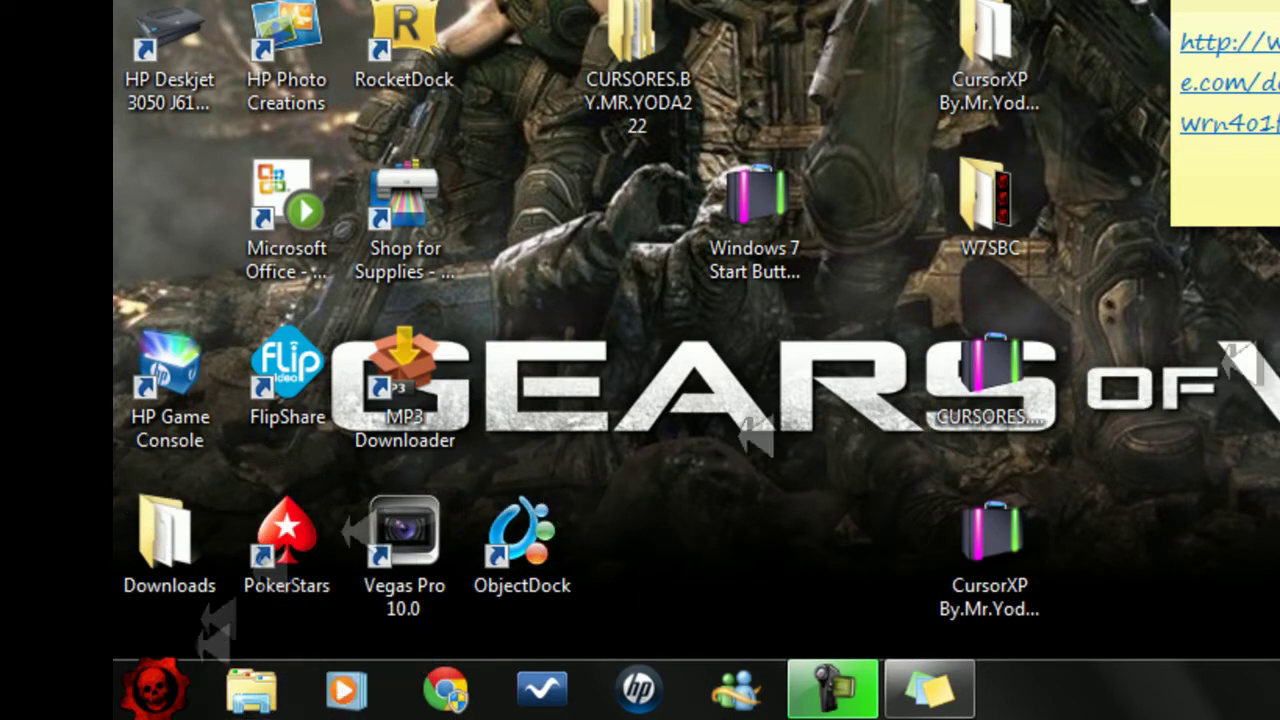
# Step: Dismiss the archive's options and move the lowest sticky note away from the desktop folders
pyautogui.rightClick(781, 250)
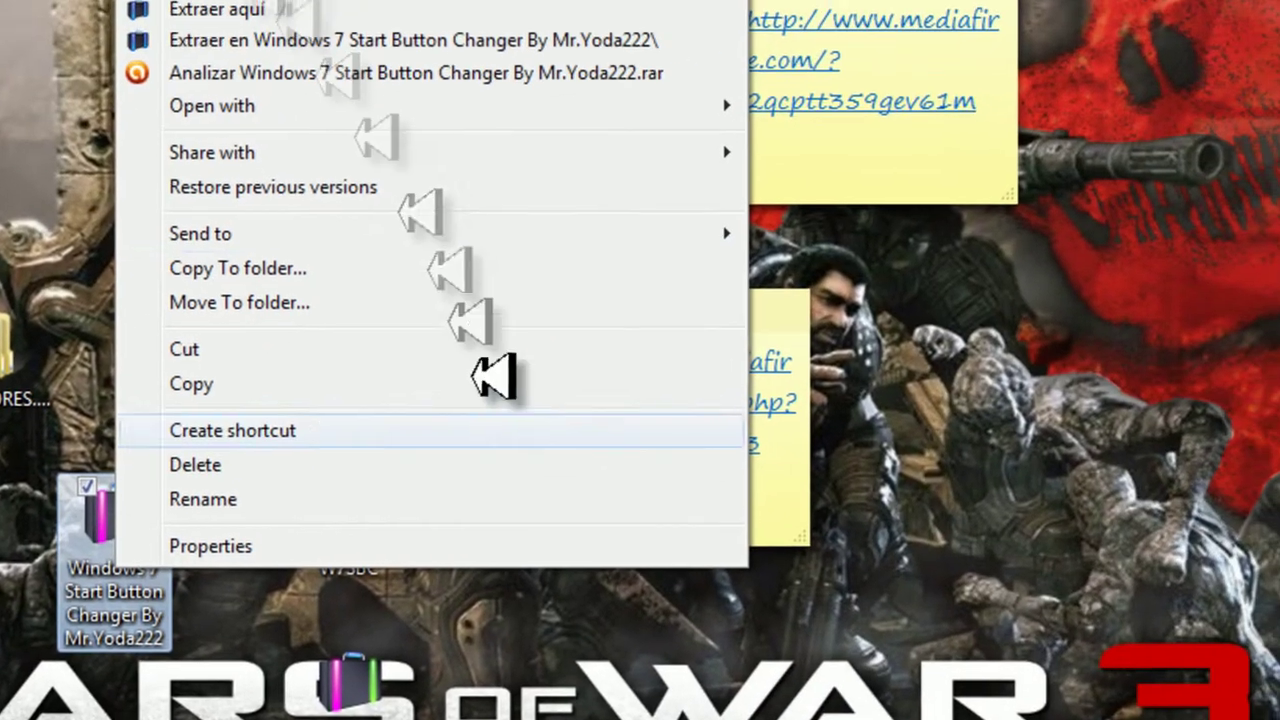
pyautogui.press('Escape')
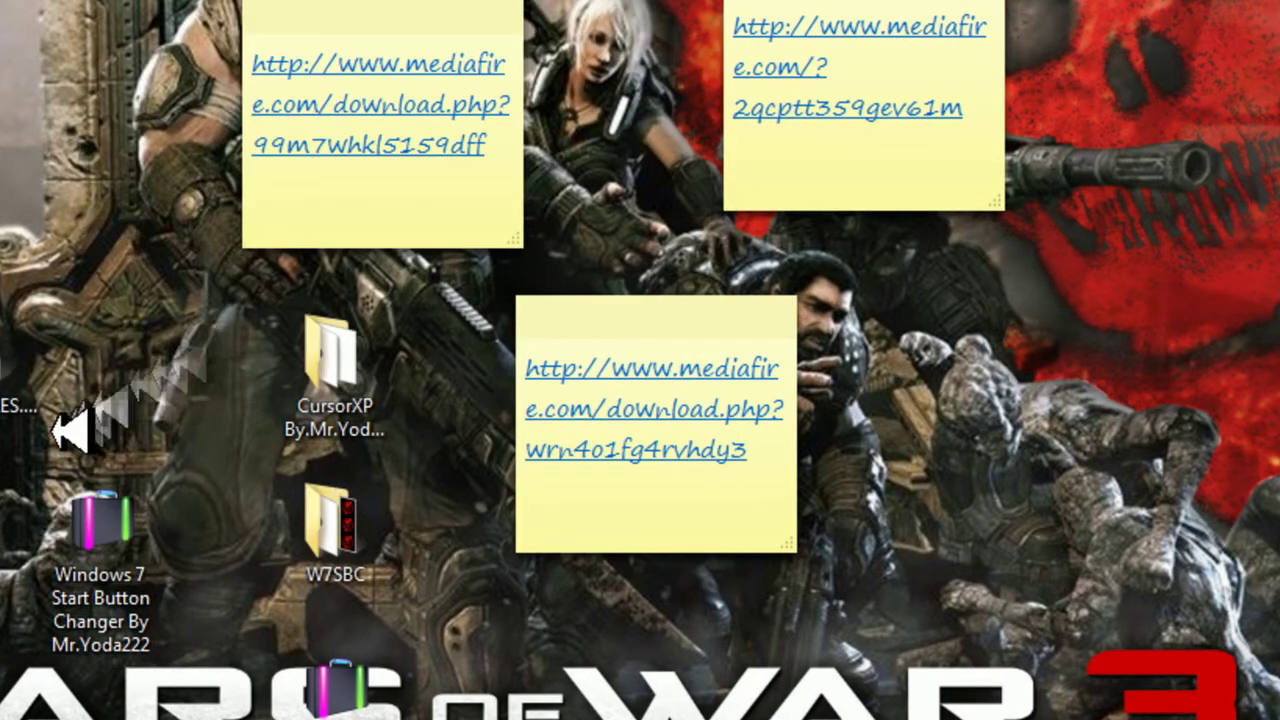
pyautogui.click(648, 306)
pyautogui.moveTo(648, 306)
pyautogui.mouseDown()
pyautogui.moveTo(887, 238)
pyautogui.moveTo(872, 243)
pyautogui.mouseUp()
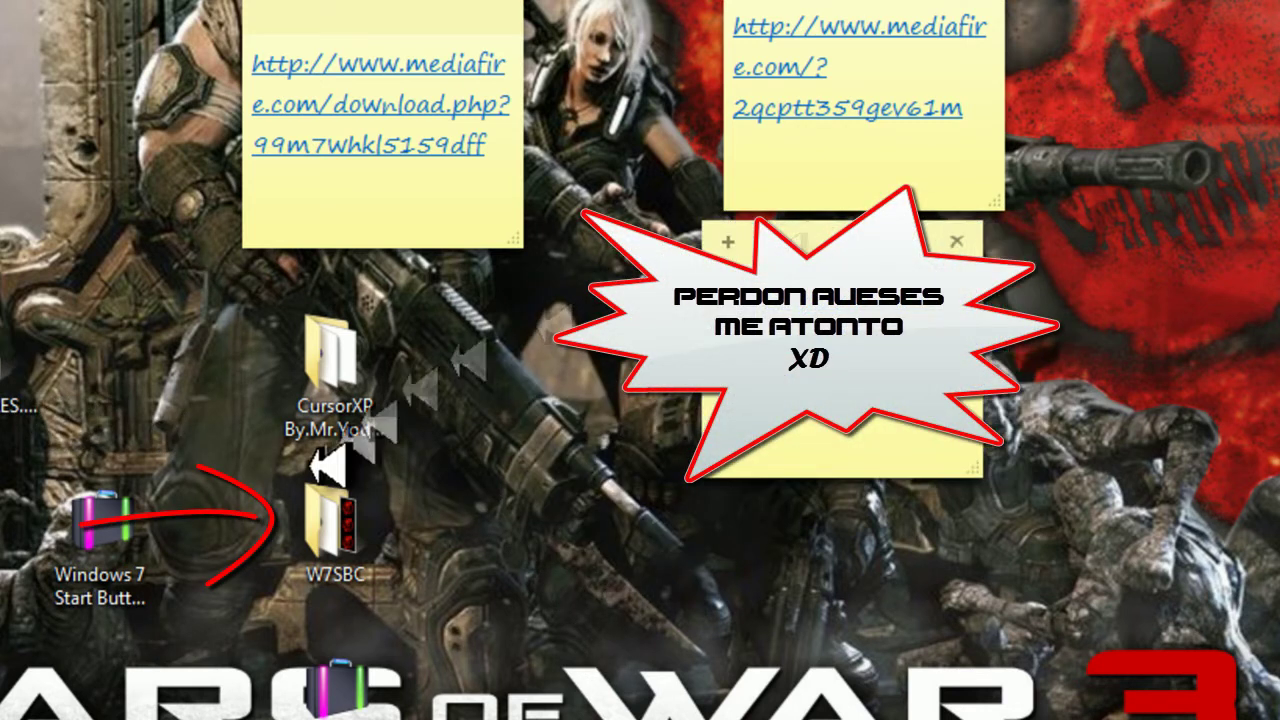
# Step: Extract the Windows 7 Start Button Changer archive onto the desktop, replacing all existing files
pyautogui.rightClick(160, 540)
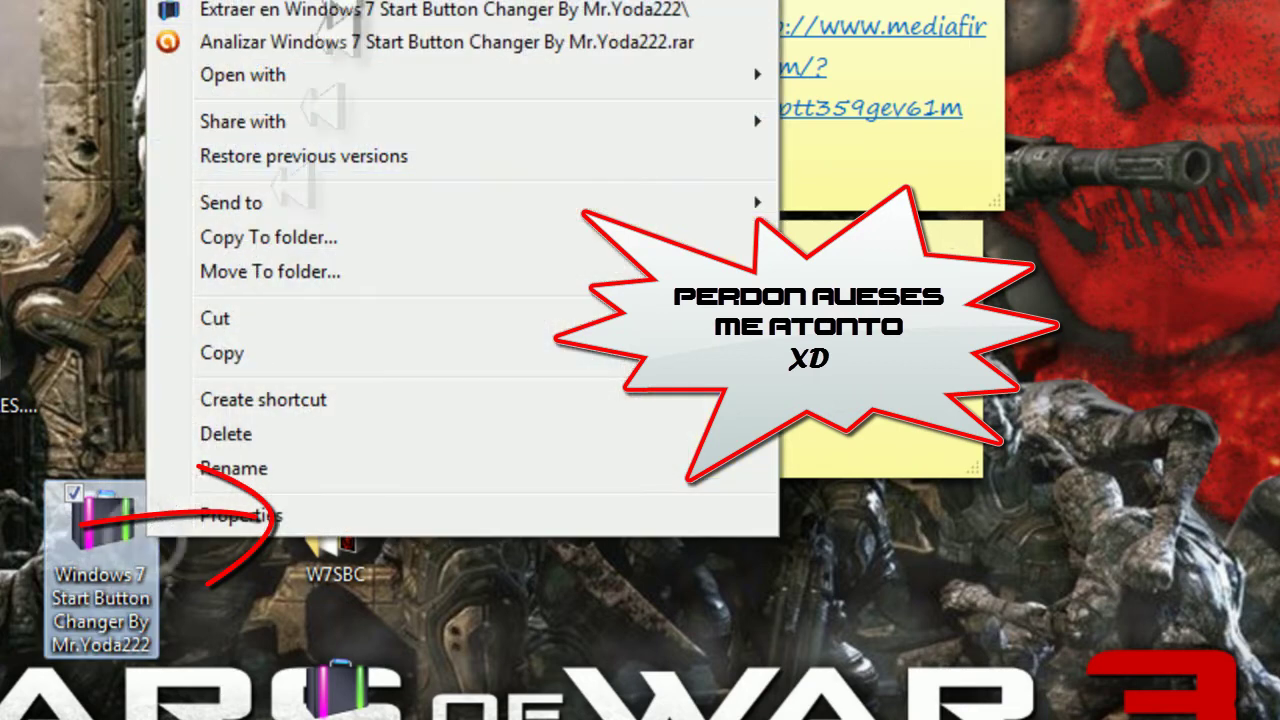
pyautogui.click(312, 8)
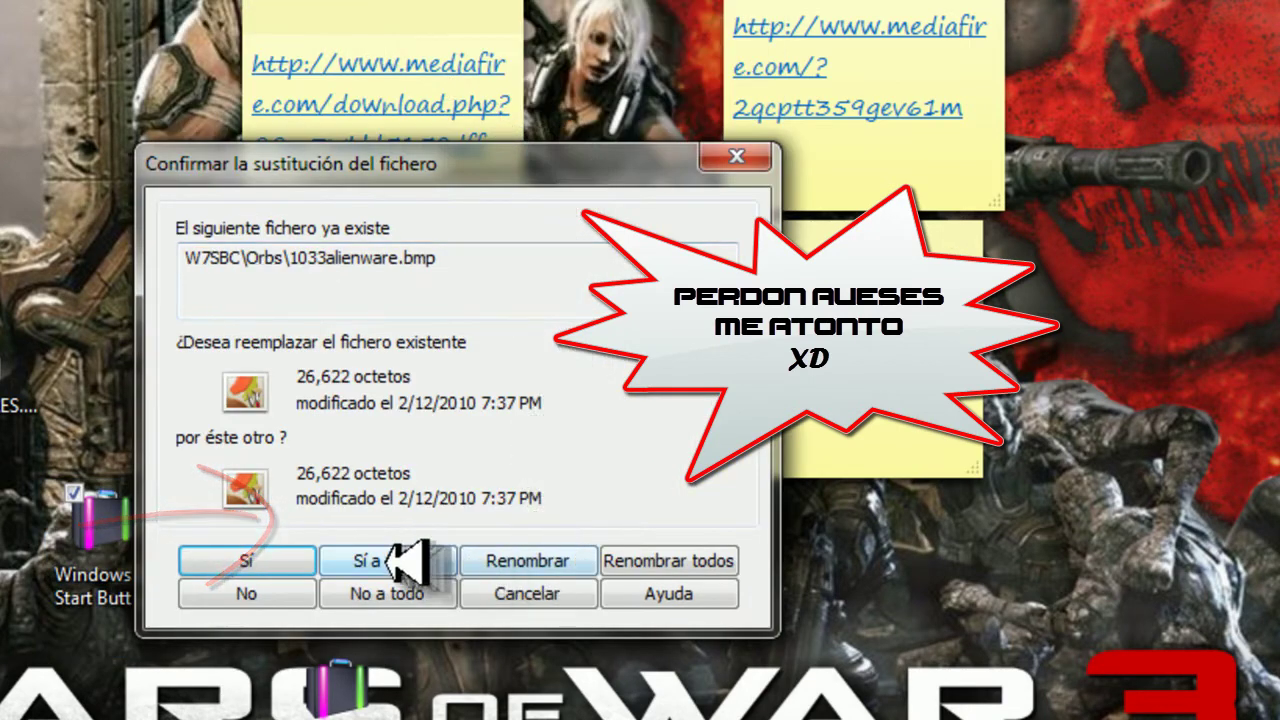
pyautogui.click(409, 563)
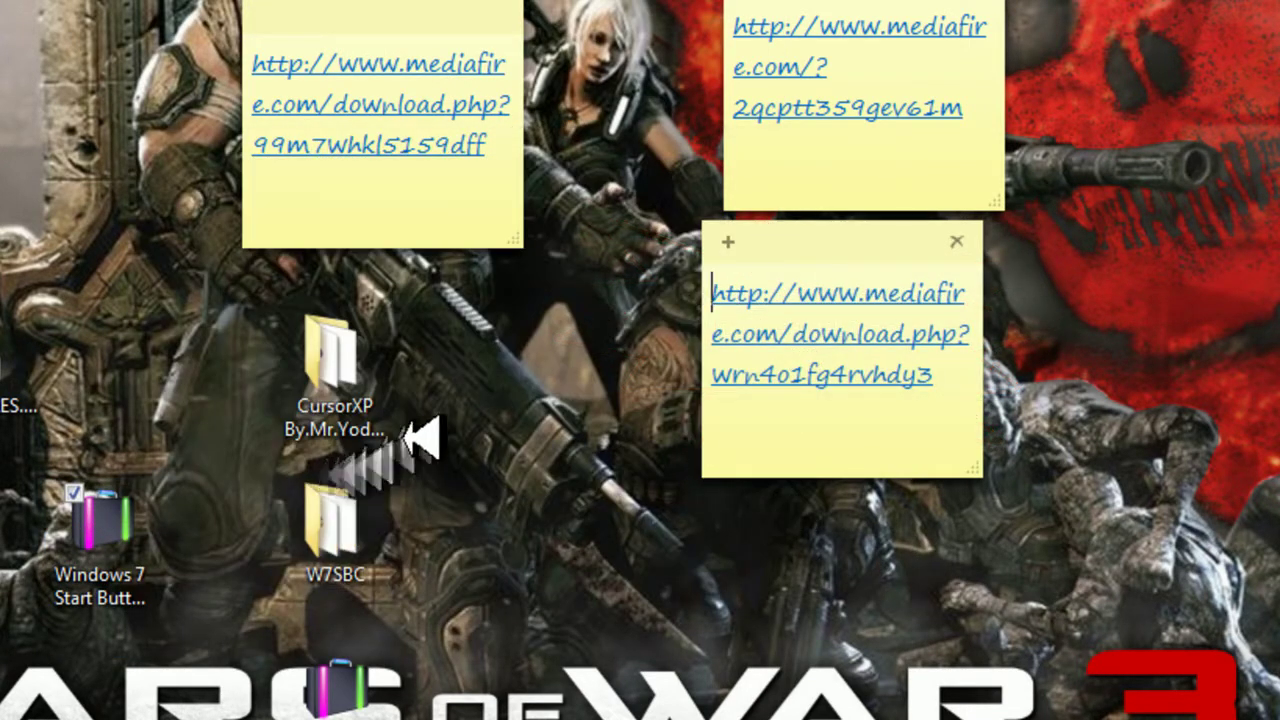
# Step: Move the three sticky notes farther away from the extracted folders to clear the desktop
pyautogui.moveTo(486, 23); pyautogui.dragTo(196, 0)
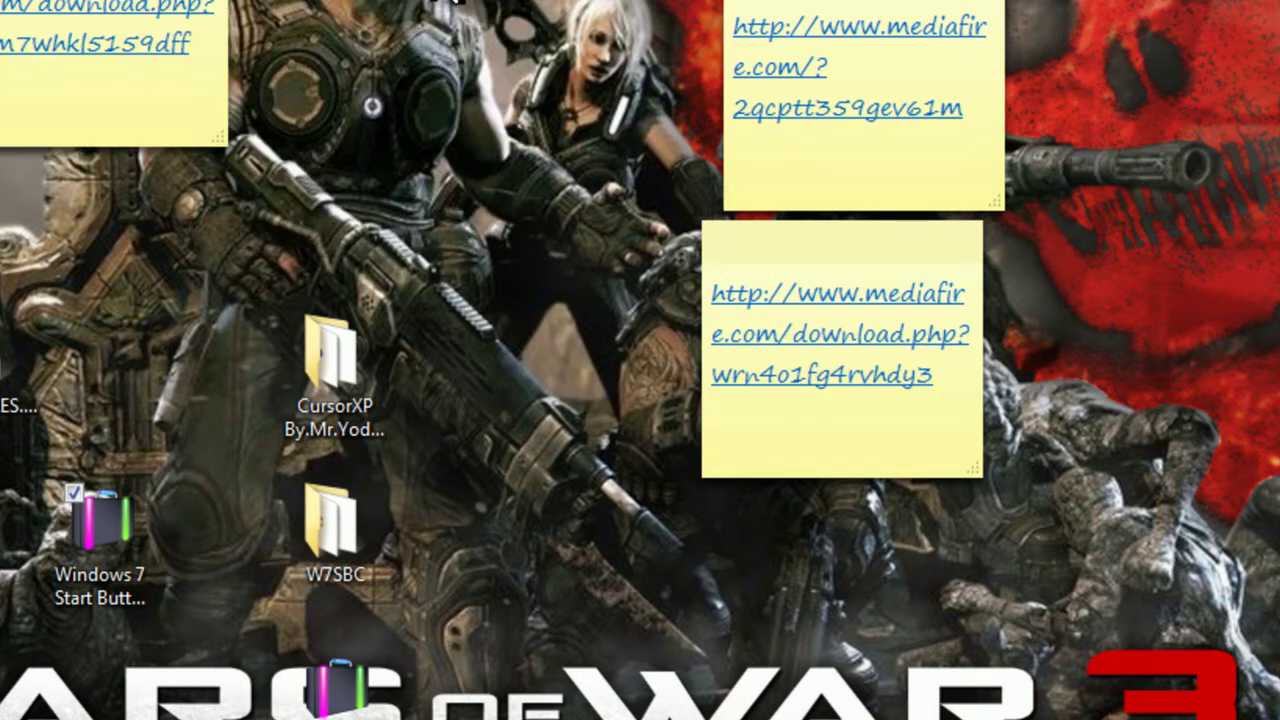
pyautogui.moveTo(760, 4); pyautogui.dragTo(1082, 20)
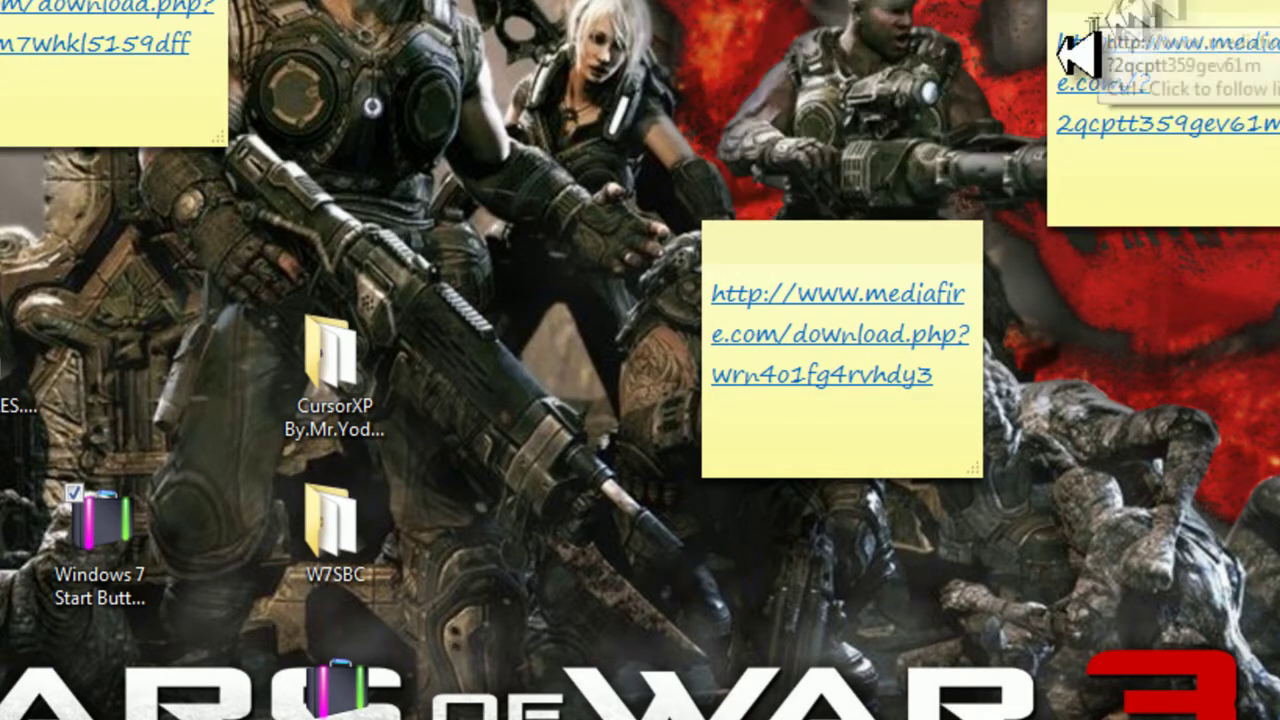
pyautogui.moveTo(849, 232); pyautogui.dragTo(846, 91)
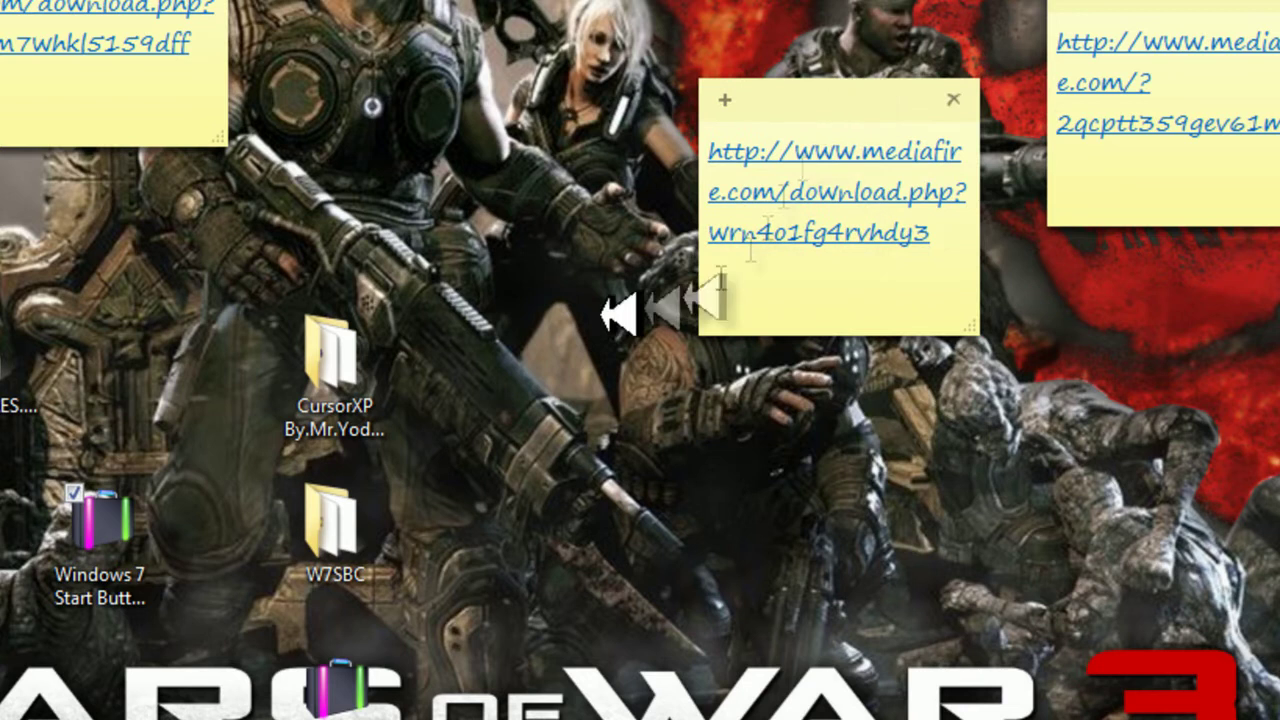
# Step: Open the W7SBC folder and run Windows 7 Start Button Changer as administrator
pyautogui.doubleClick(345, 543)
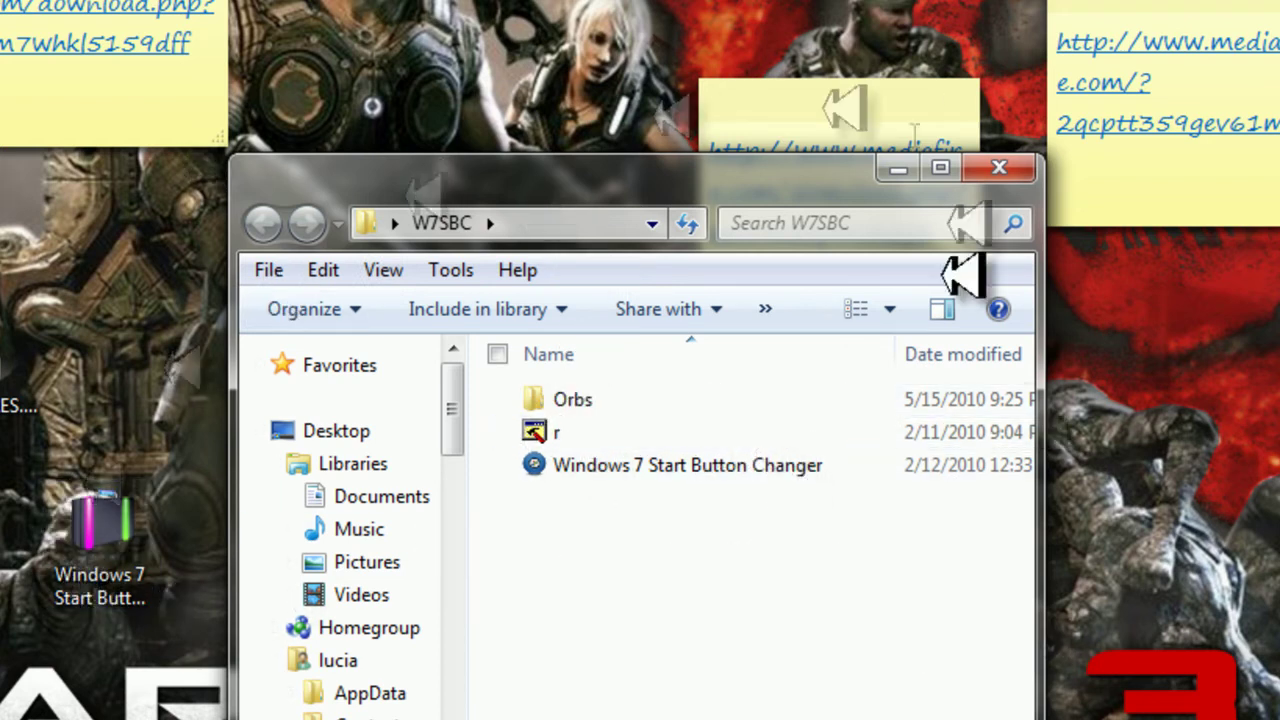
pyautogui.moveTo(725, 565); pyautogui.dragTo(700, 520)
pyautogui.click(725, 470)
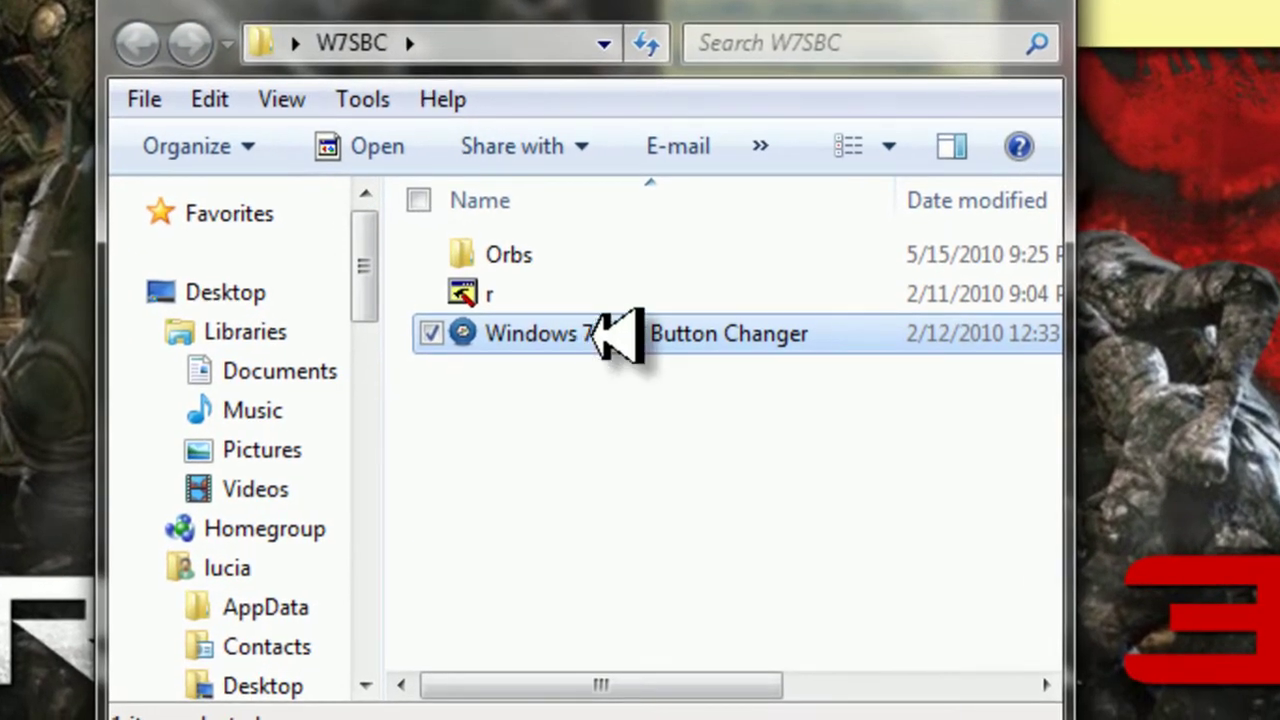
pyautogui.rightClick(628, 466)
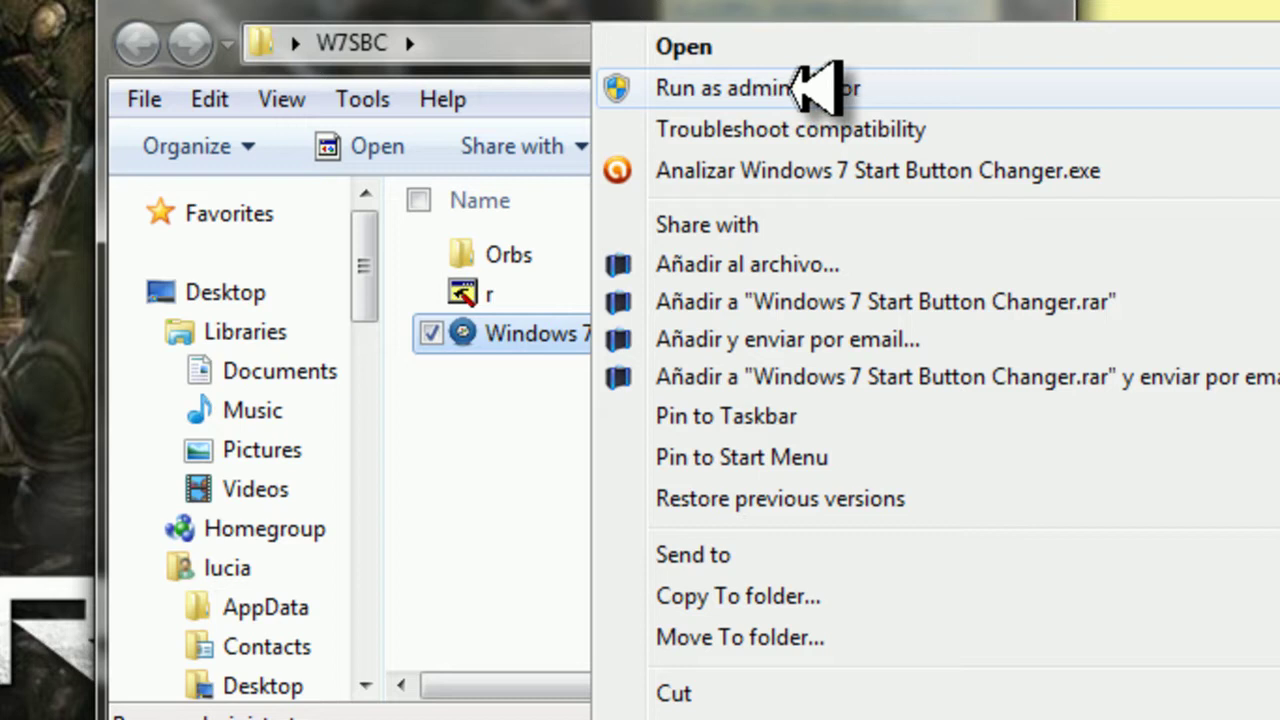
pyautogui.click(545, 532)
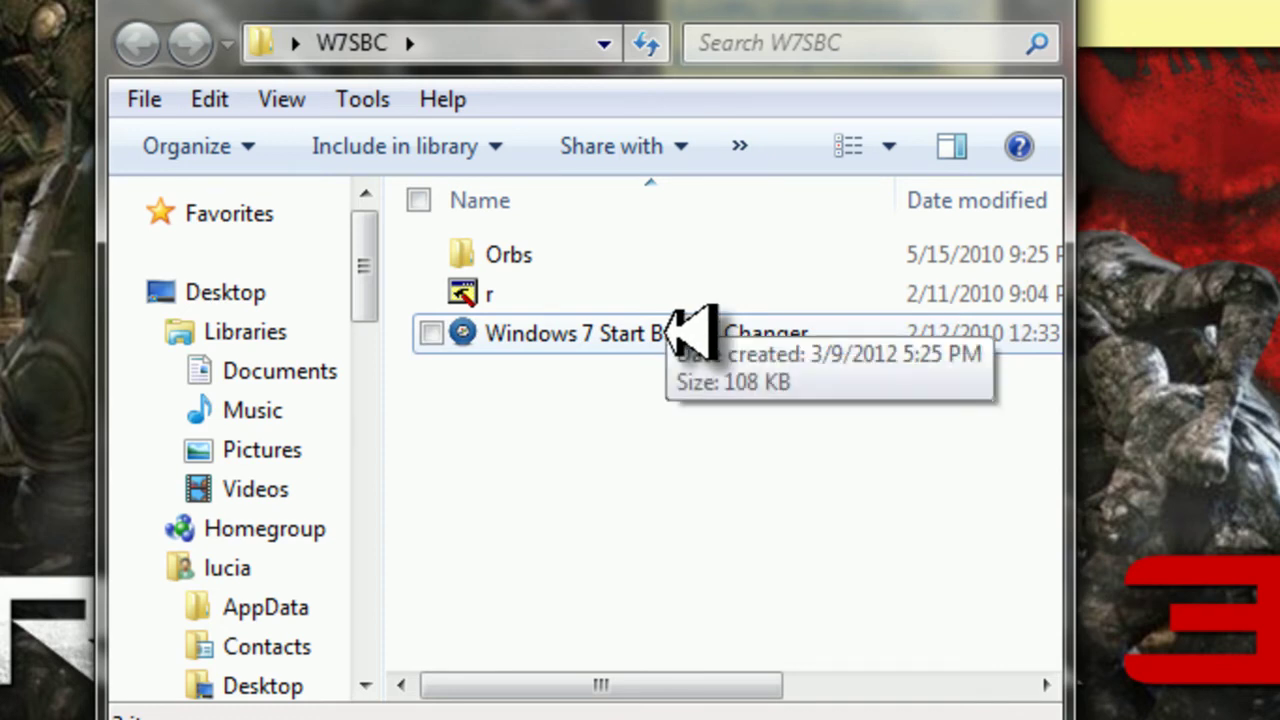
pyautogui.rightClick(634, 337)
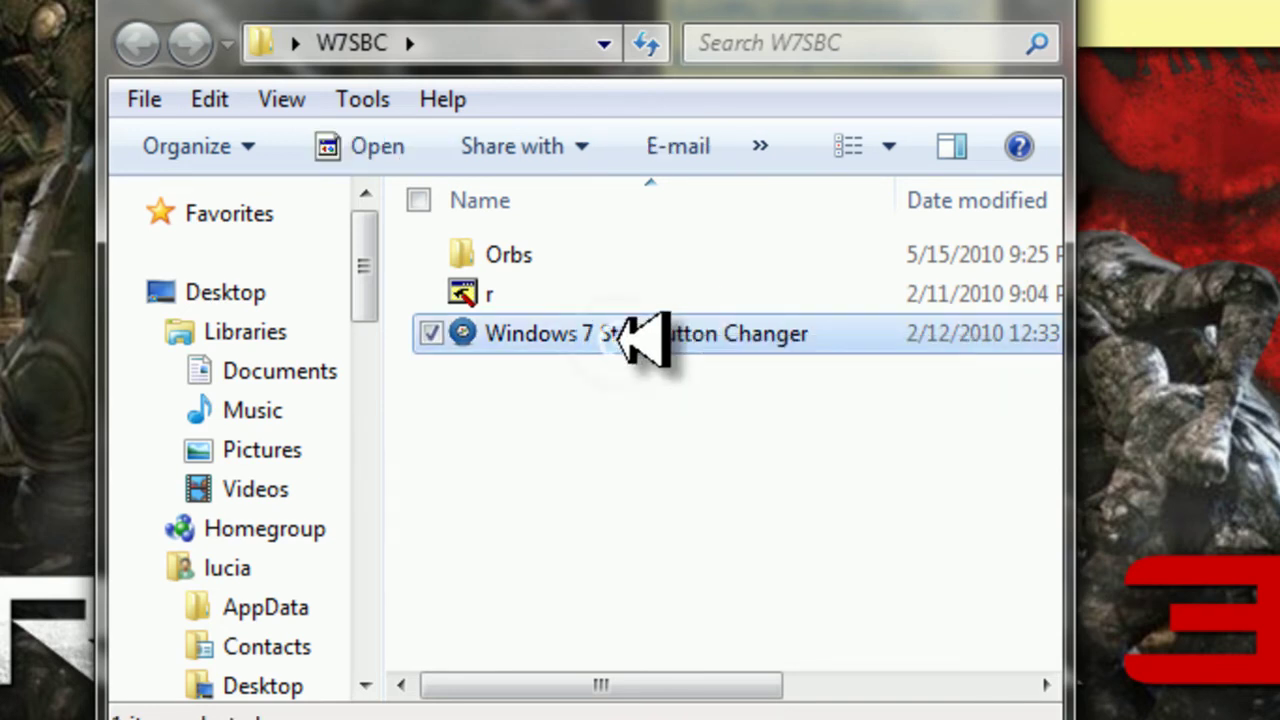
pyautogui.click(940, 100)
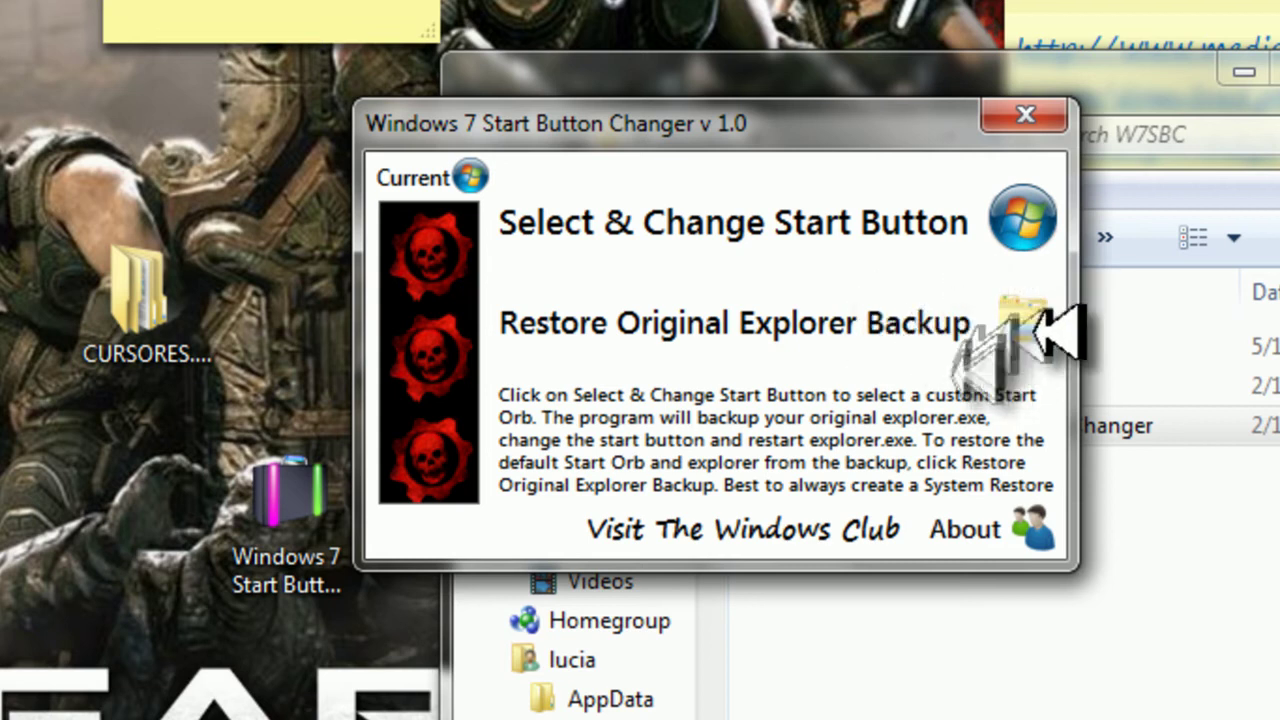
# Step: Change the Start button to orb image 012 from the Windows 7 Orbs folder and test it by opening the Start menu
pyautogui.click(1038, 216)
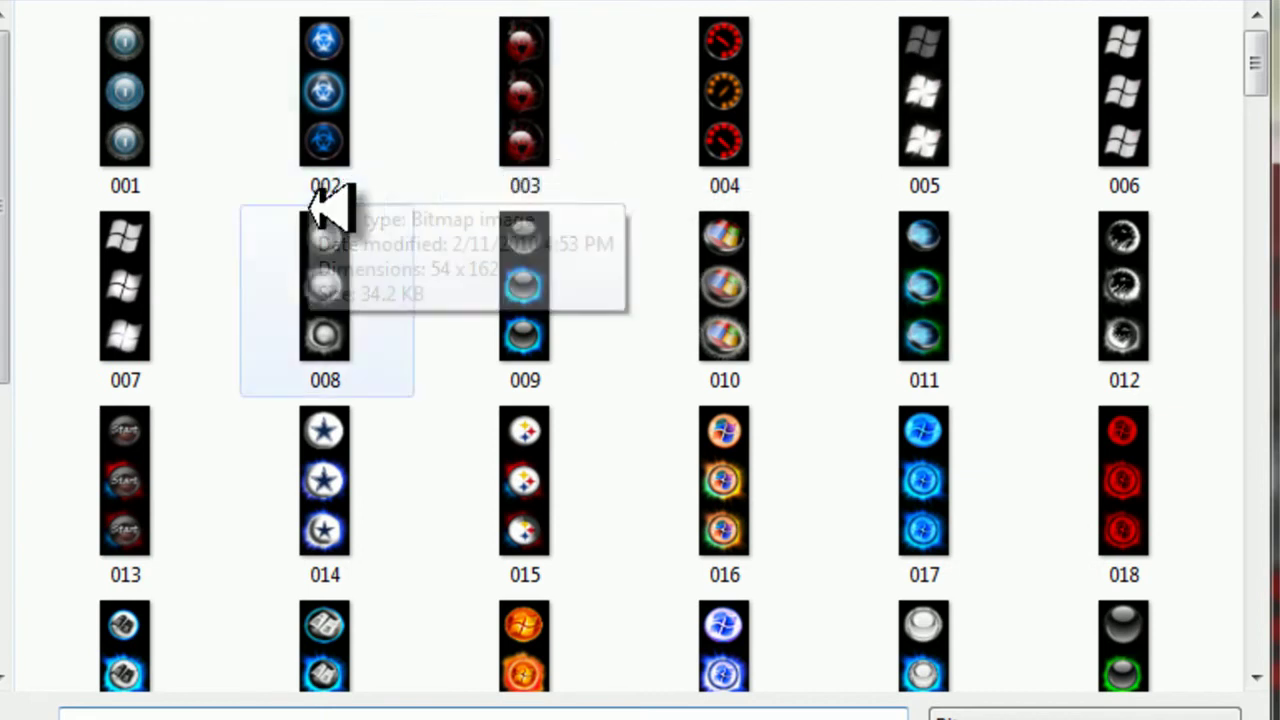
pyautogui.press('BackSpace')
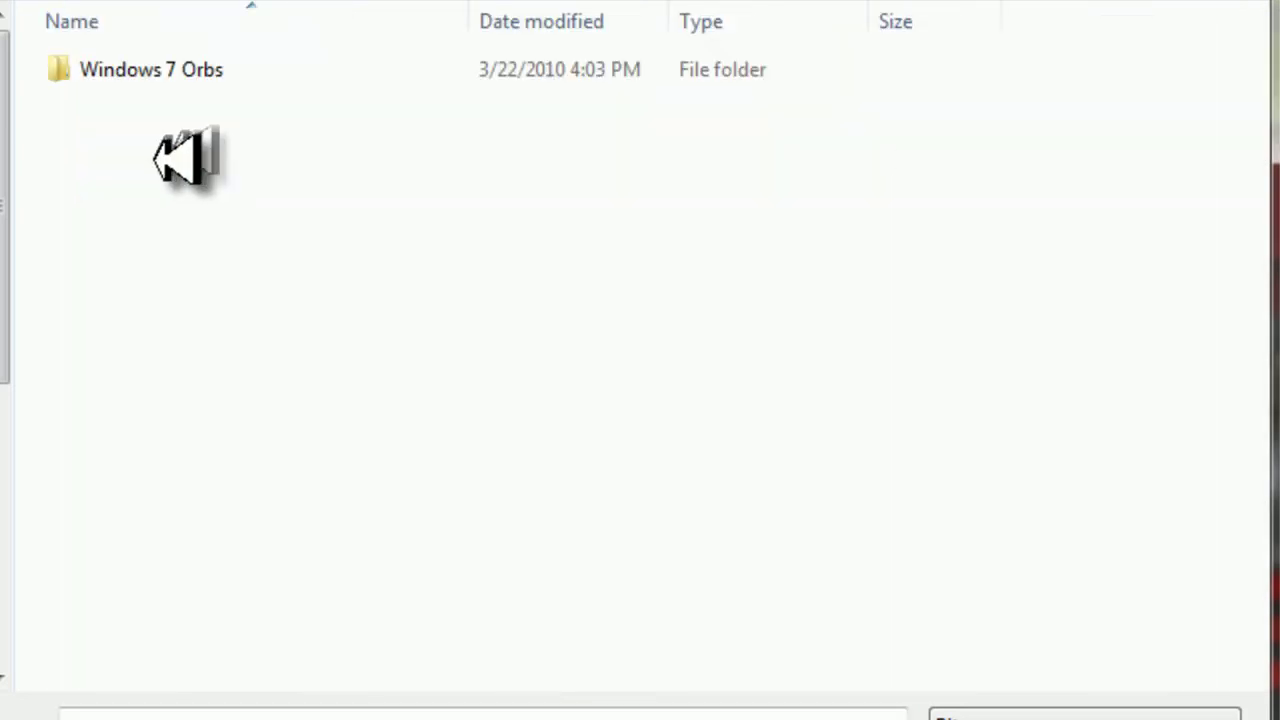
pyautogui.click(228, 69)
pyautogui.doubleClick(228, 69)
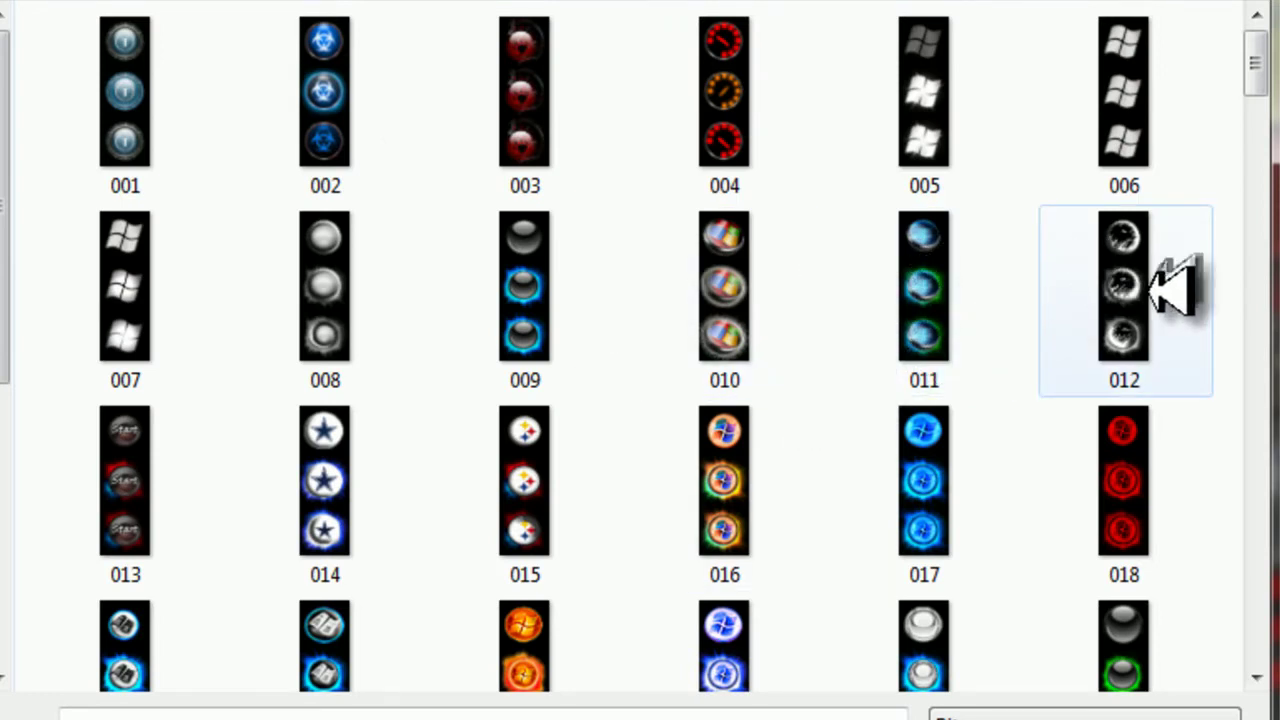
pyautogui.click(1108, 270)
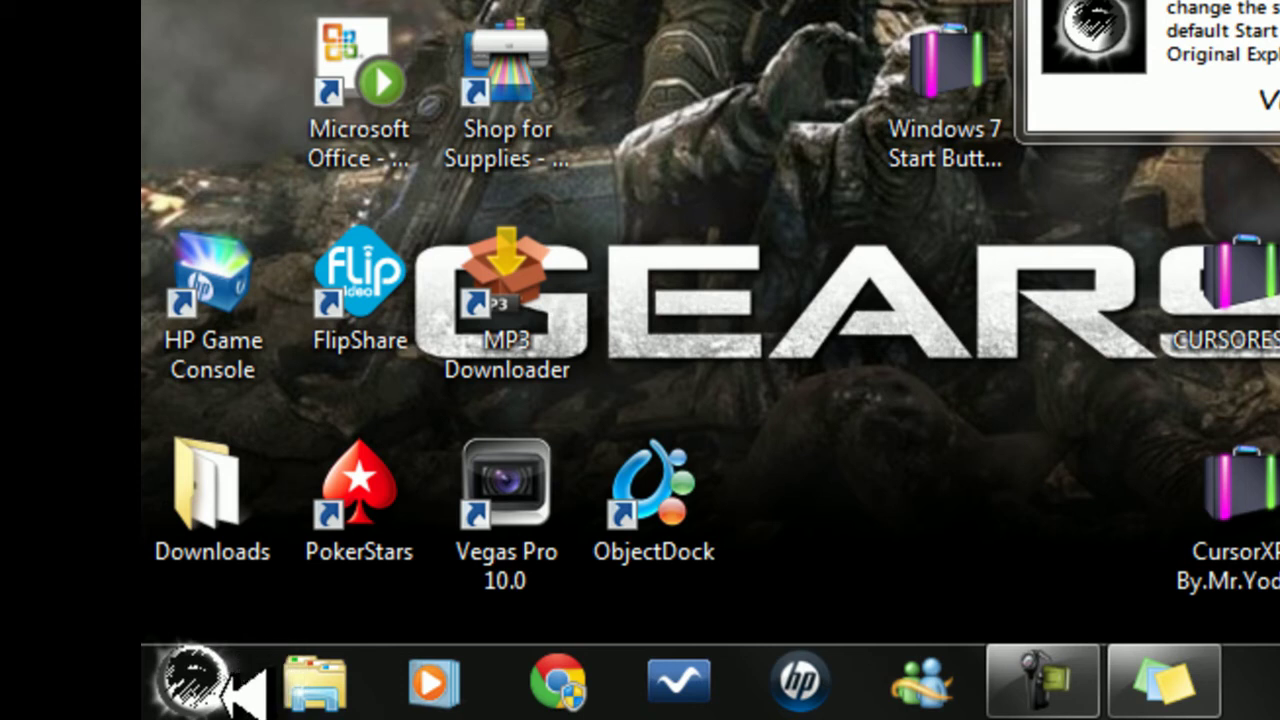
pyautogui.click(200, 680)
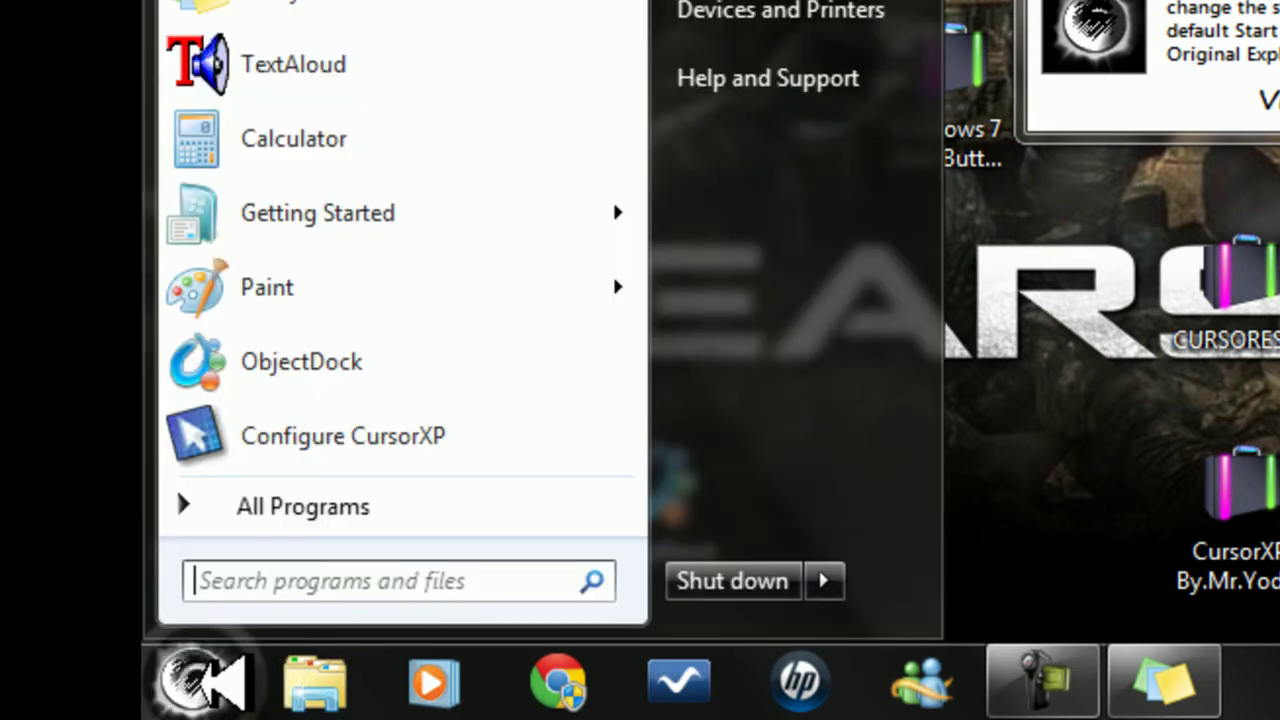
pyautogui.press('Escape')
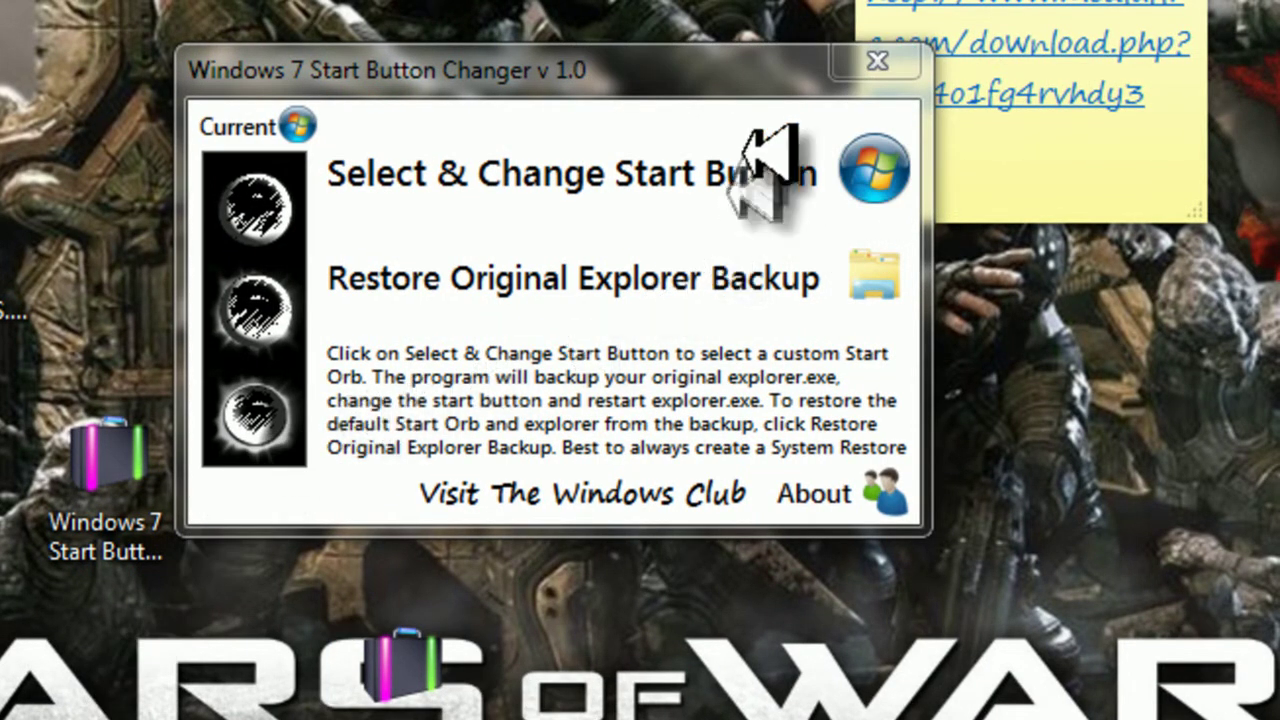
# Step: Browse the orb images again and choose the red Gears of War skull orb as the Start button
pyautogui.click(877, 61)
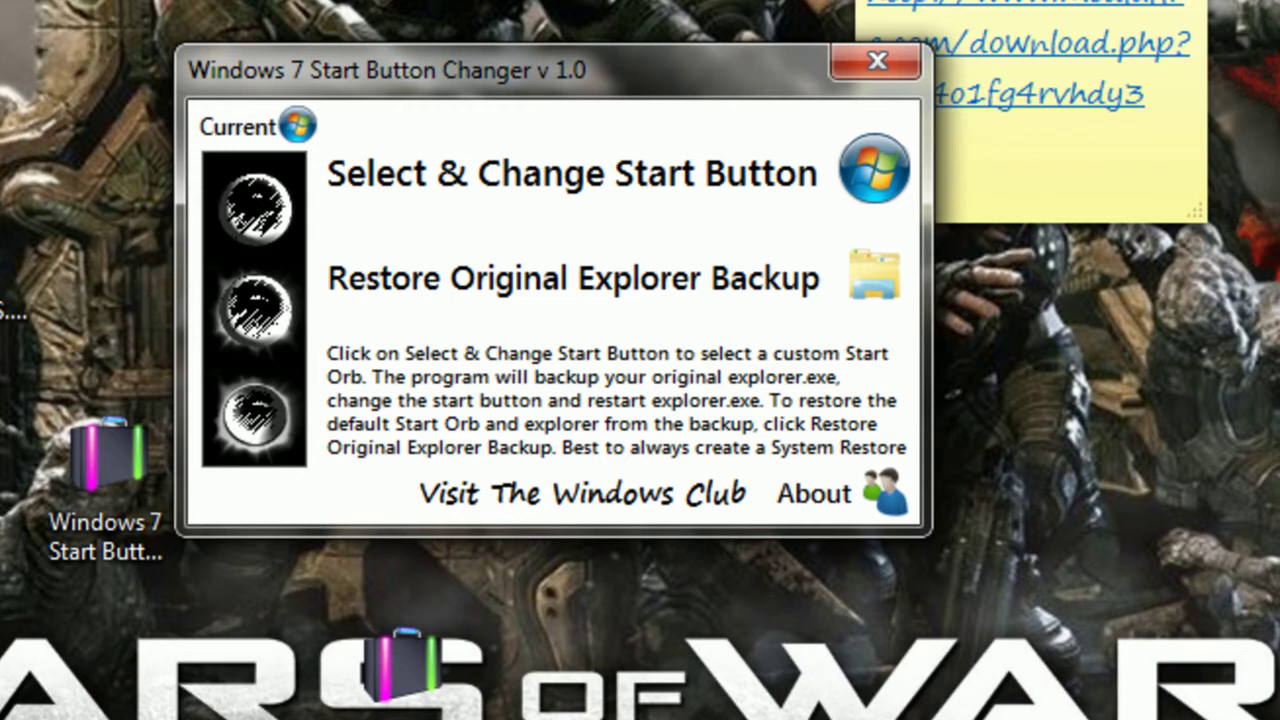
pyautogui.click(877, 61)
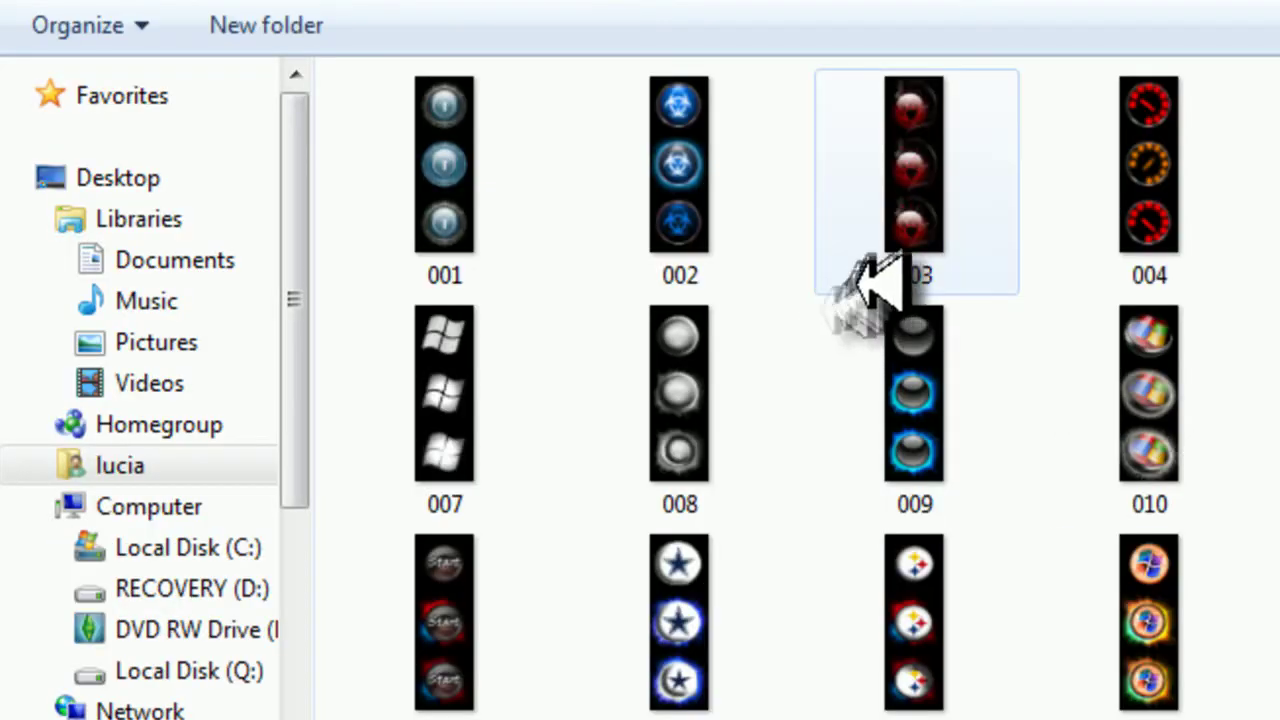
pyautogui.scroll(-3, 894, 263)
pyautogui.scroll(-20, 1243, 614)
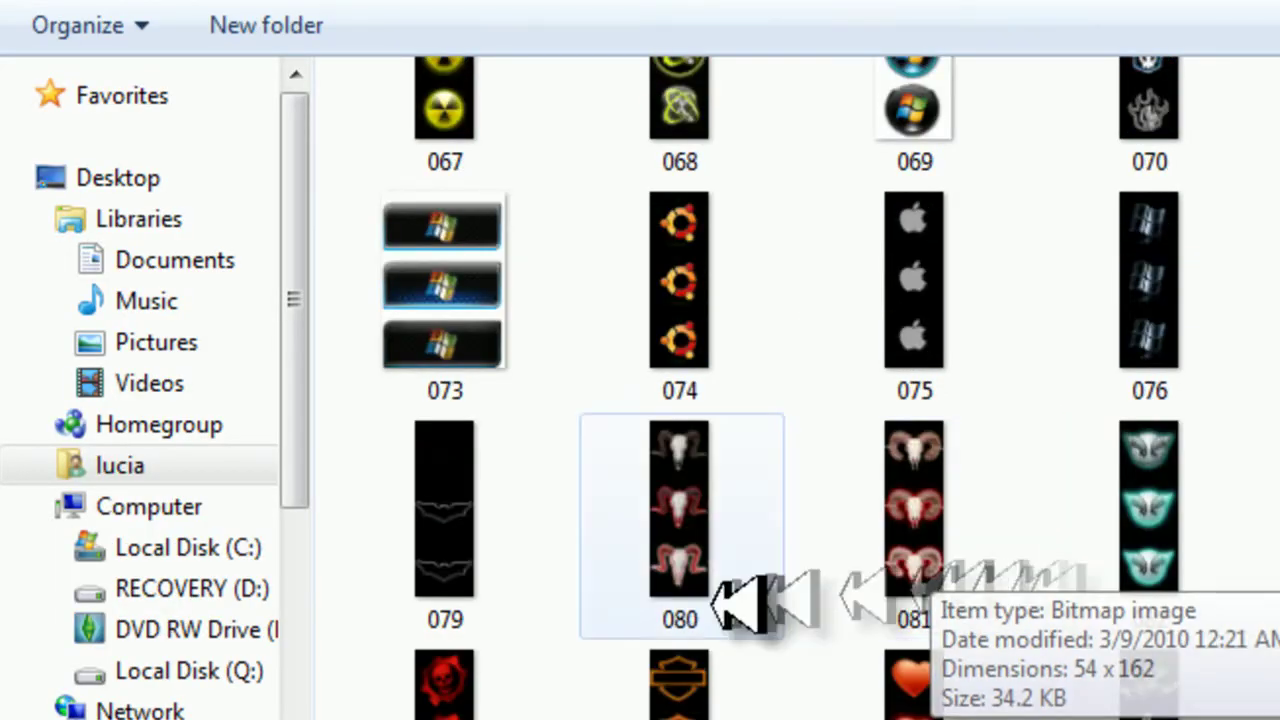
pyautogui.moveTo(445, 700); pyautogui.dragTo(12, 585)
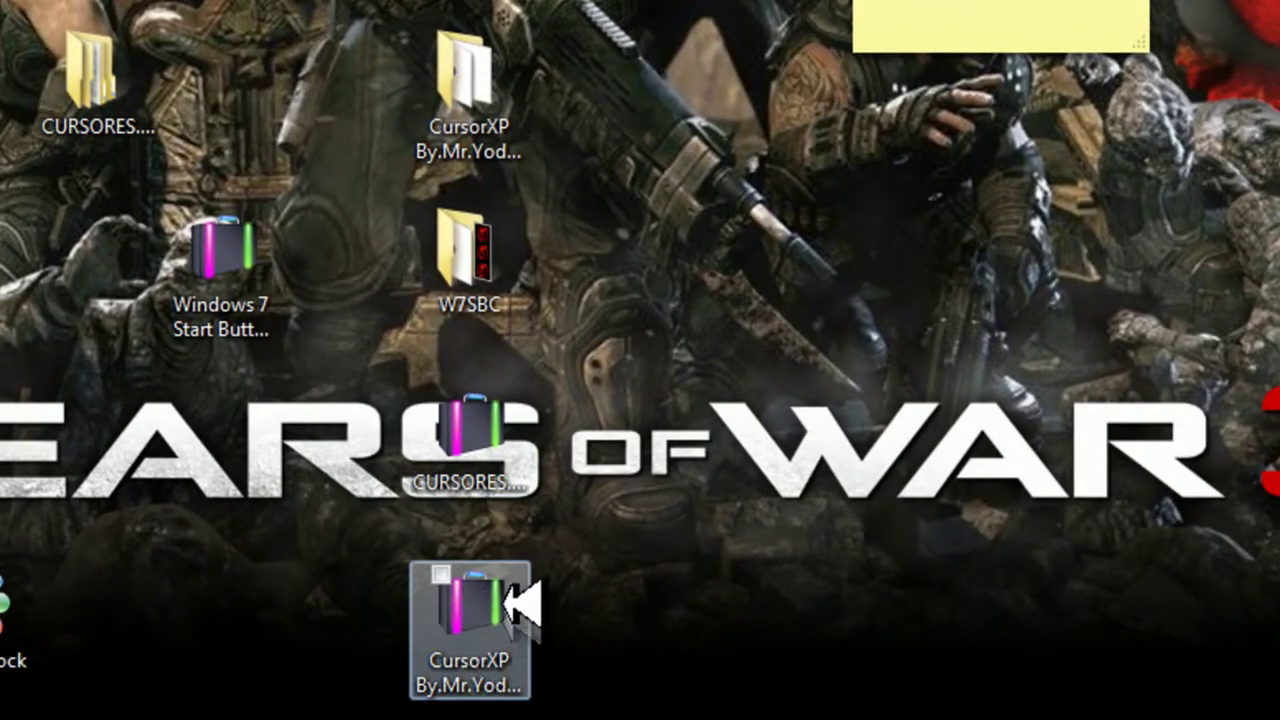
# Step: Open the extracted CursorXP folder on the desktop and launch the Keygen program
pyautogui.doubleClick(475, 100)
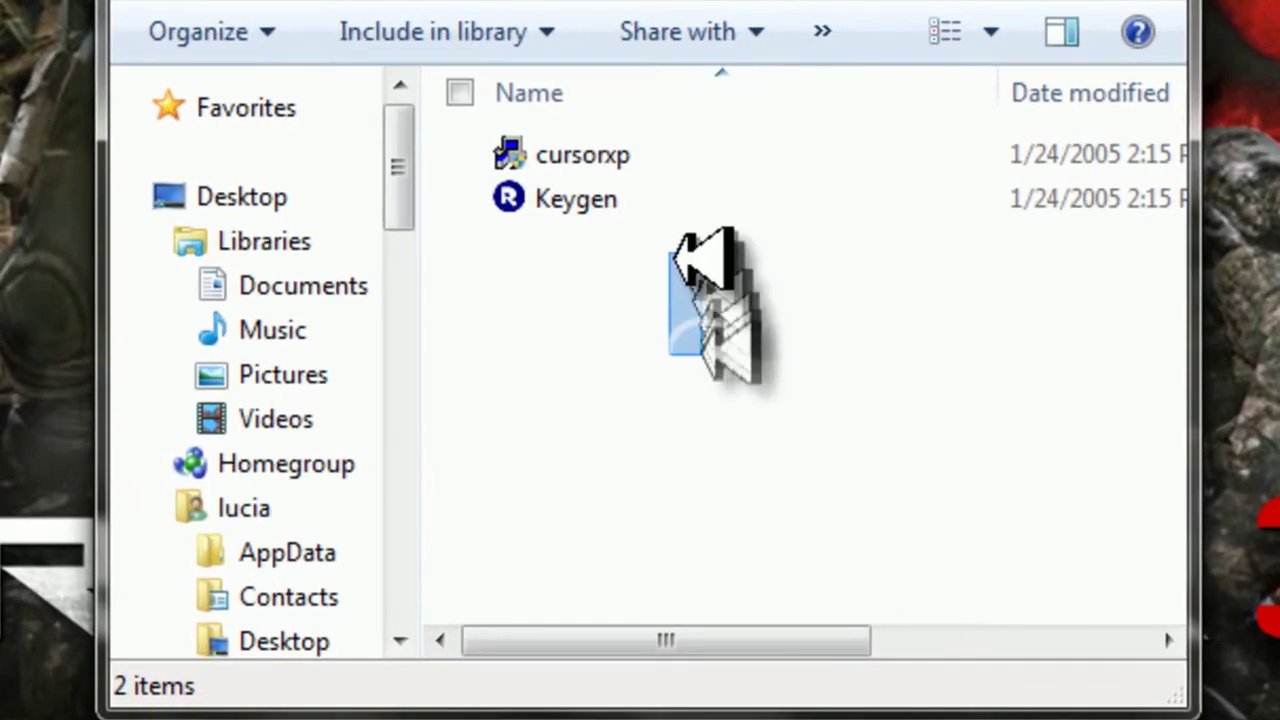
pyautogui.moveTo(821, 281); pyautogui.dragTo(773, 331)
pyautogui.moveTo(634, 397); pyautogui.dragTo(666, 137)
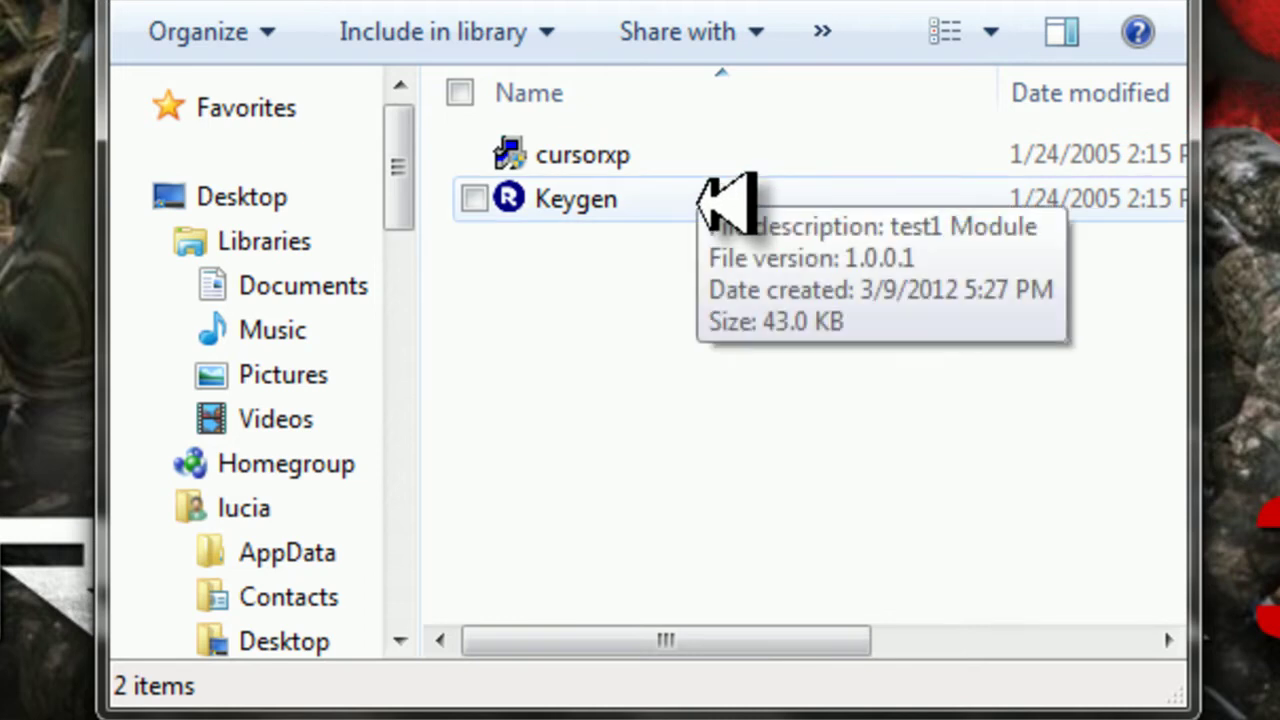
pyautogui.doubleClick(700, 203)
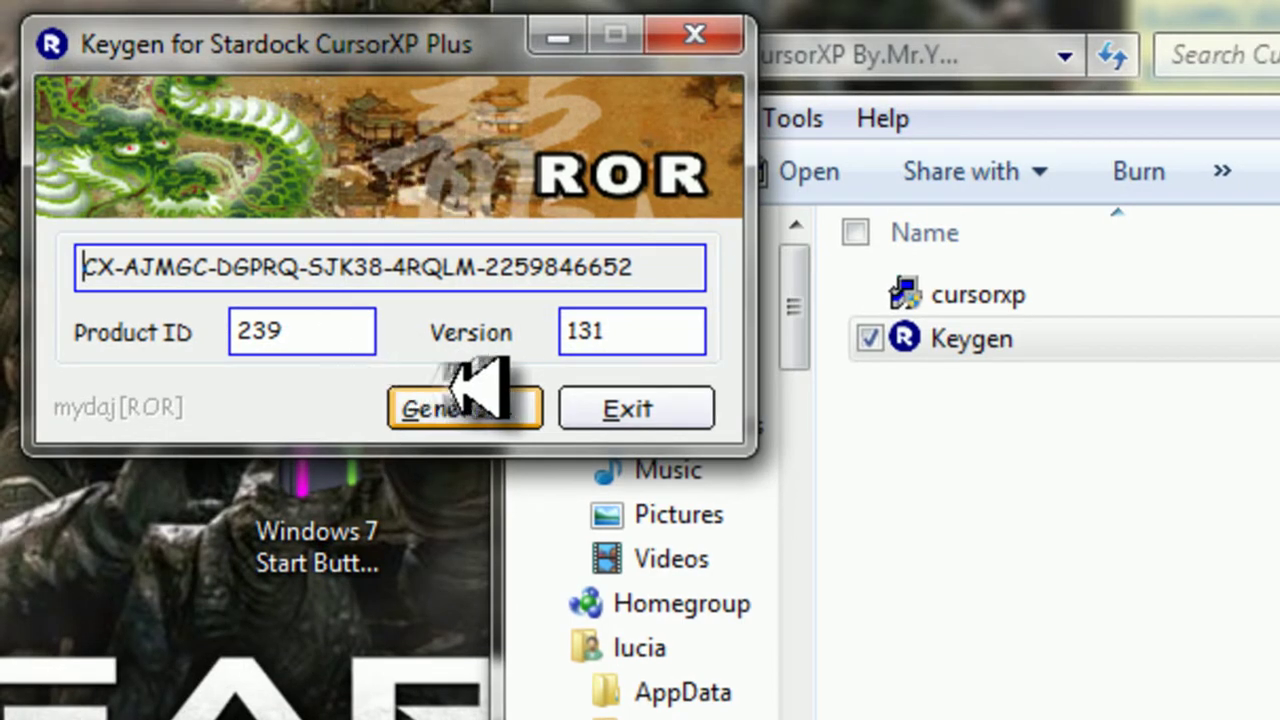
# Step: Generate a new CursorXP Plus serial number in the keygen and copy it
pyautogui.click(560, 340)
pyautogui.click(560, 340)
pyautogui.moveTo(662, 262); pyautogui.dragTo(145, 258)
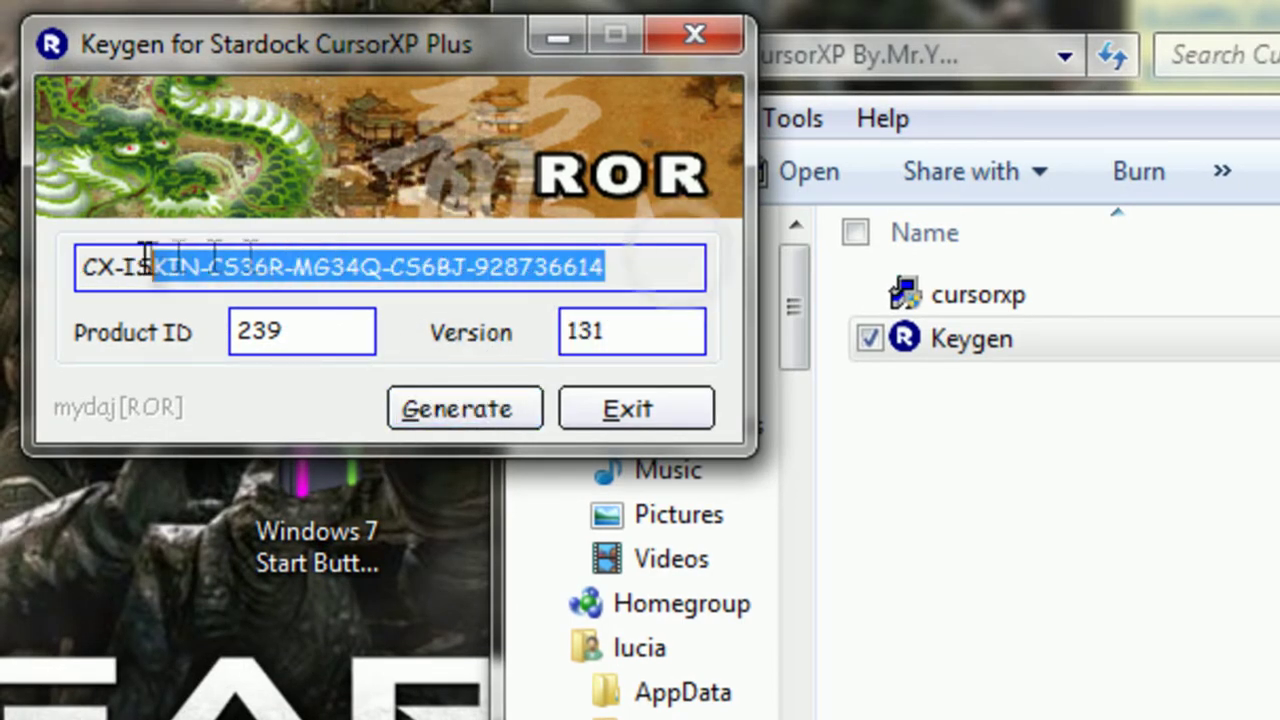
pyautogui.rightClick(268, 252)
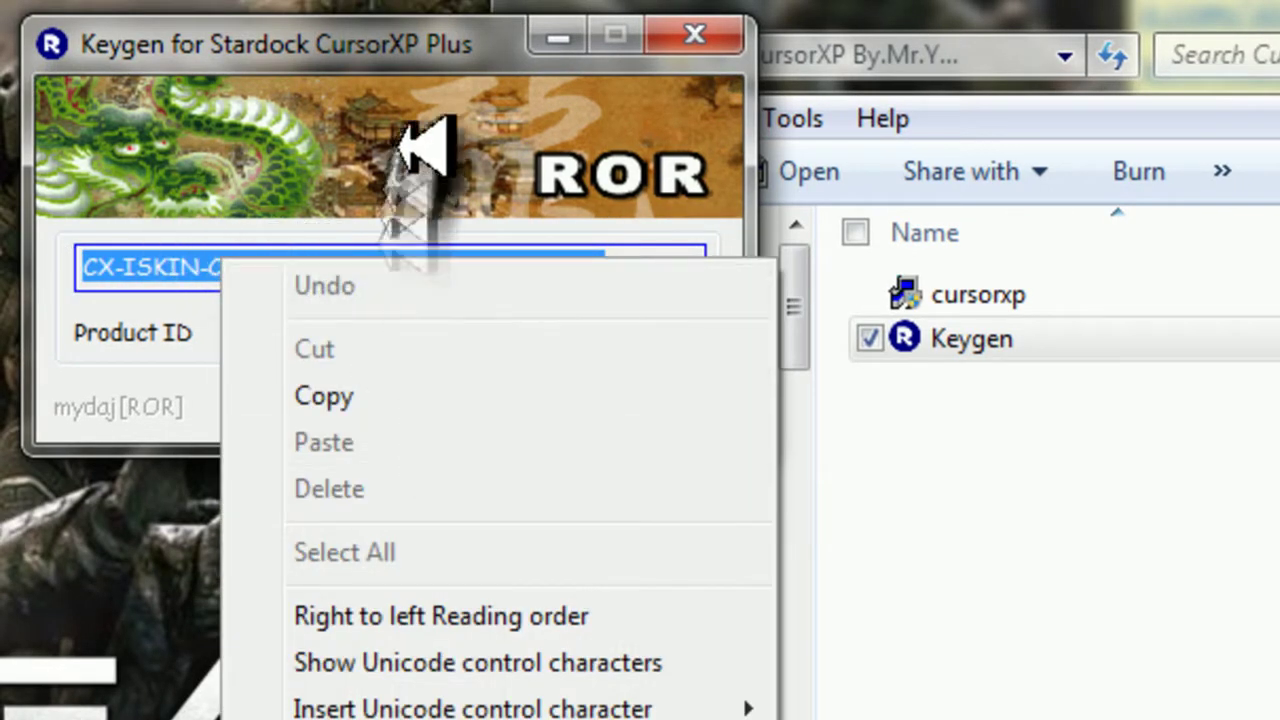
pyautogui.click(326, 394)
# Step: Run the cursorxp installer and accept its license agreement
pyautogui.doubleClick(1005, 294)
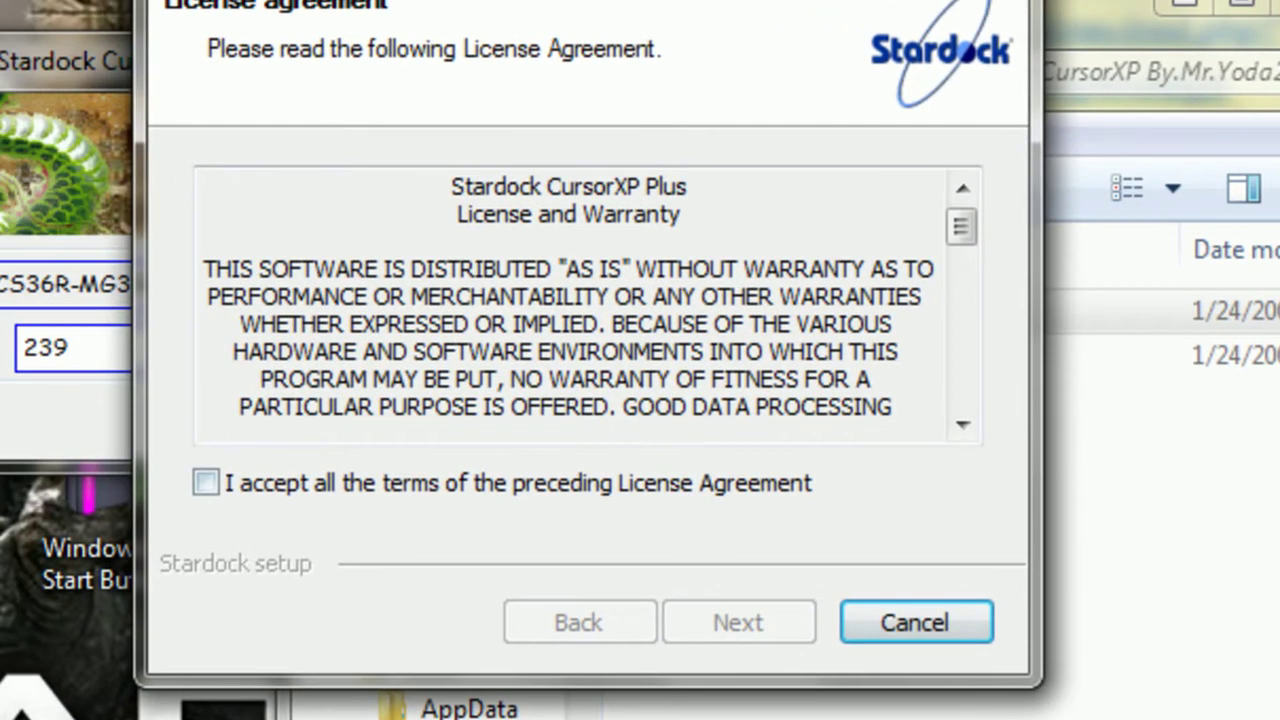
pyautogui.press('Return')
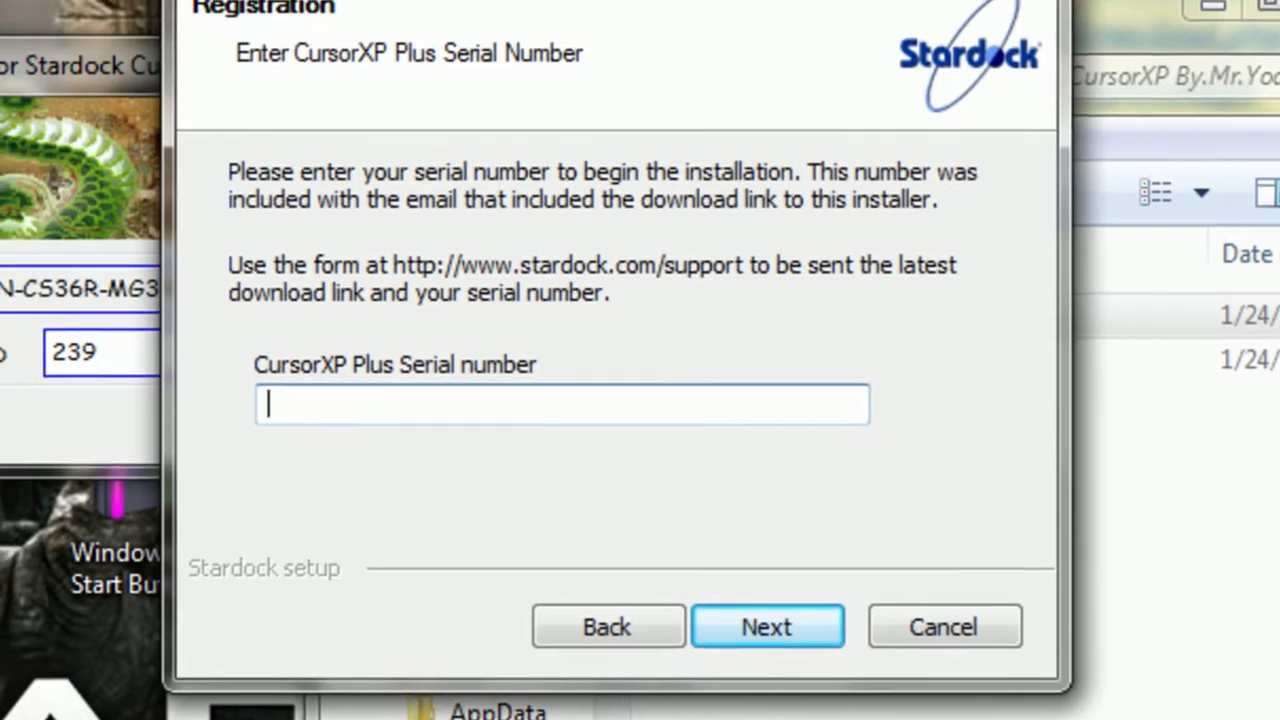
# Step: Return to the keygen, copy the complete generated serial number, and close the keygen
pyautogui.click(223, 234)
pyautogui.moveTo(655, 324); pyautogui.dragTo(202, 324)
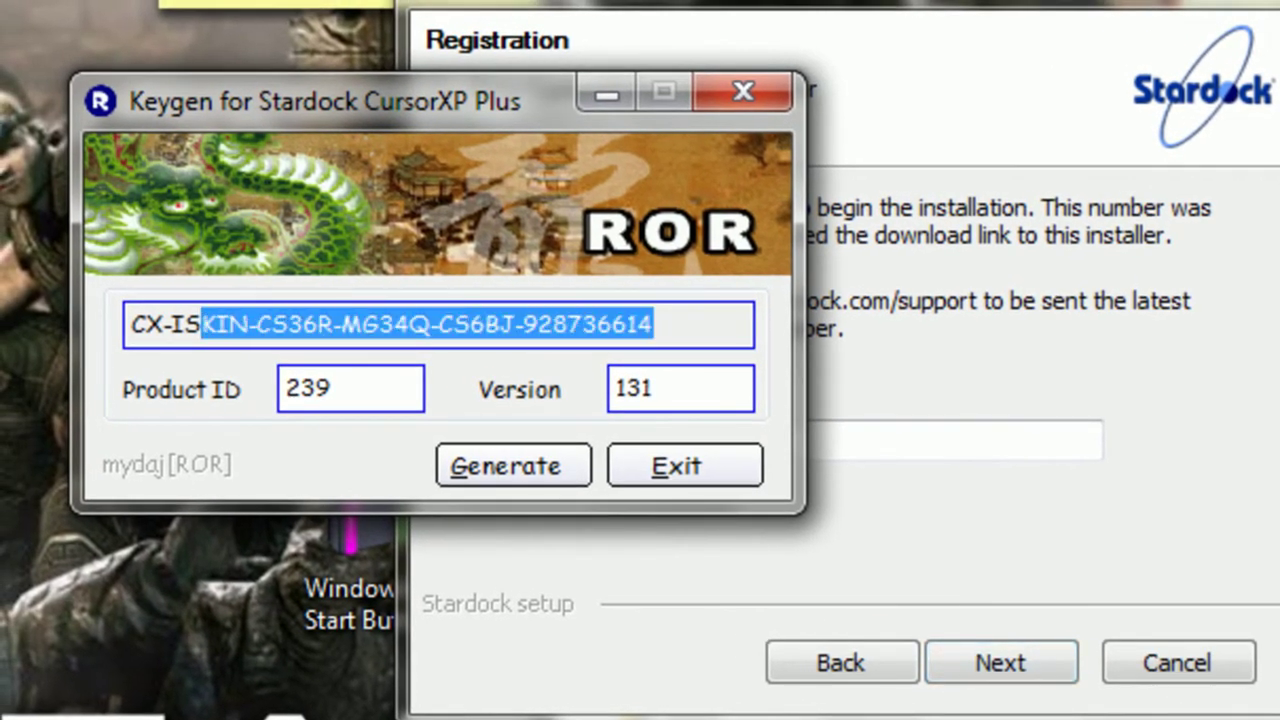
pyautogui.hotkey('alt', 'Tab')
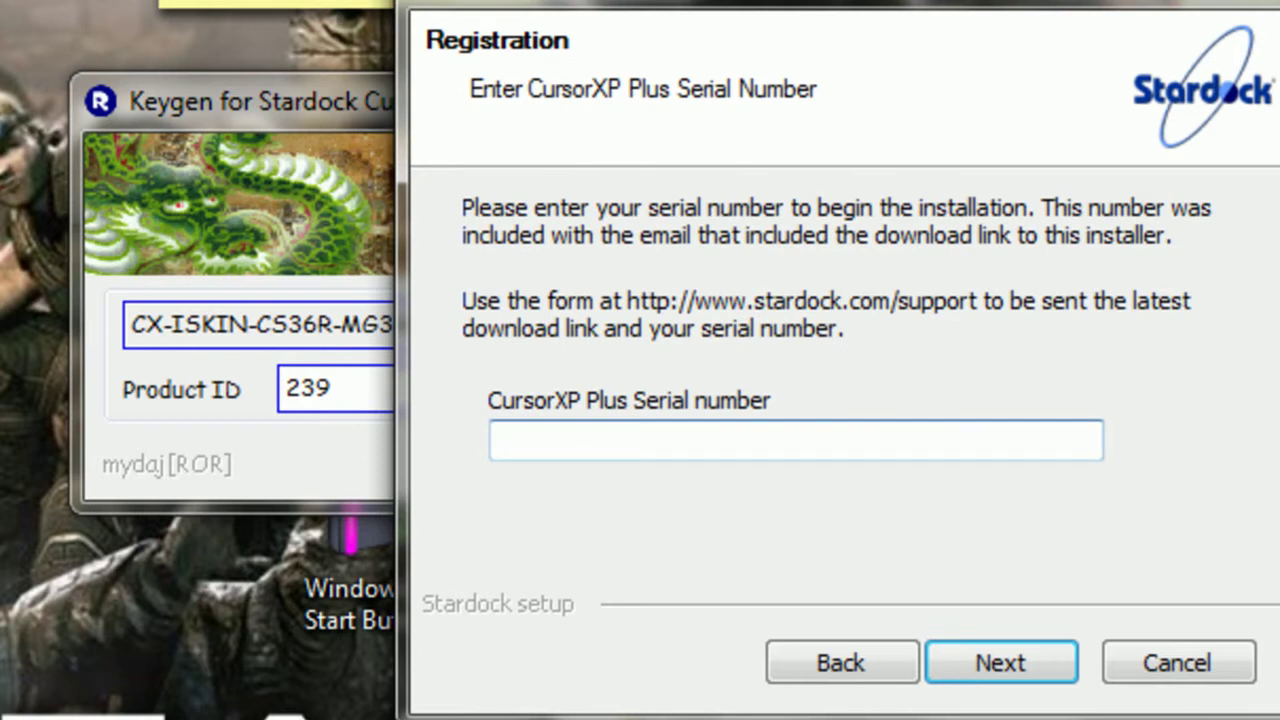
pyautogui.hotkey('alt', 'Tab')
pyautogui.hotkey('shift', 'Right')
pyautogui.hotkey('shift', 'Right')
pyautogui.hotkey('shift', 'Right')
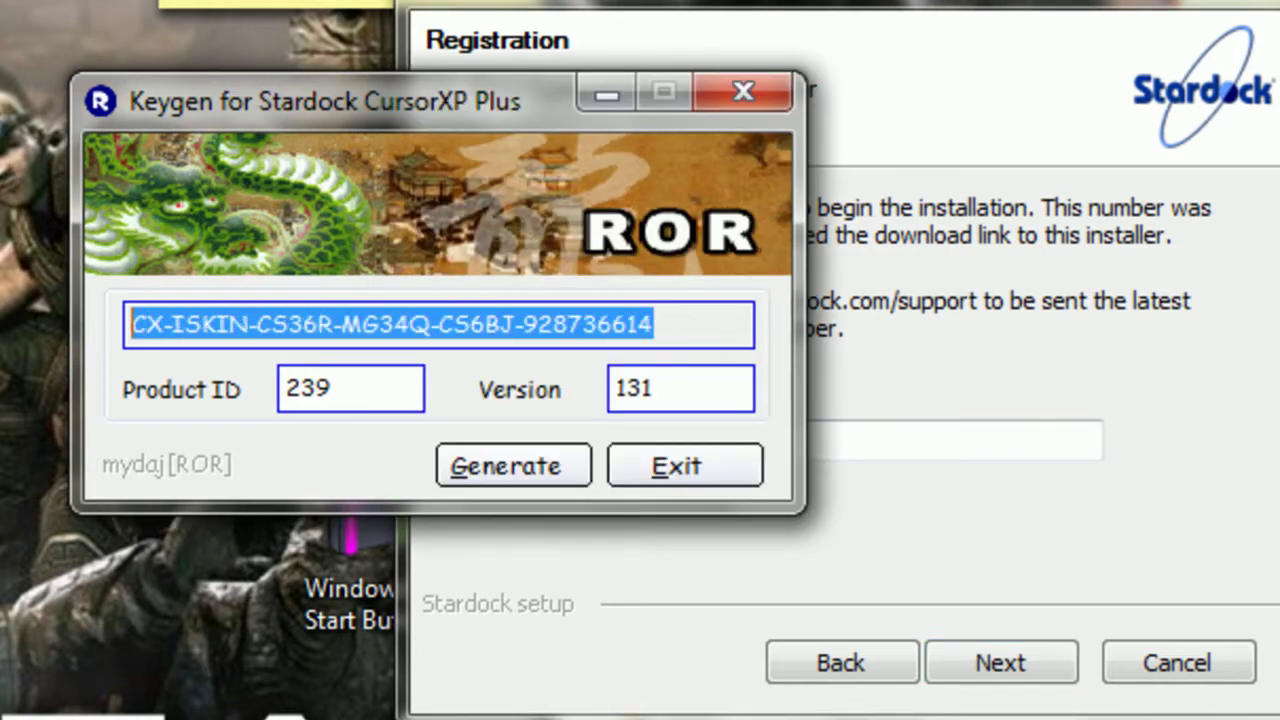
pyautogui.hotkey('shift', 'F10')
pyautogui.press('Return')
pyautogui.hotkey('alt', 'F4')
# Step: Paste the copied key into the CursorXP Plus serial number field and continue the setup
pyautogui.hotkey('shift', 'F10')
pyautogui.press('Down')
pyautogui.press('Down')
pyautogui.press('Down')
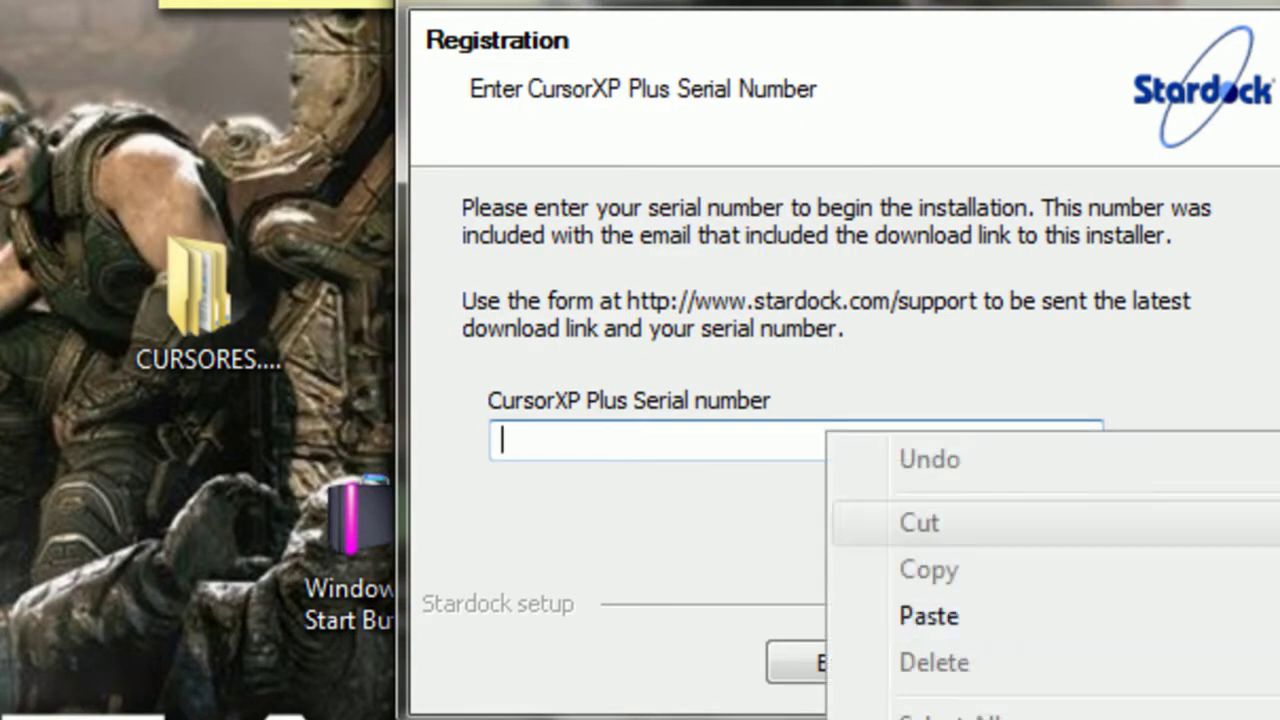
pyautogui.press('Return')
pyautogui.press('Return')
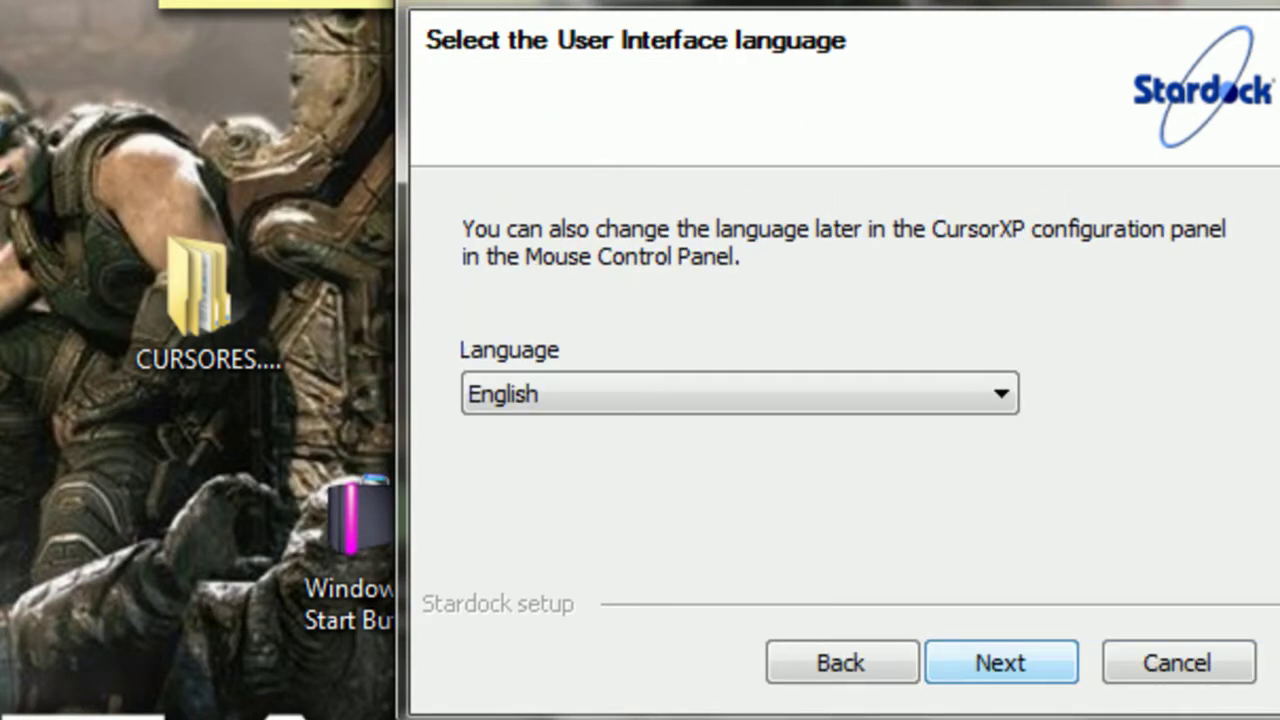
# Step: Set the interface language to Spanish and install CursorXP in C:\Program Files (x86)\CursorXP
pyautogui.hotkey('alt', 'Down')
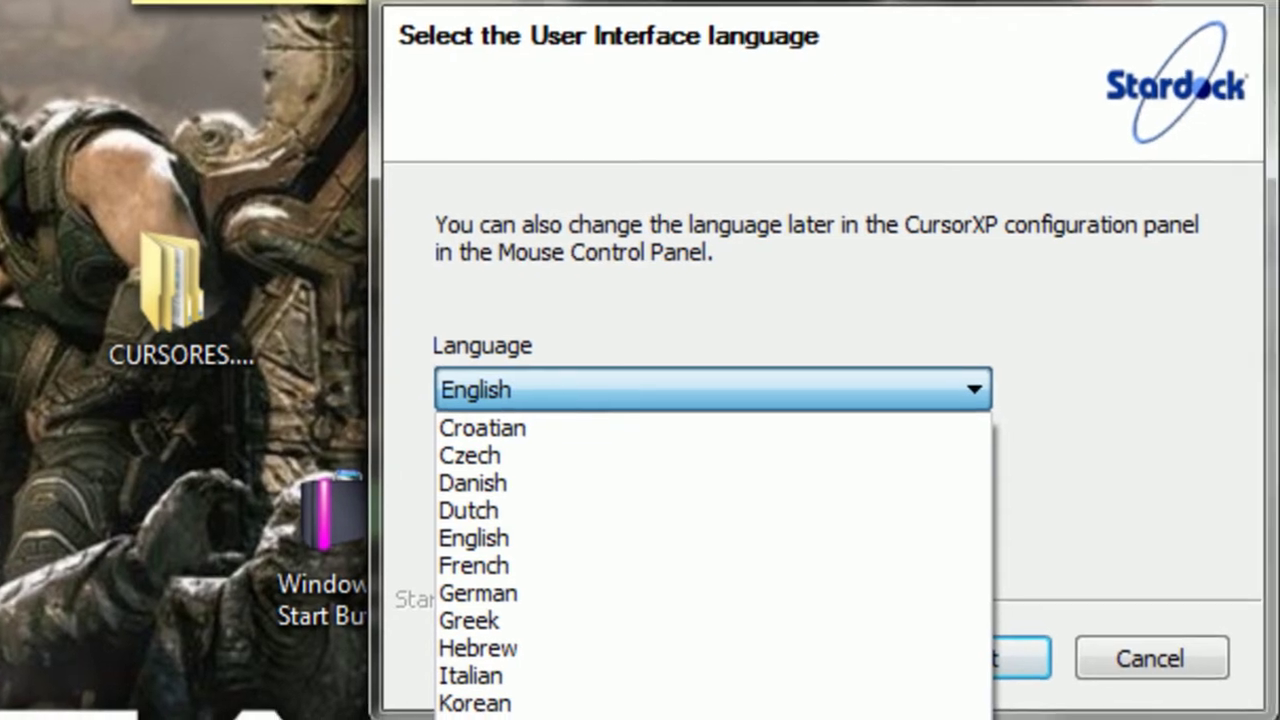
pyautogui.write('sp')
pyautogui.press('Return')
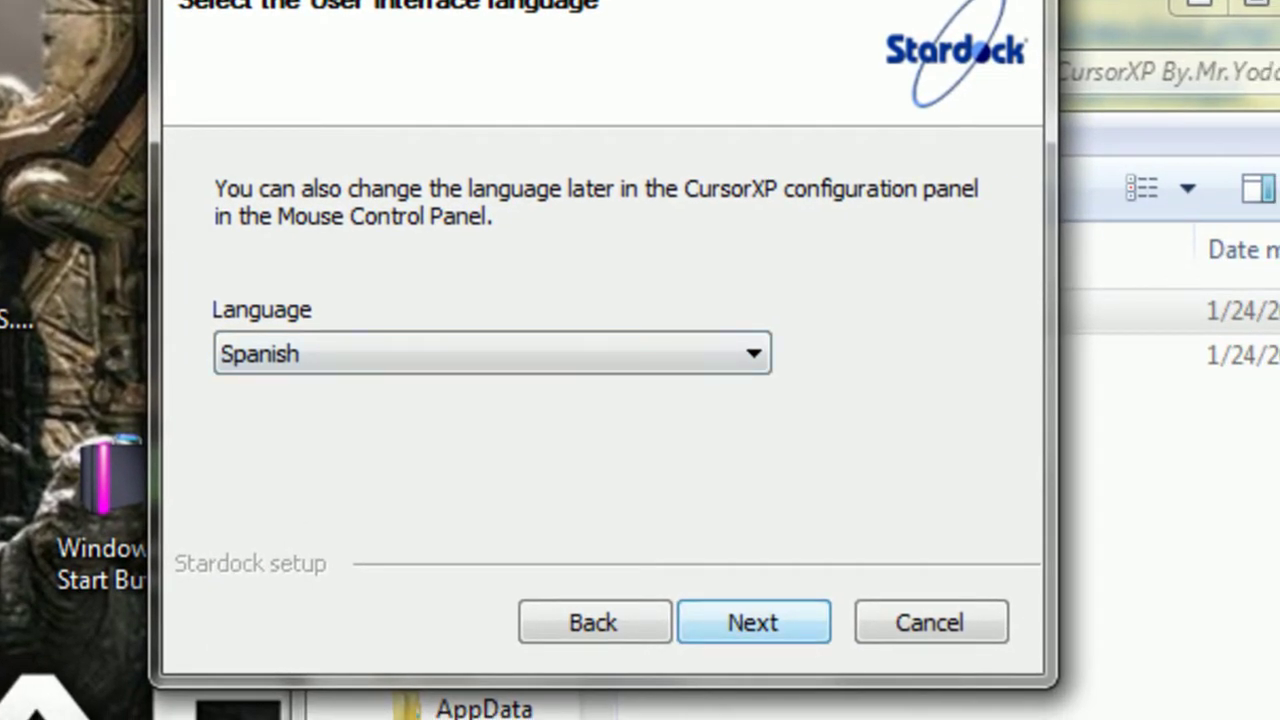
pyautogui.press('Return')
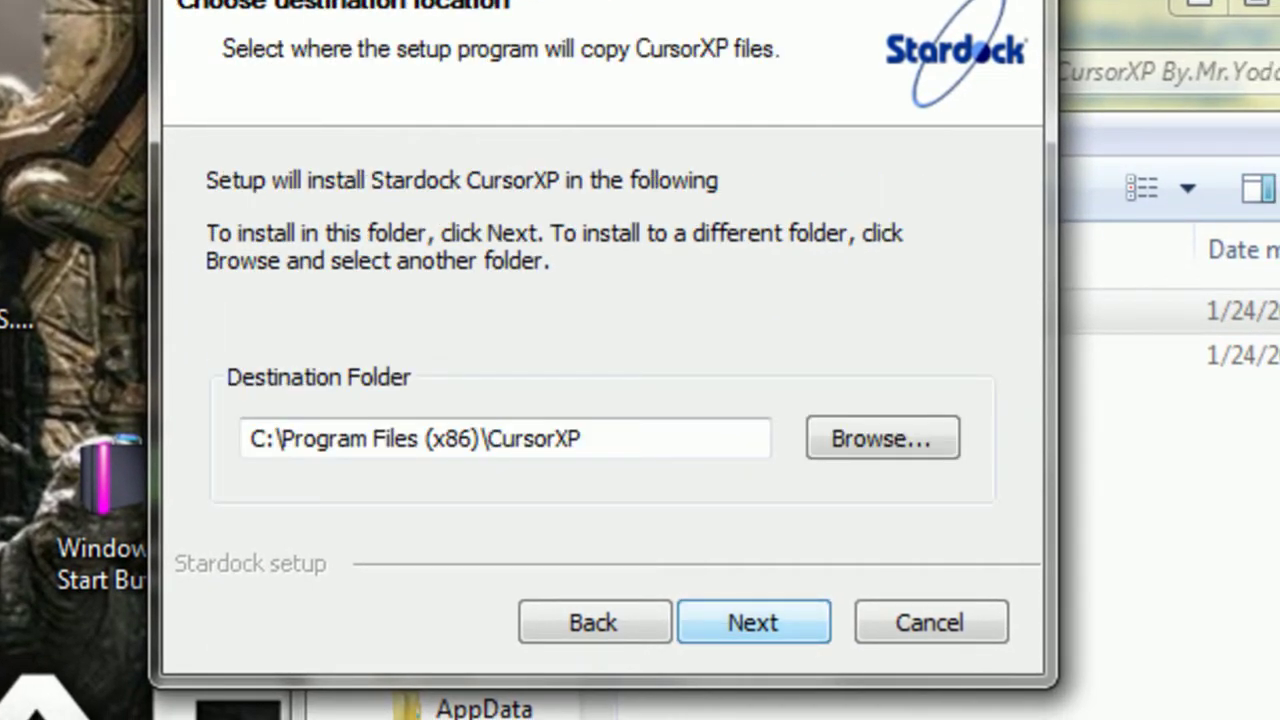
pyautogui.press('Return')
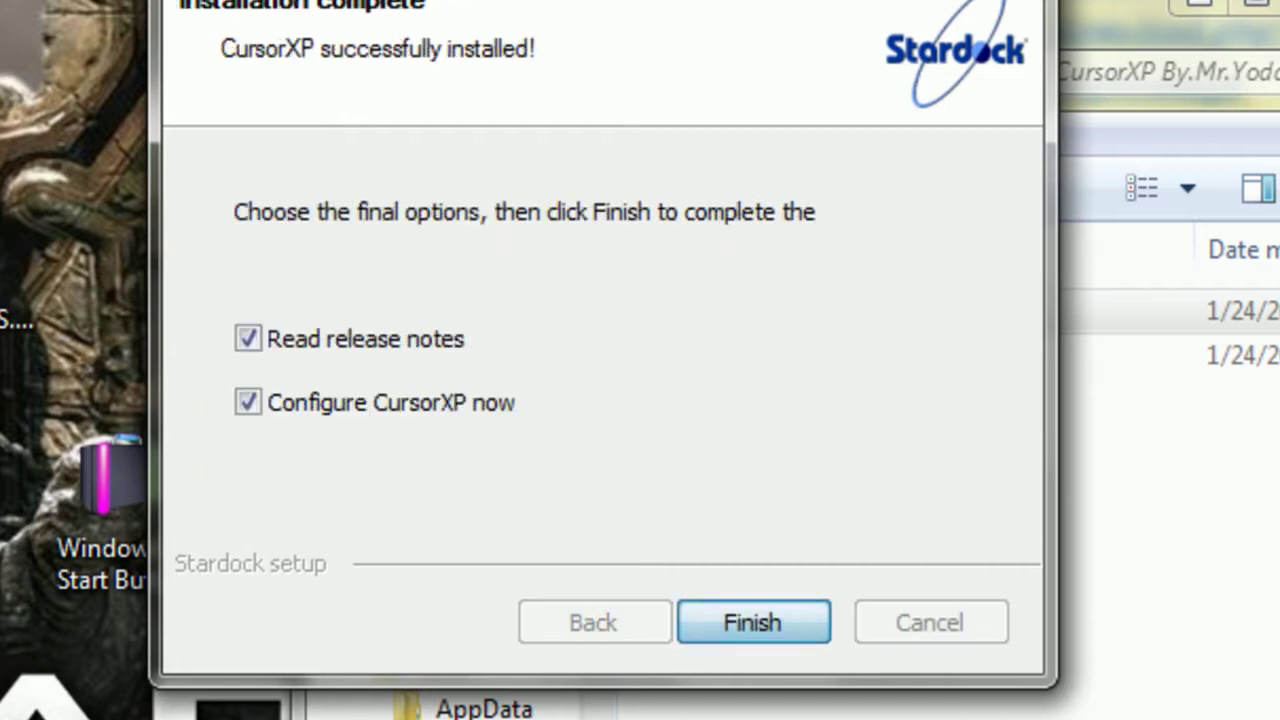
# Step: Finish the installation with the release notes and Configure CursorXP now options enabled, and close the Readme
pyautogui.press('Return')
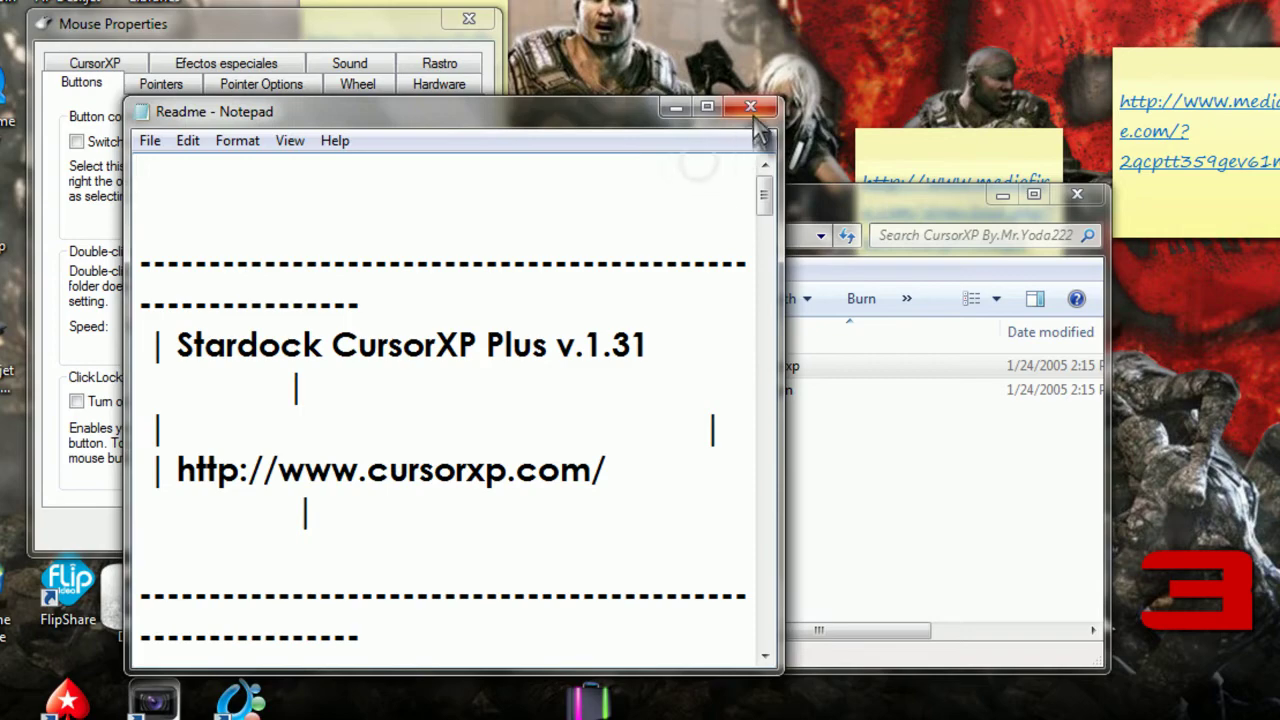
pyautogui.click(751, 110)
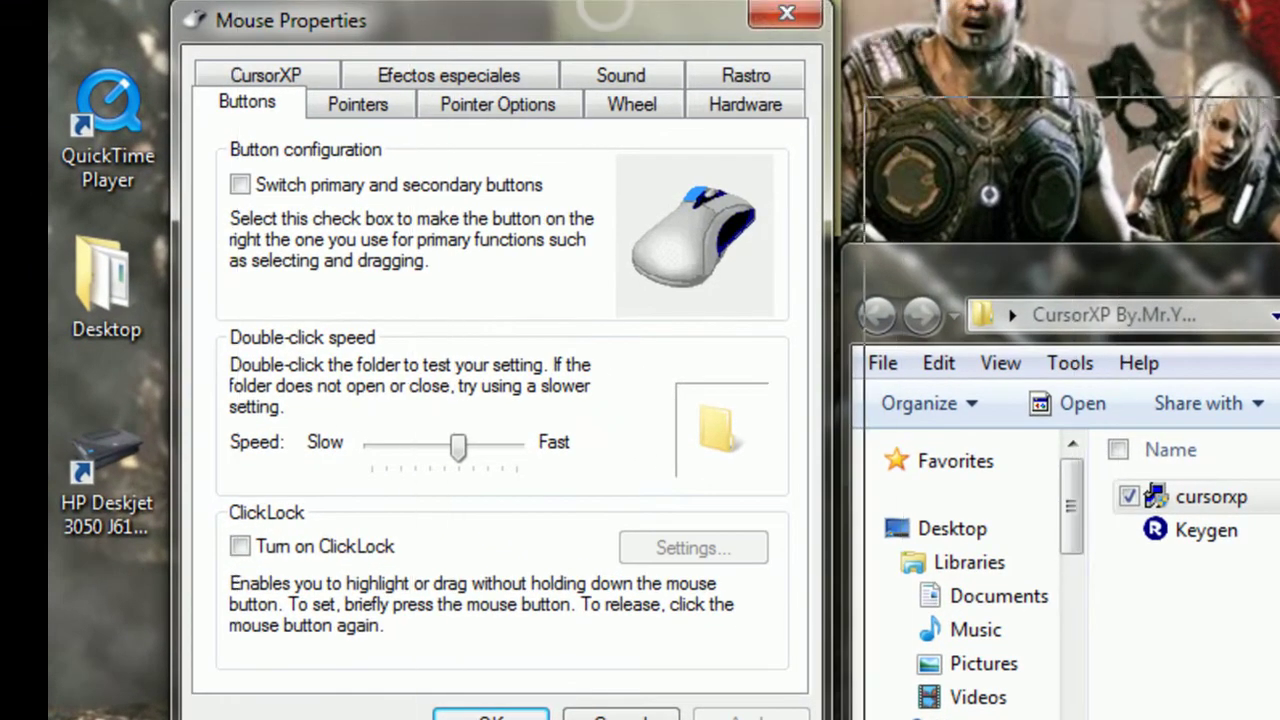
pyautogui.moveTo(603, 14); pyautogui.dragTo(1279, 154)
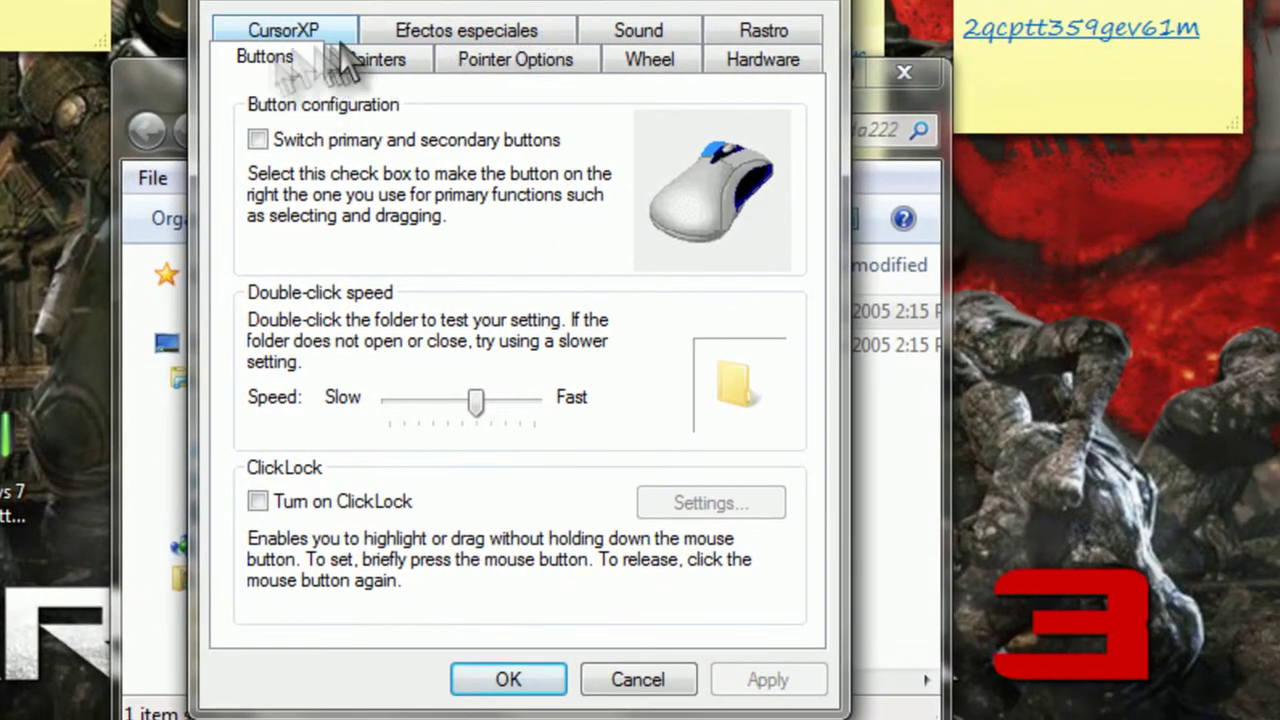
# Step: Choose <Nuevo tema> as the CursorXP scheme and apply it
pyautogui.click(323, 38)
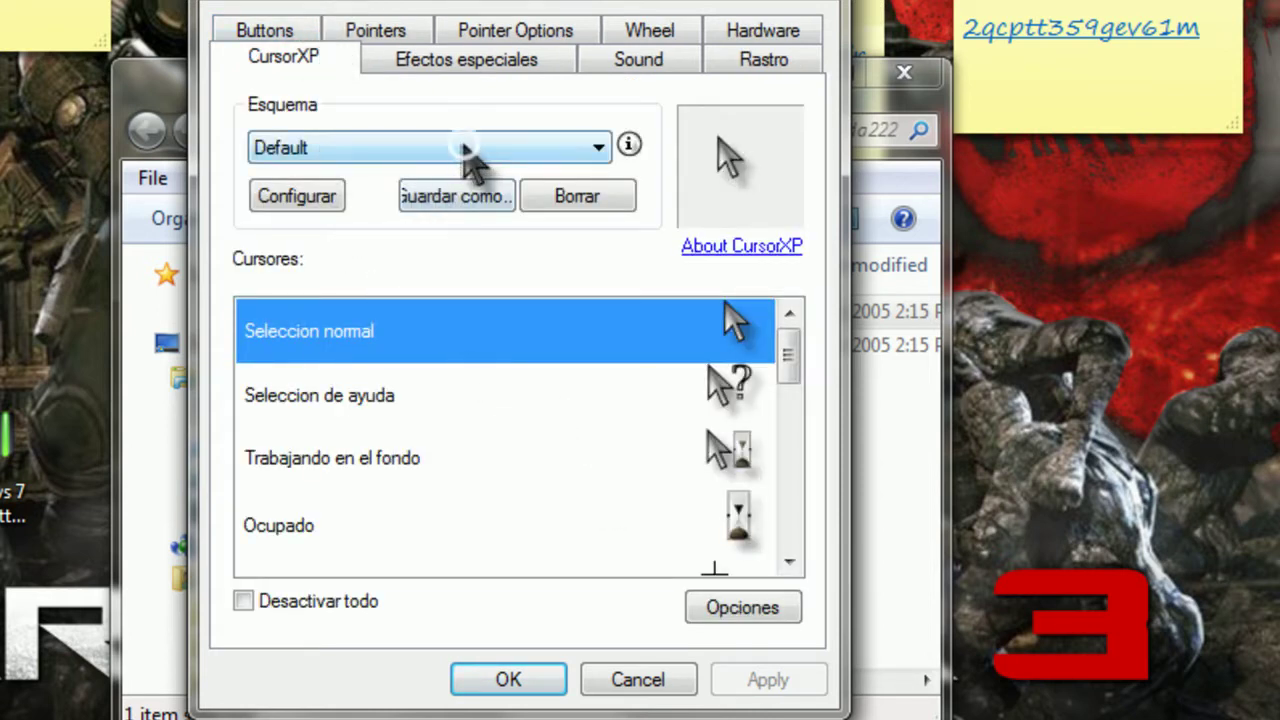
pyautogui.click(462, 150)
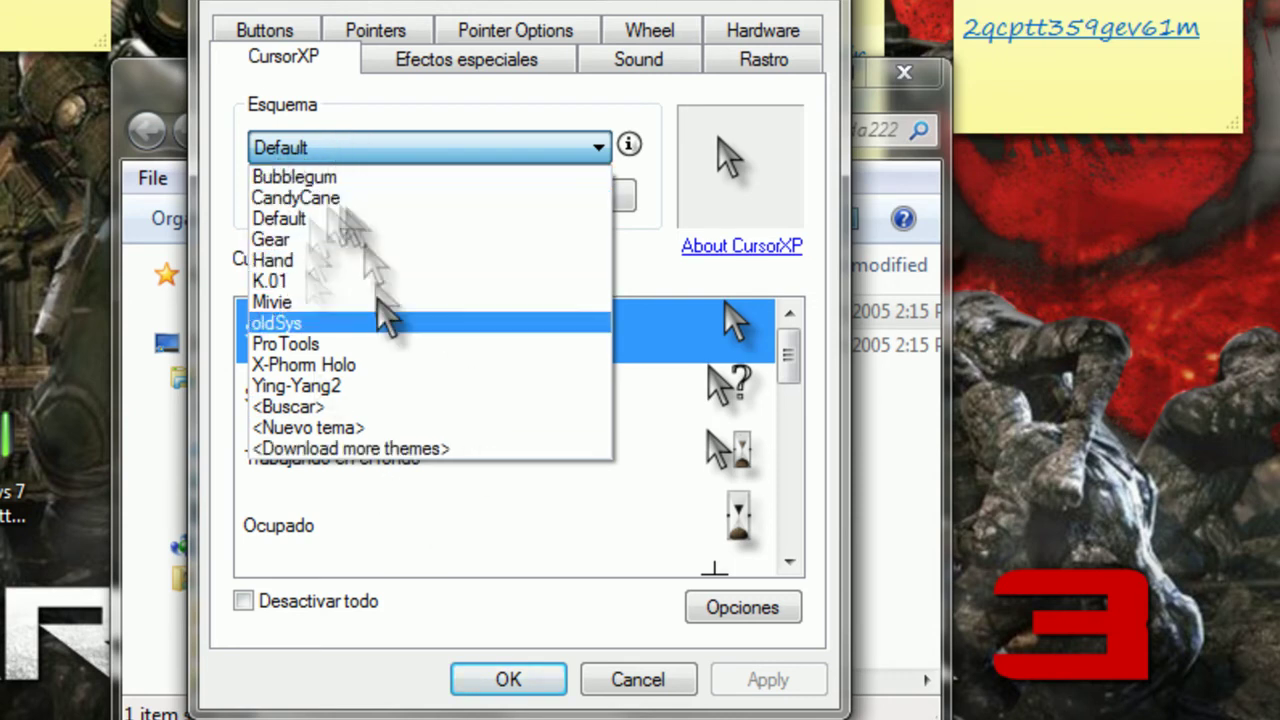
pyautogui.click(358, 430)
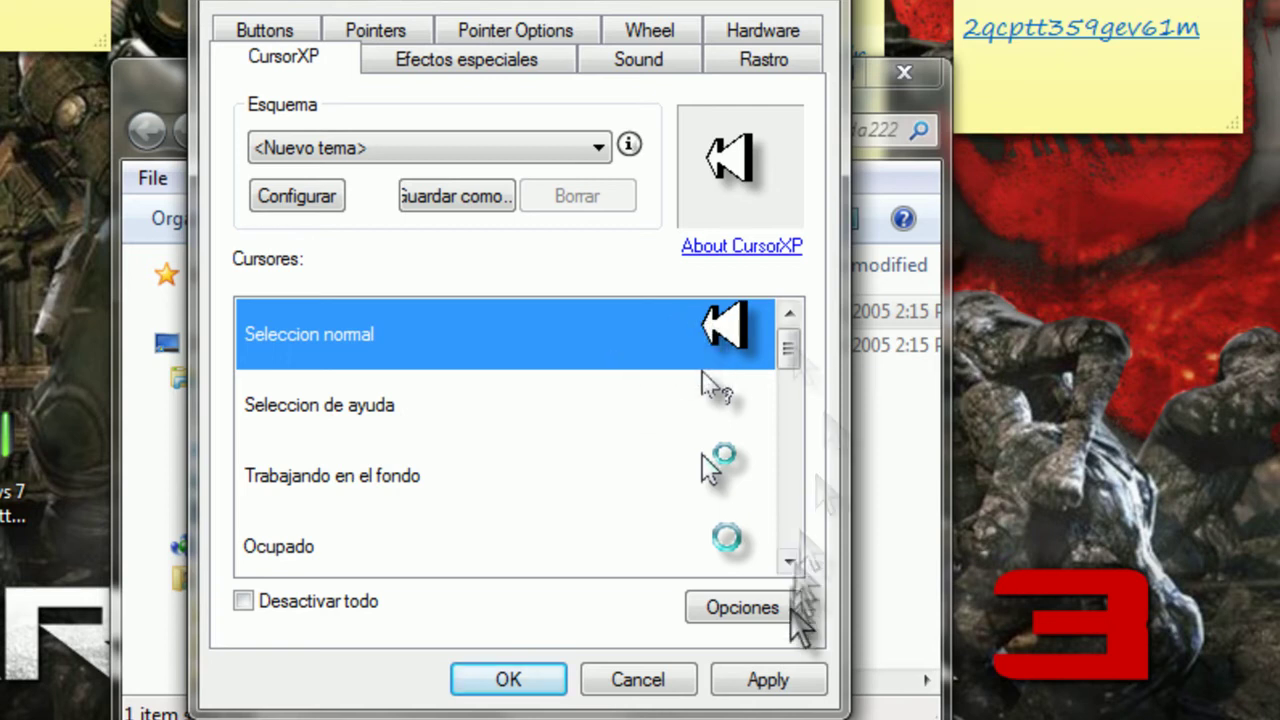
pyautogui.click(768, 679)
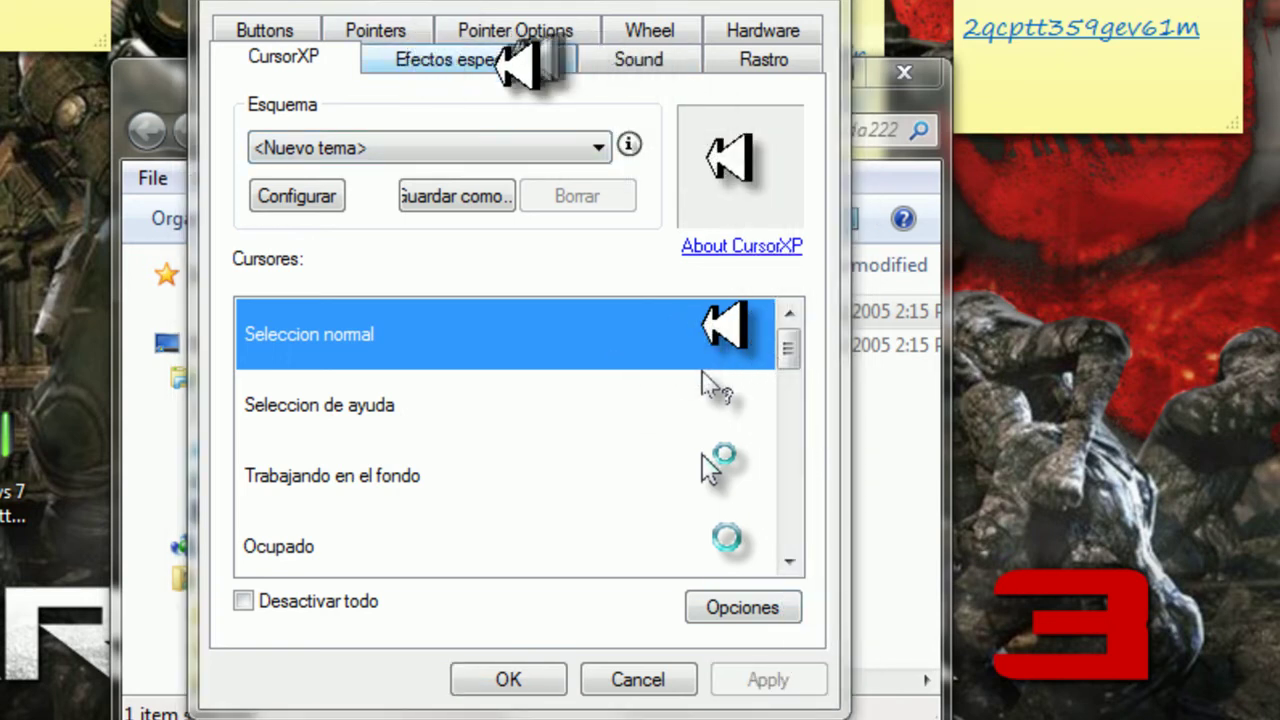
# Step: In the special effects settings, turn Desactivar todo on and off again
pyautogui.click(517, 62)
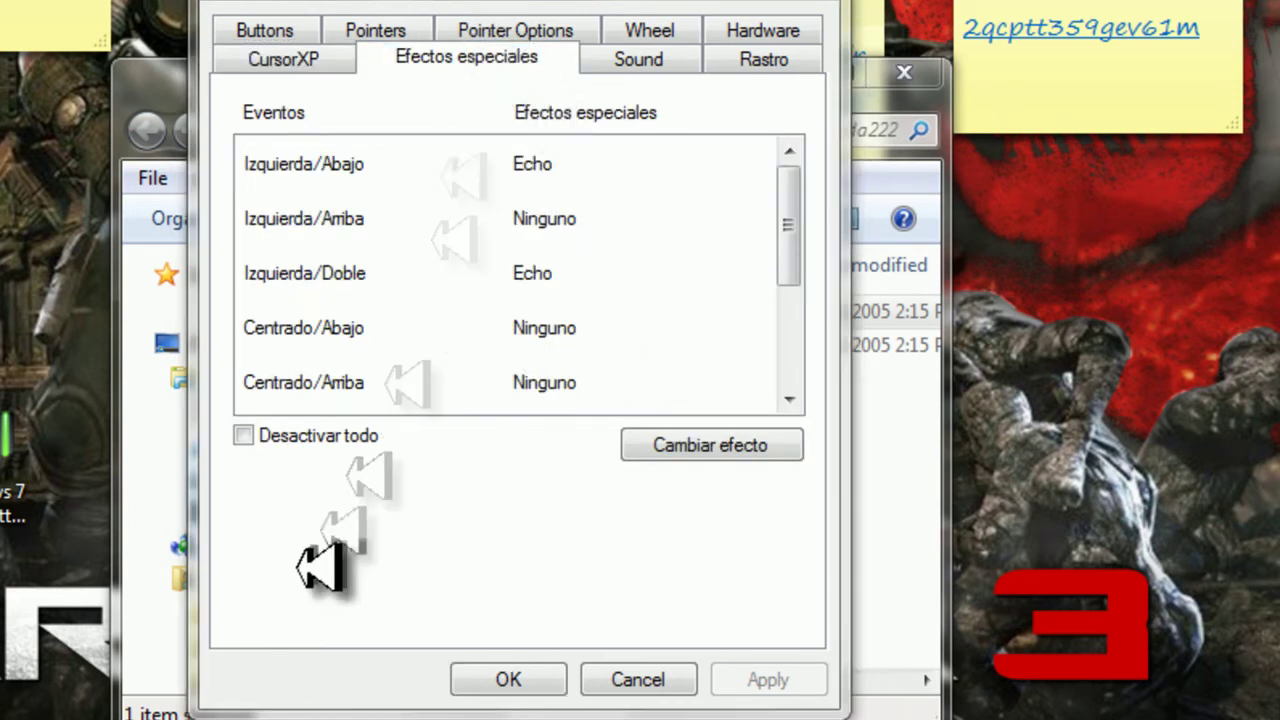
pyautogui.click(258, 433)
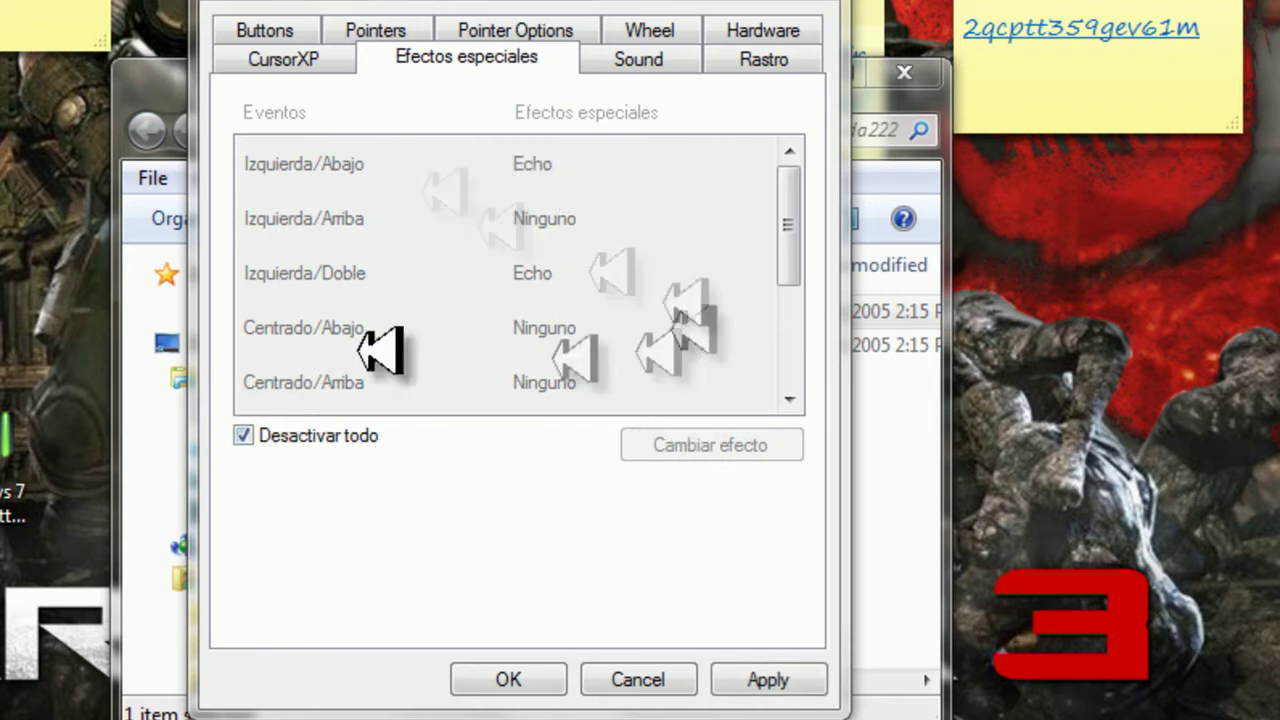
pyautogui.click(243, 436)
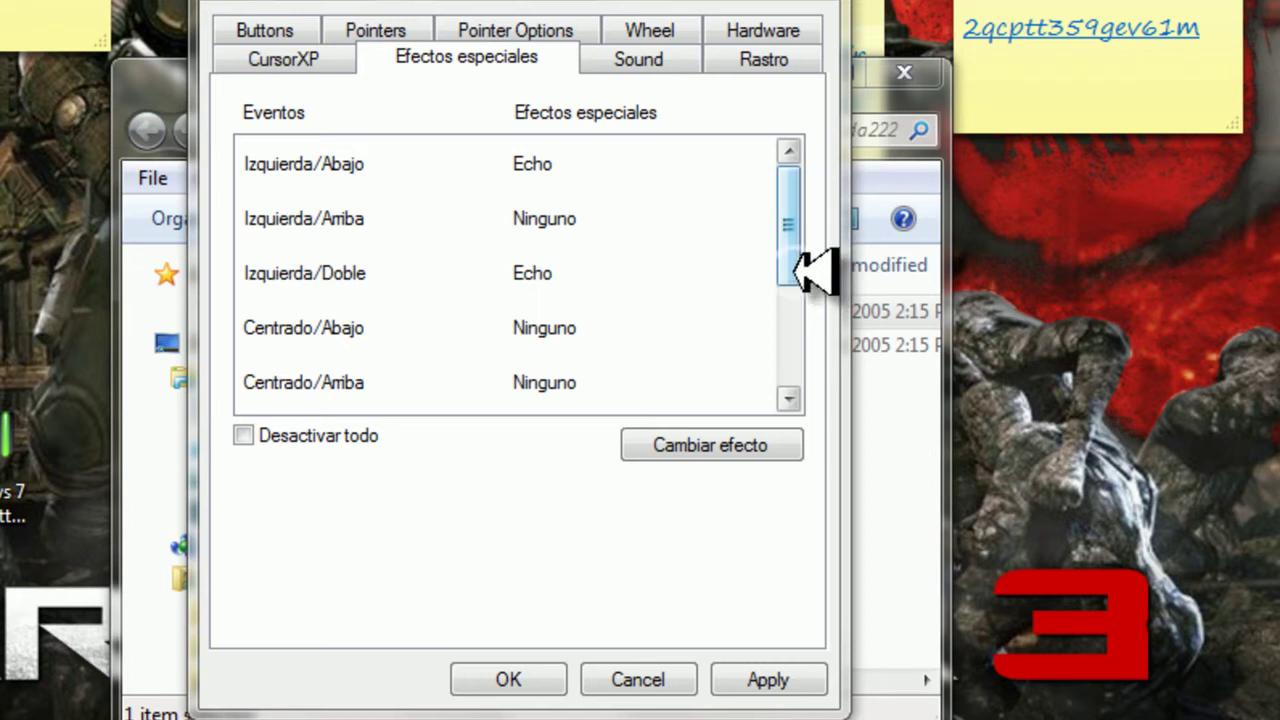
pyautogui.moveTo(800, 225); pyautogui.dragTo(806, 166)
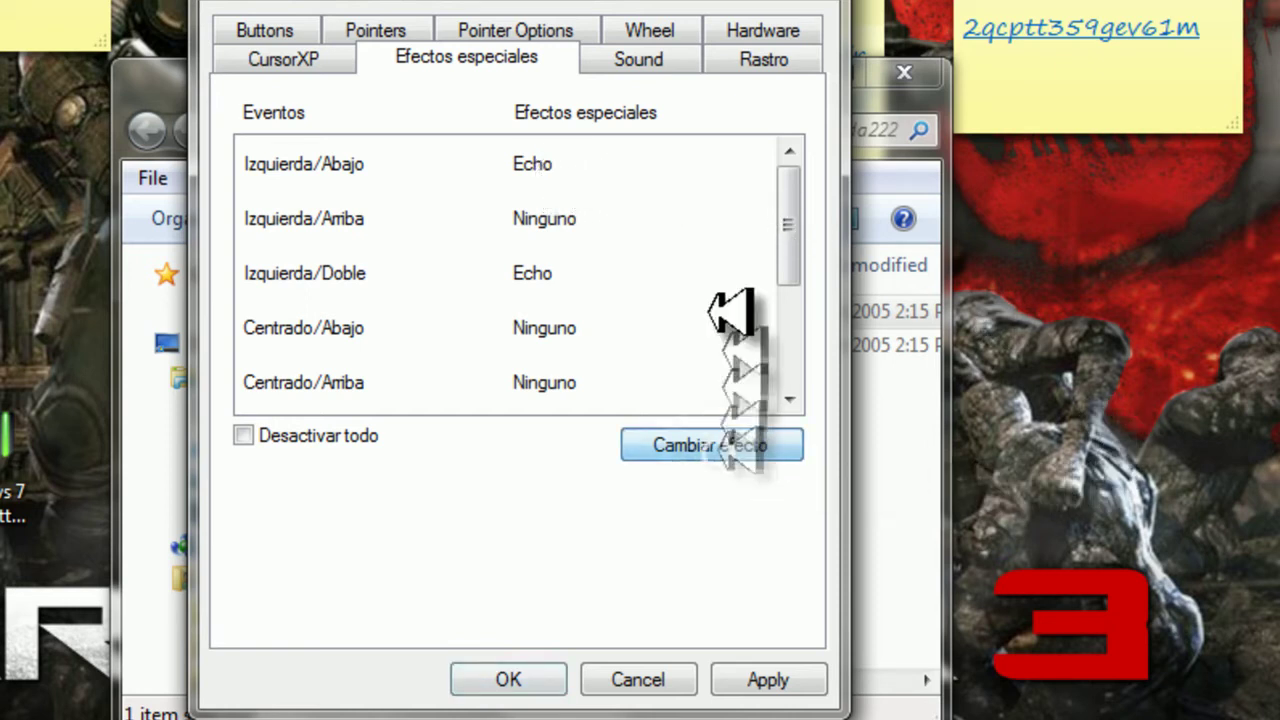
# Step: Review the effects available for the Izquierda/Abajo event, keep Echo, and apply the special effects settings
pyautogui.click(575, 168)
pyautogui.click(745, 445)
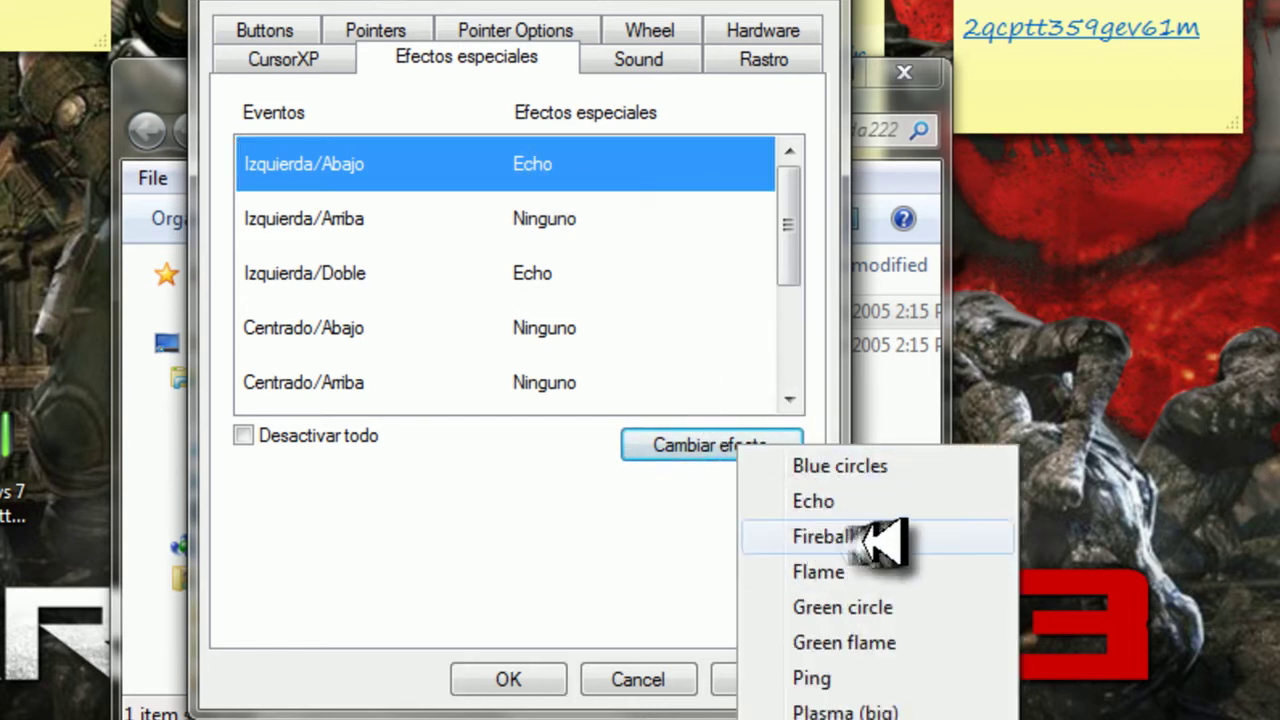
pyautogui.click(606, 520)
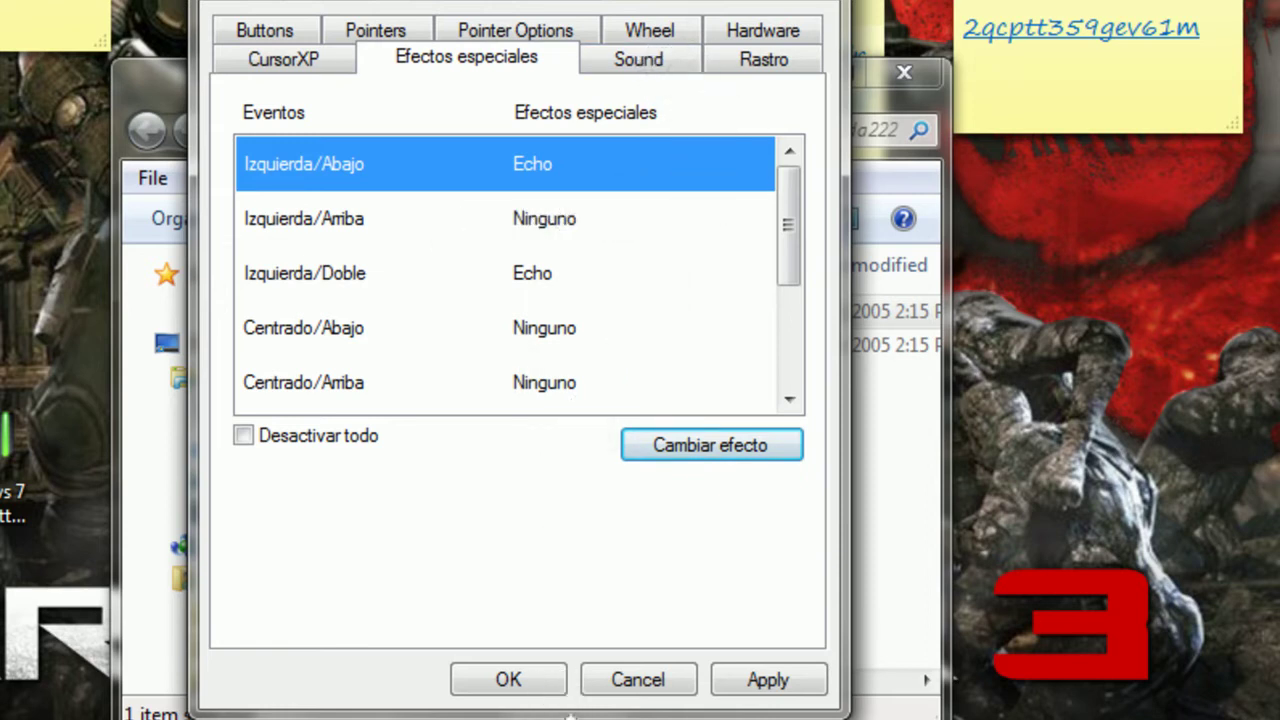
pyautogui.click(768, 680)
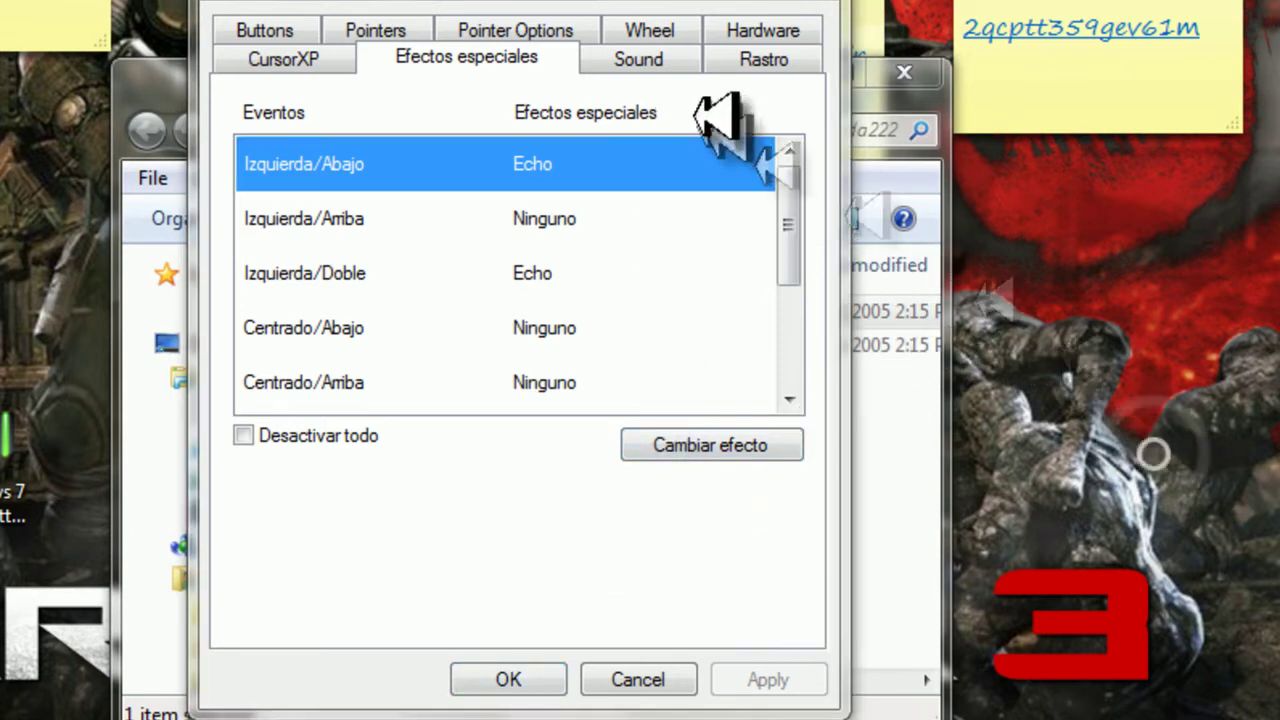
# Step: Enable the mouse sounds, review the choices for the Izquierda/Abajo event, and disable all sounds again
pyautogui.click(640, 60)
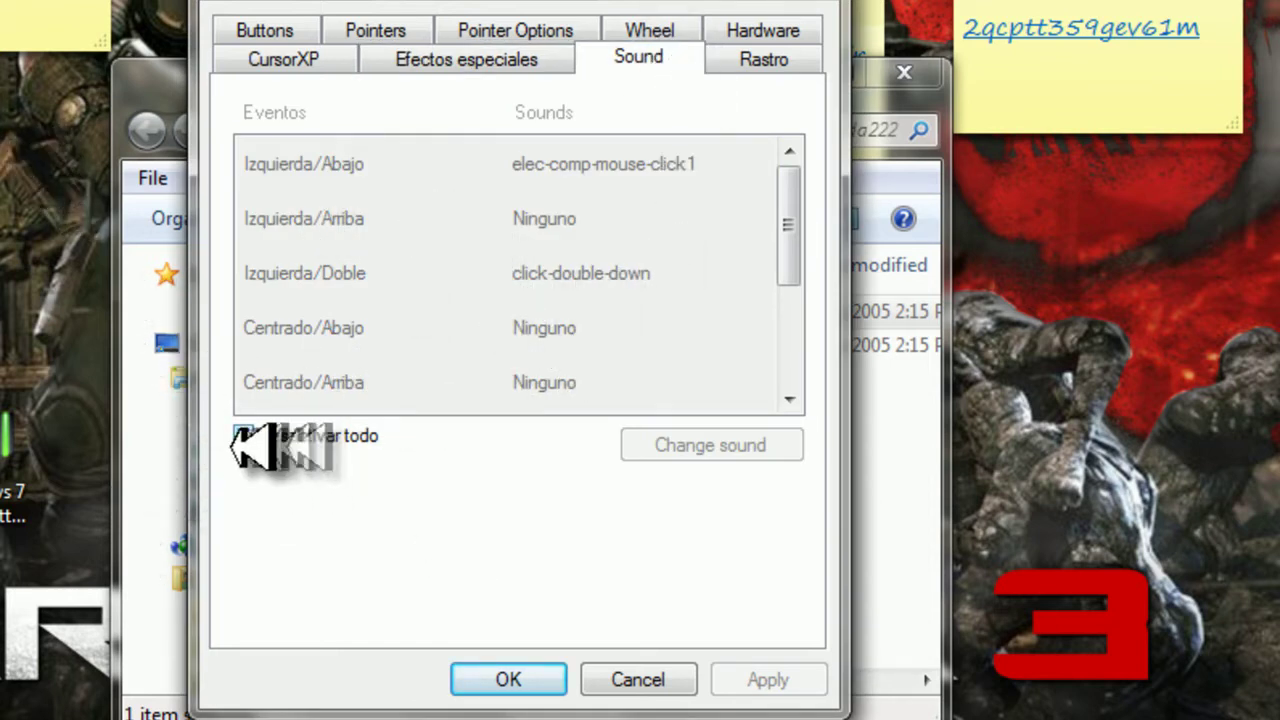
pyautogui.click(260, 436)
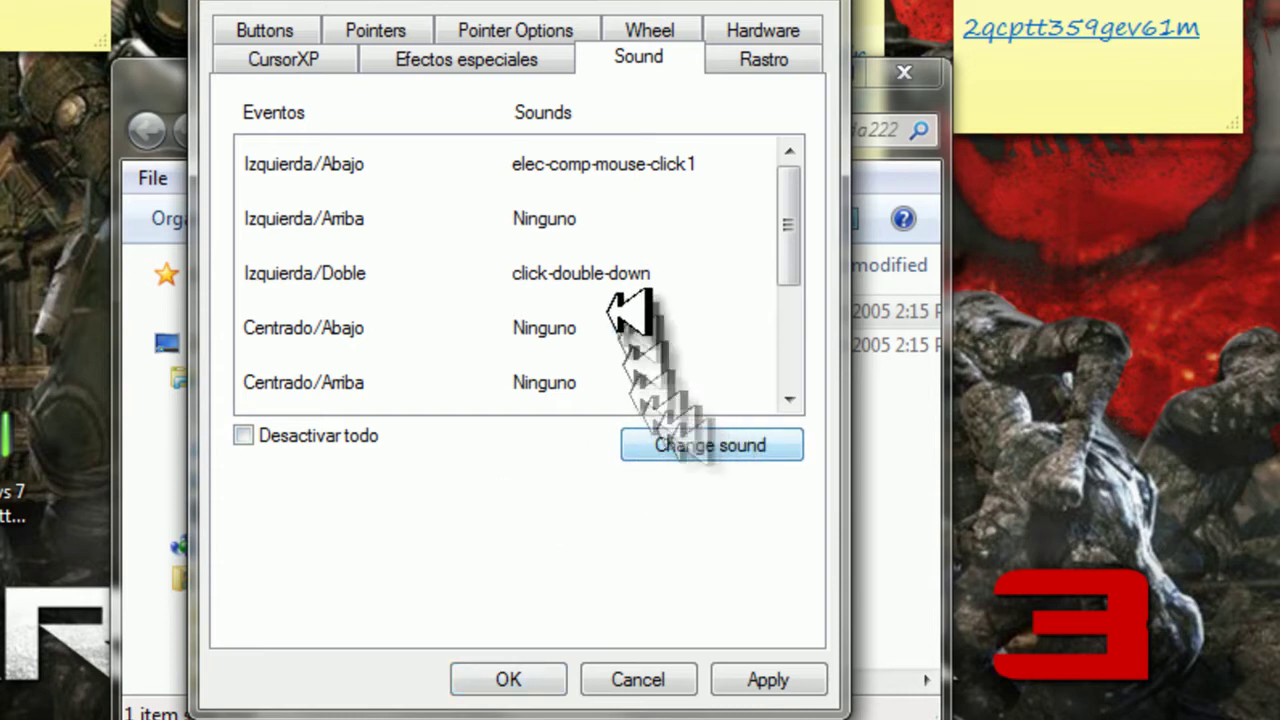
pyautogui.click(585, 165)
pyautogui.click(762, 448)
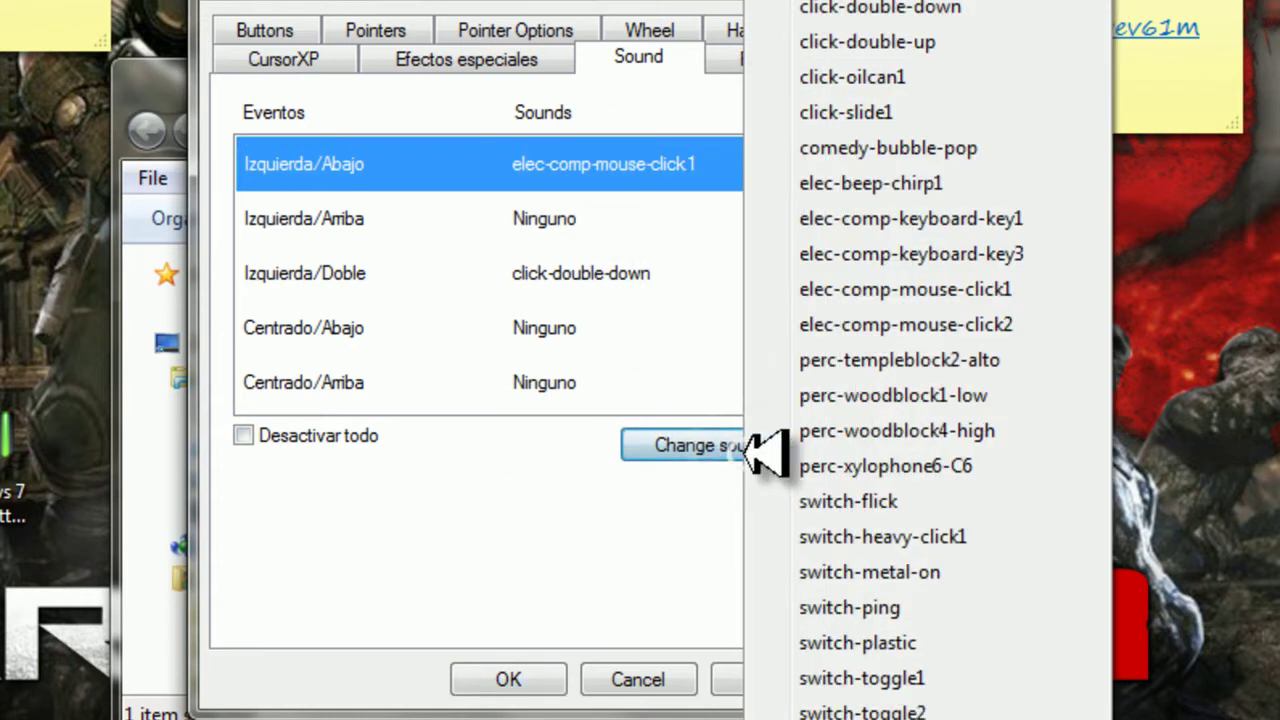
pyautogui.click(505, 540)
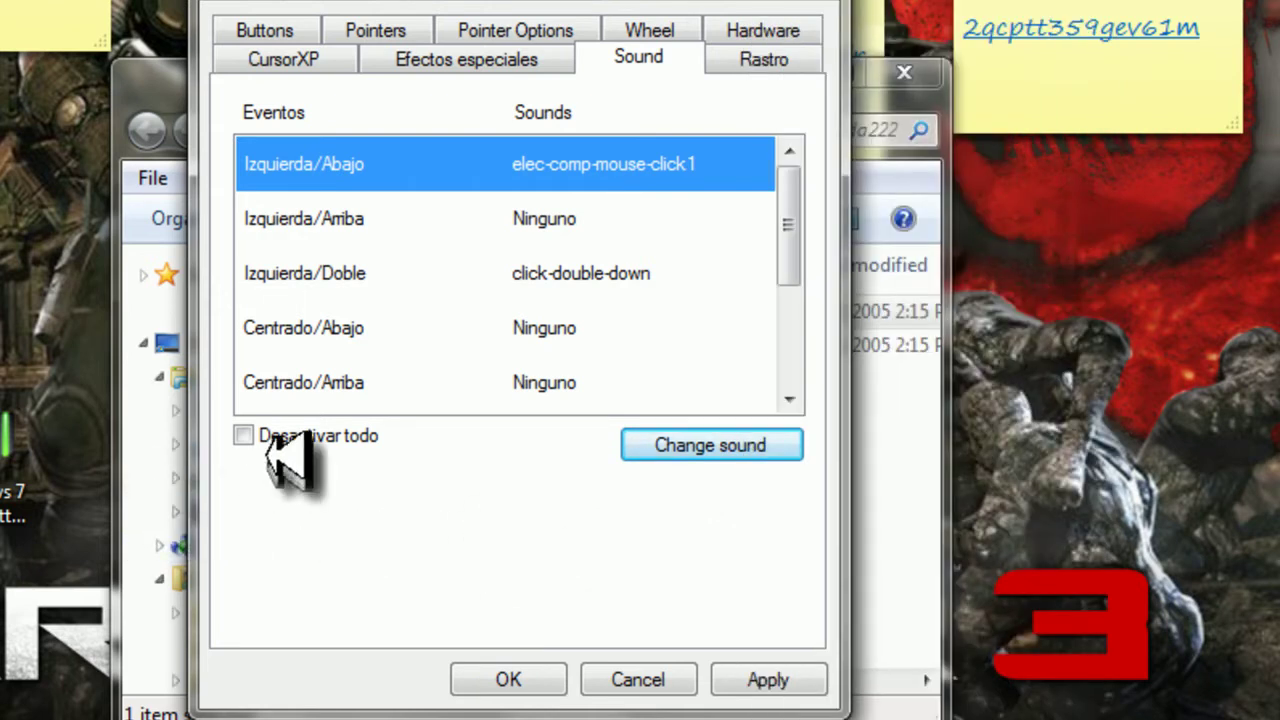
pyautogui.click(250, 433)
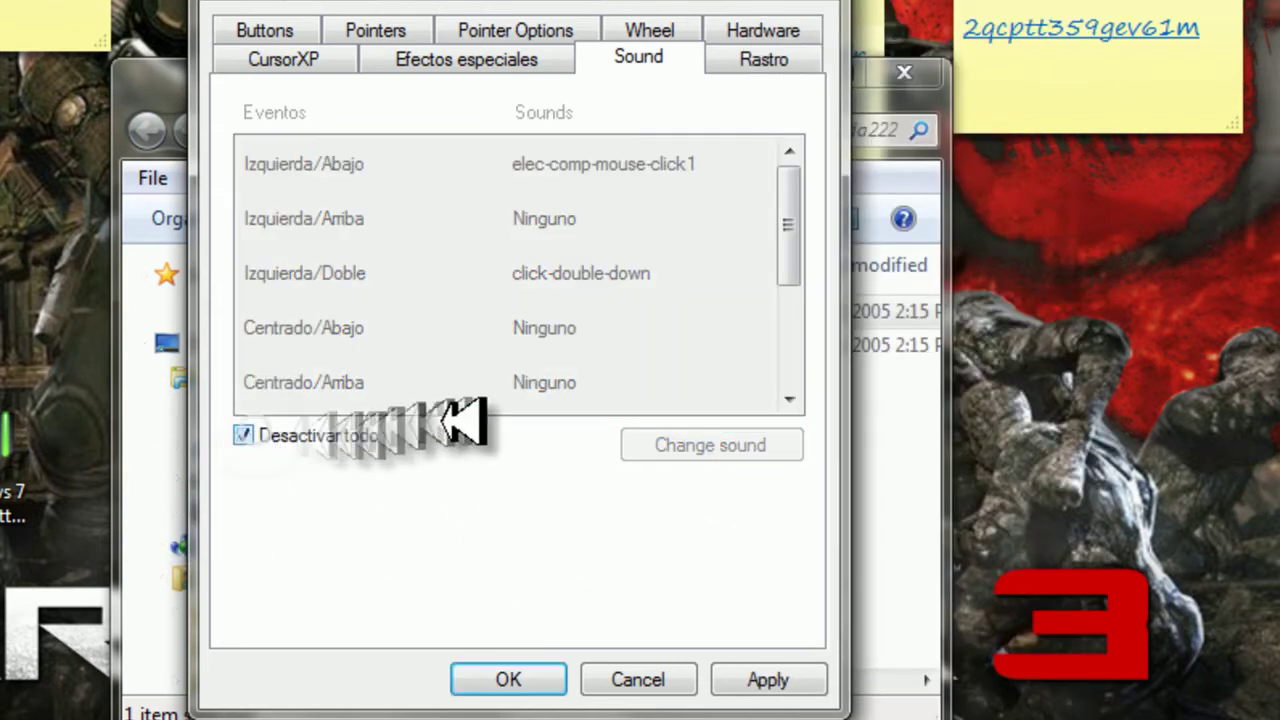
# Step: In the cursor trail settings, switch the trail type to Particulas and review its available particle images
pyautogui.click(750, 60)
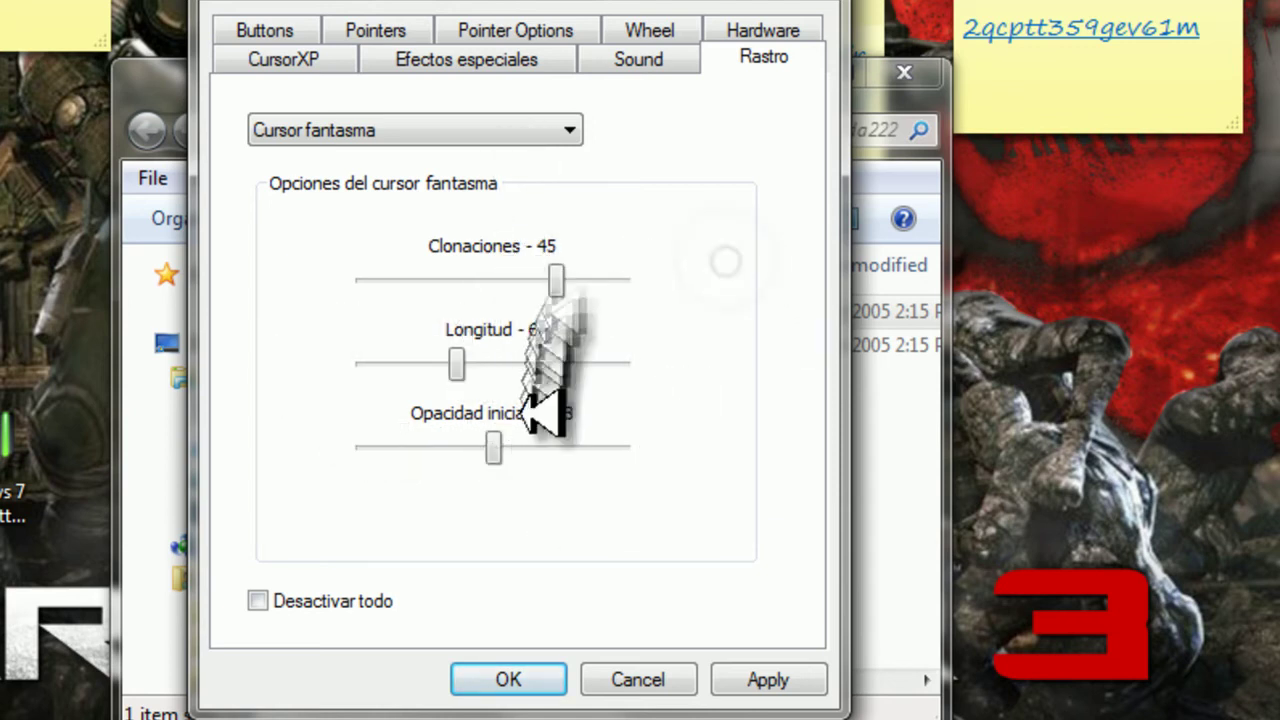
pyautogui.click(525, 125)
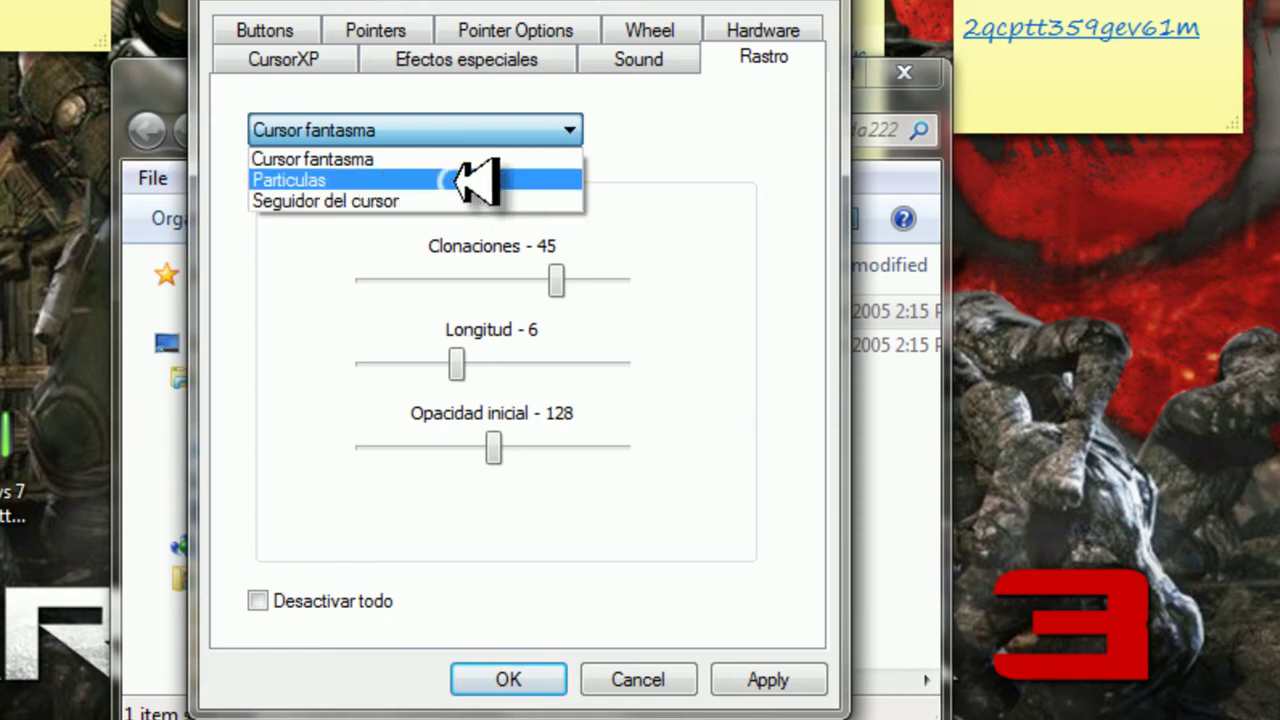
pyautogui.click(449, 180)
pyautogui.click(580, 540)
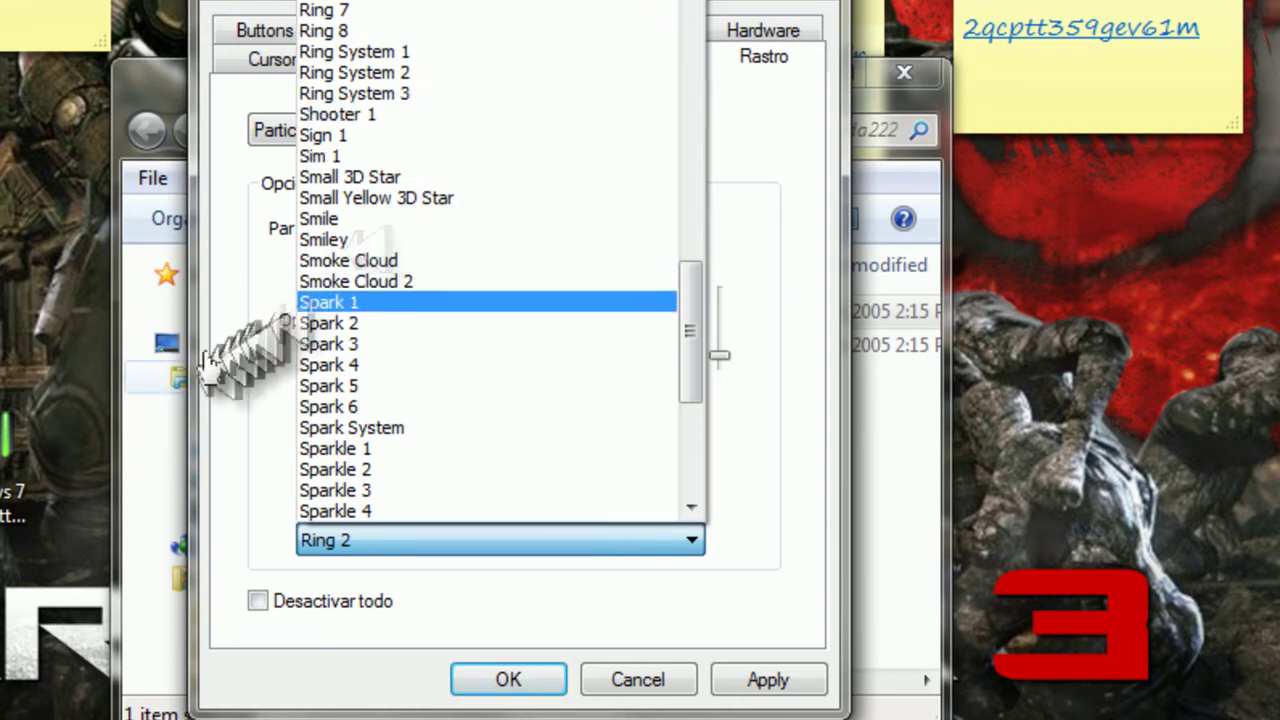
pyautogui.click(260, 400)
# Step: Set the trail type to Cursor fantasma, apply and accept the mouse settings, and close the CursorXP installer folder
pyautogui.click(420, 128)
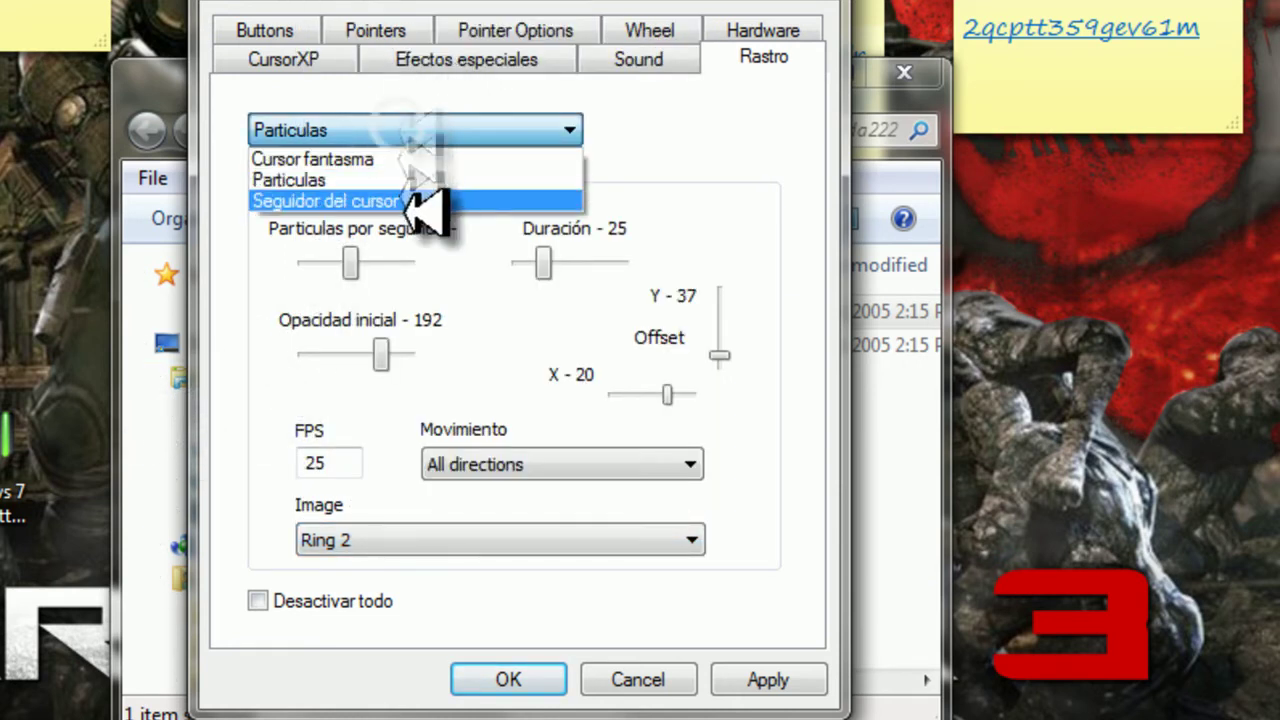
pyautogui.click(425, 157)
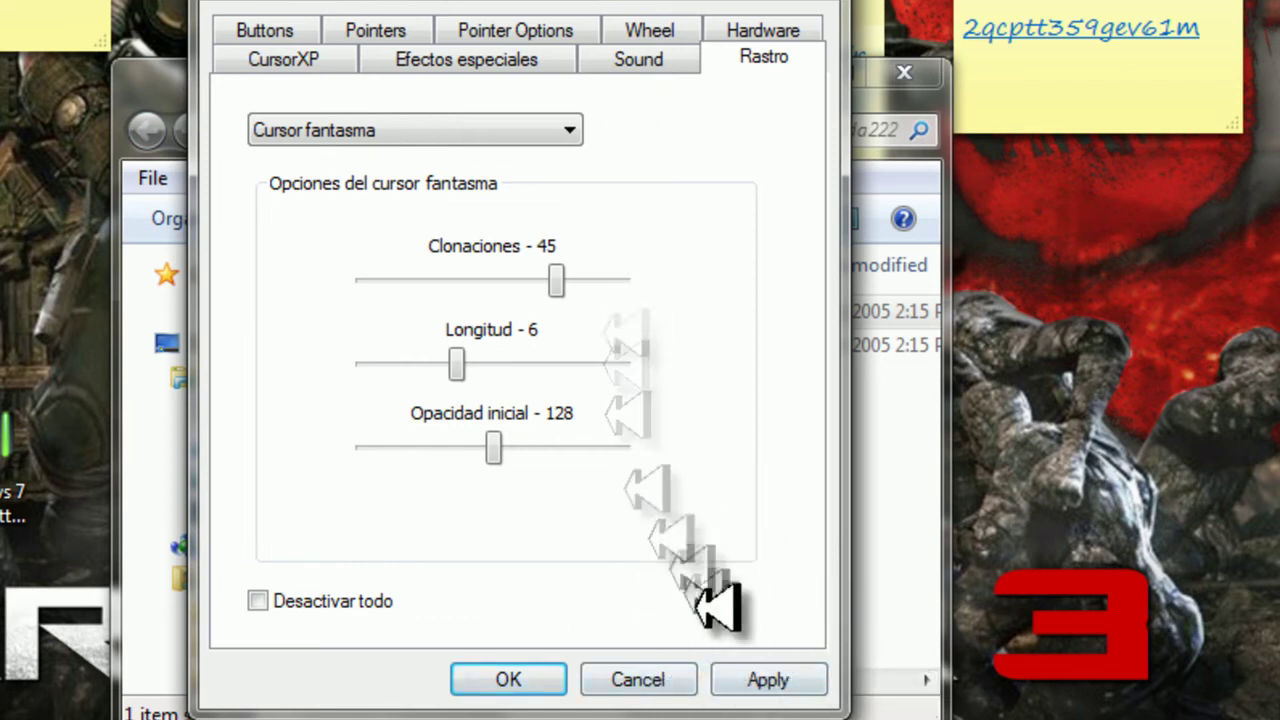
pyautogui.click(768, 679)
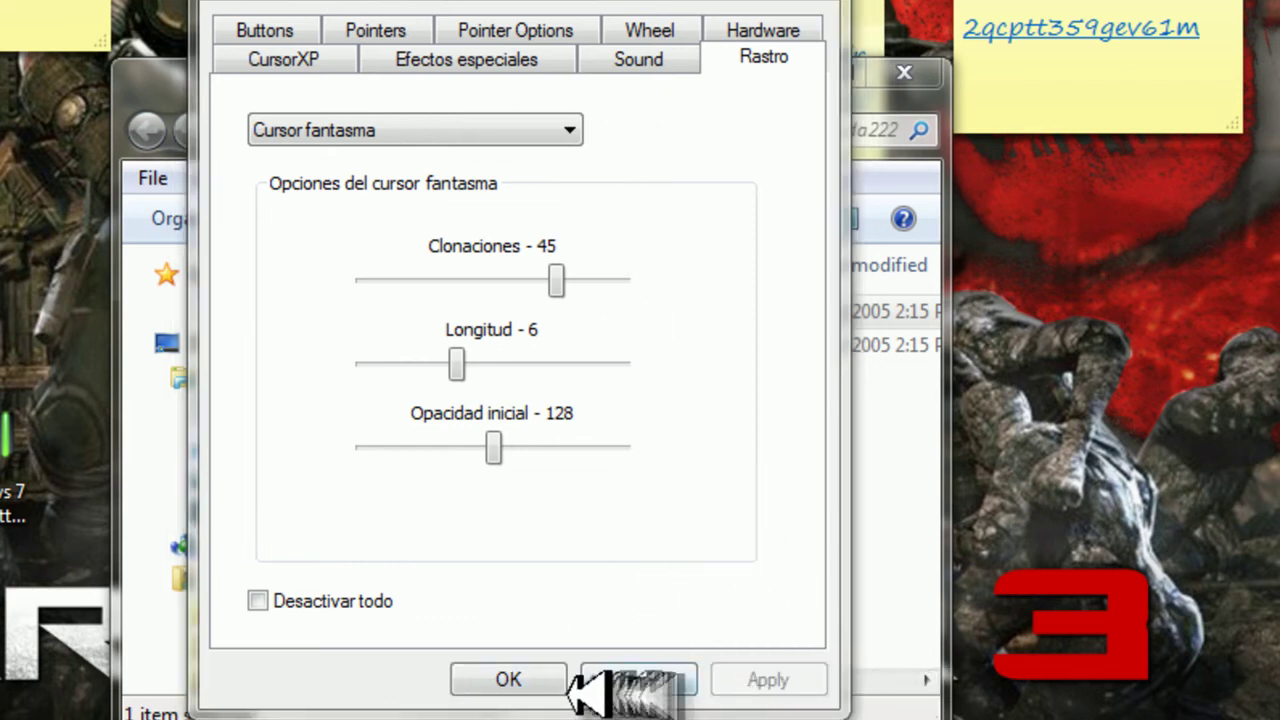
pyautogui.click(508, 680)
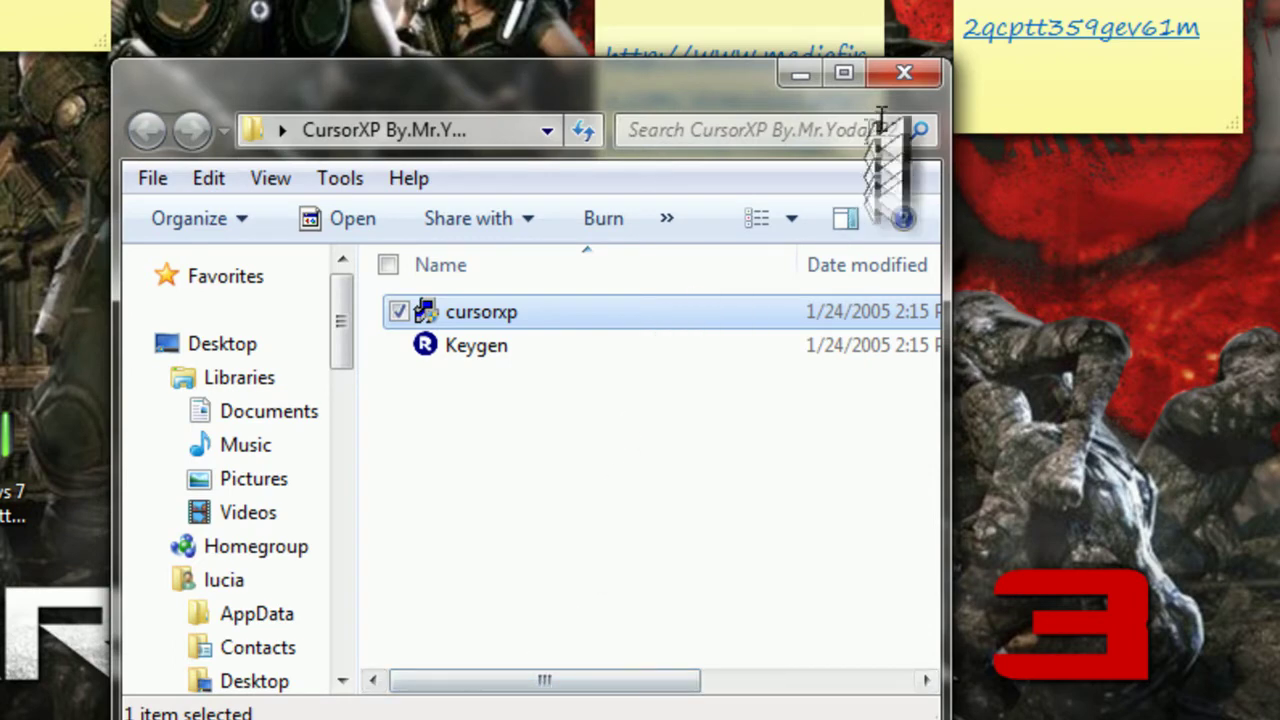
pyautogui.click(899, 76)
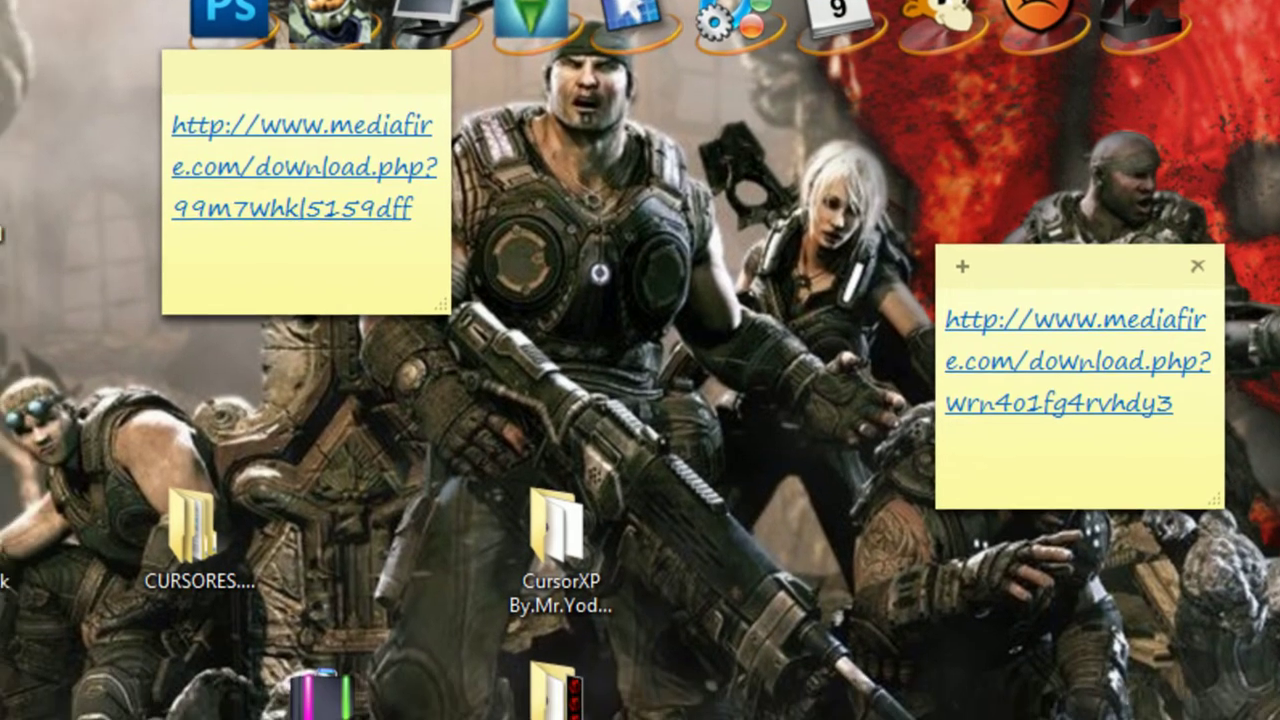
# Step: Find Configure CursorXP with the Start menu search and open it
pyautogui.press('super')
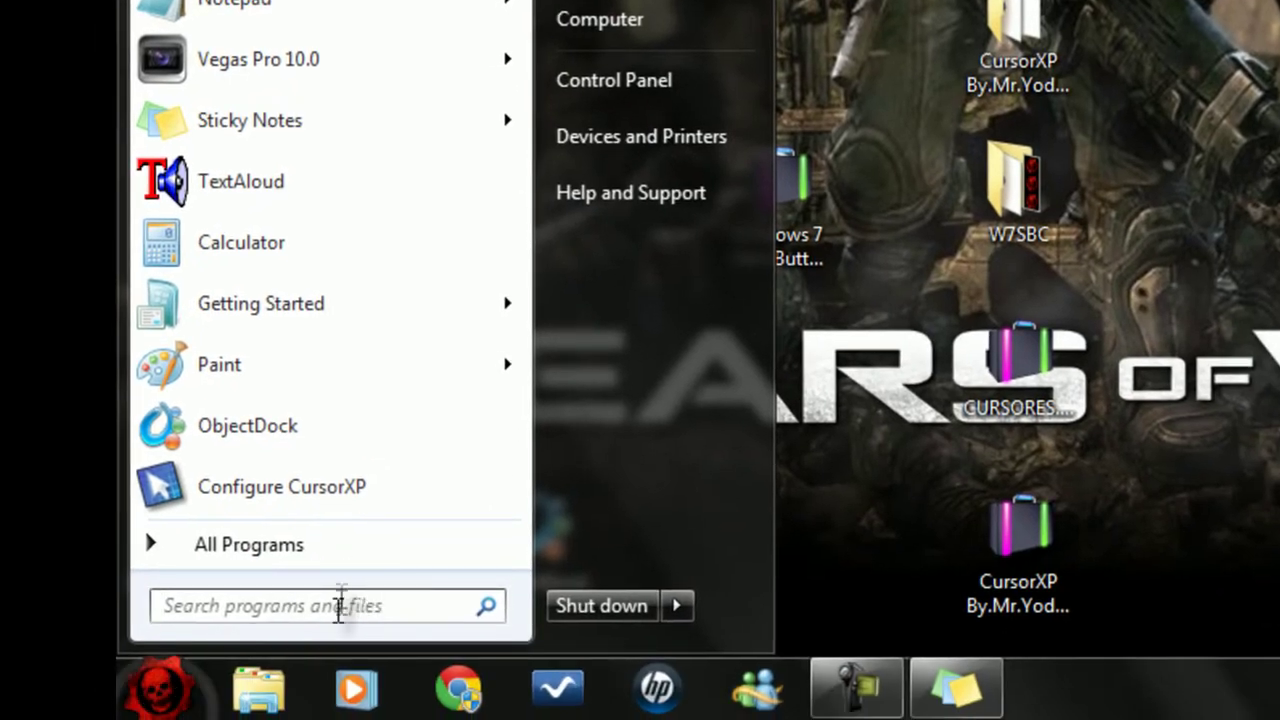
pyautogui.write('c')
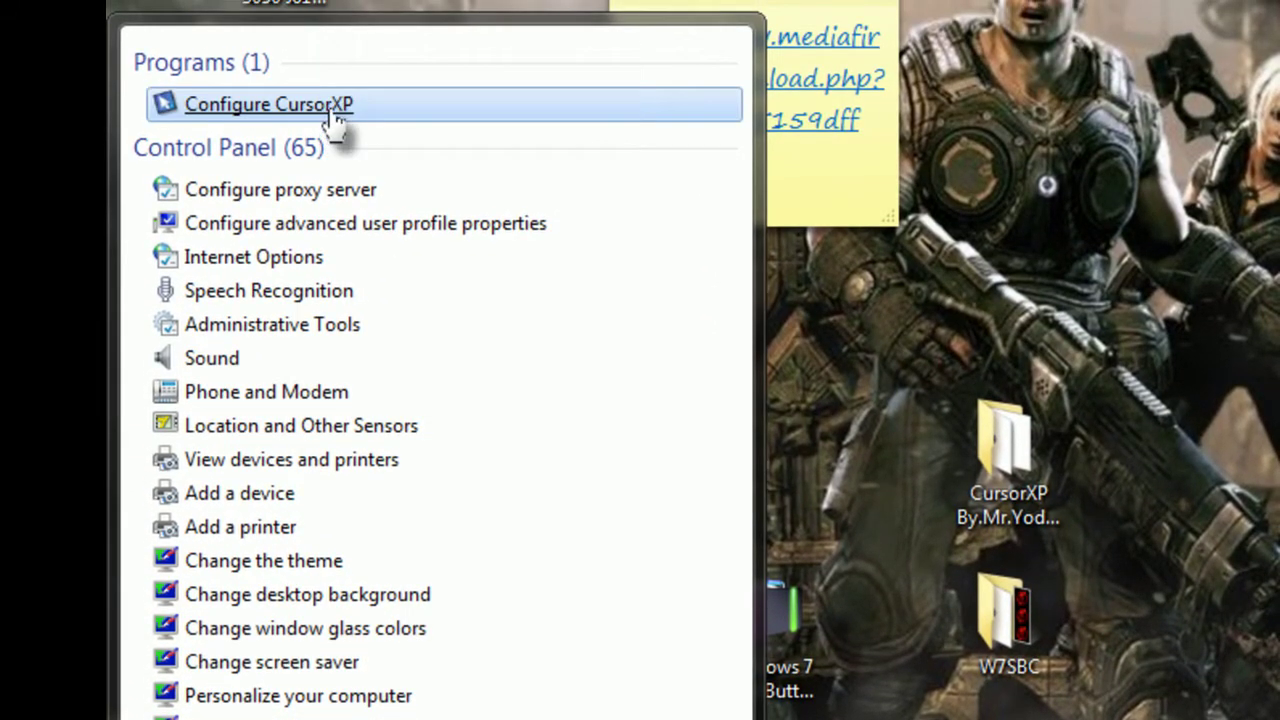
pyautogui.click(331, 112)
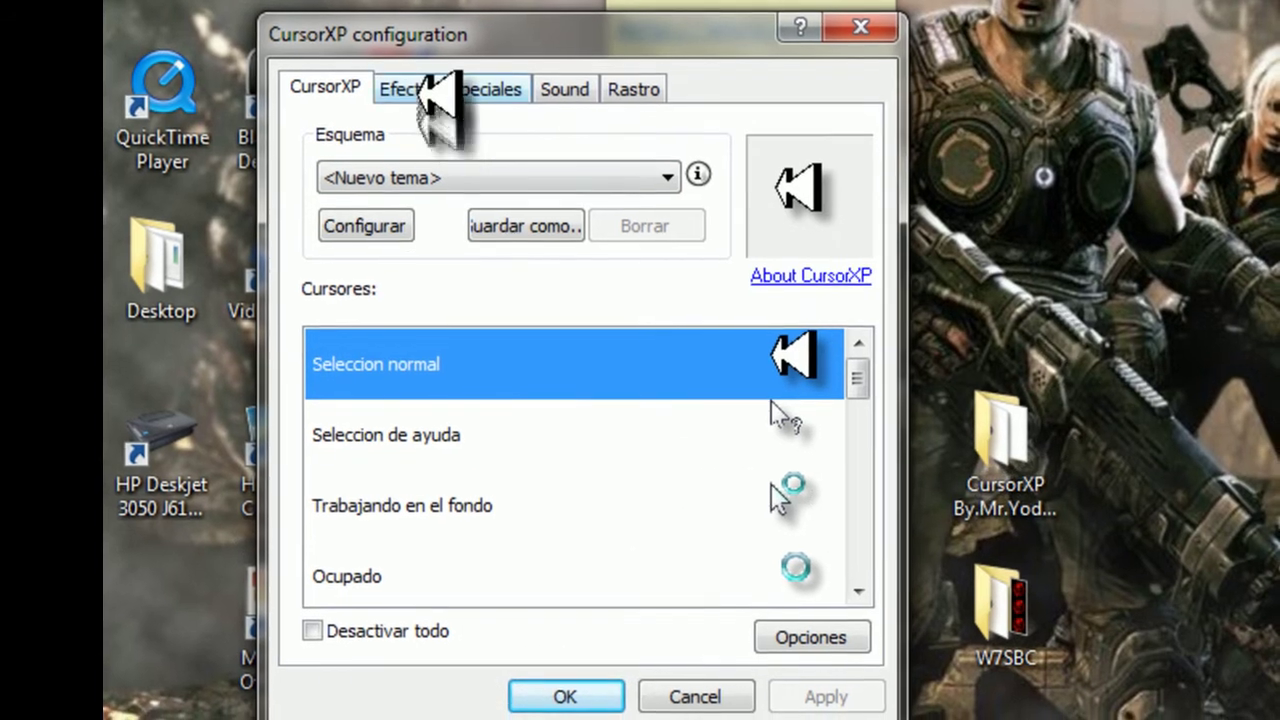
# Step: Look through the cursor schemes available in the CursorXP configuration without choosing another one
pyautogui.click(445, 98)
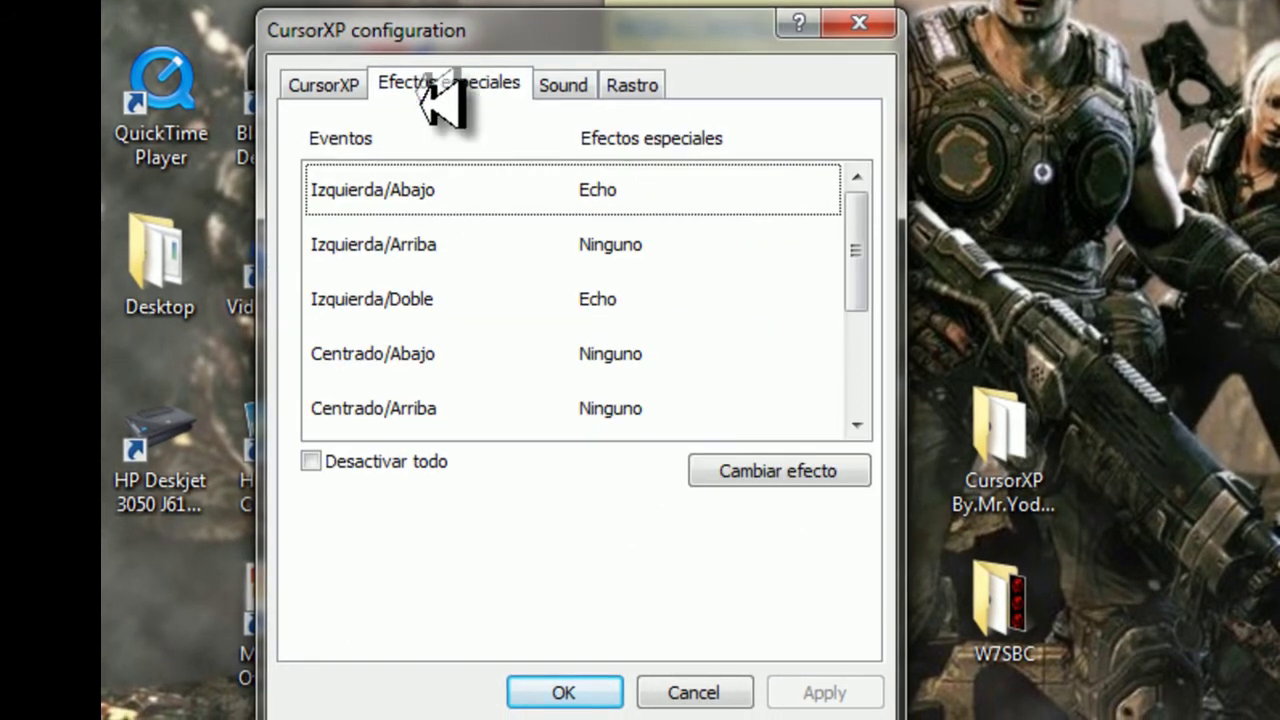
pyautogui.click(330, 96)
pyautogui.click(497, 176)
pyautogui.scroll(4, 586, 286)
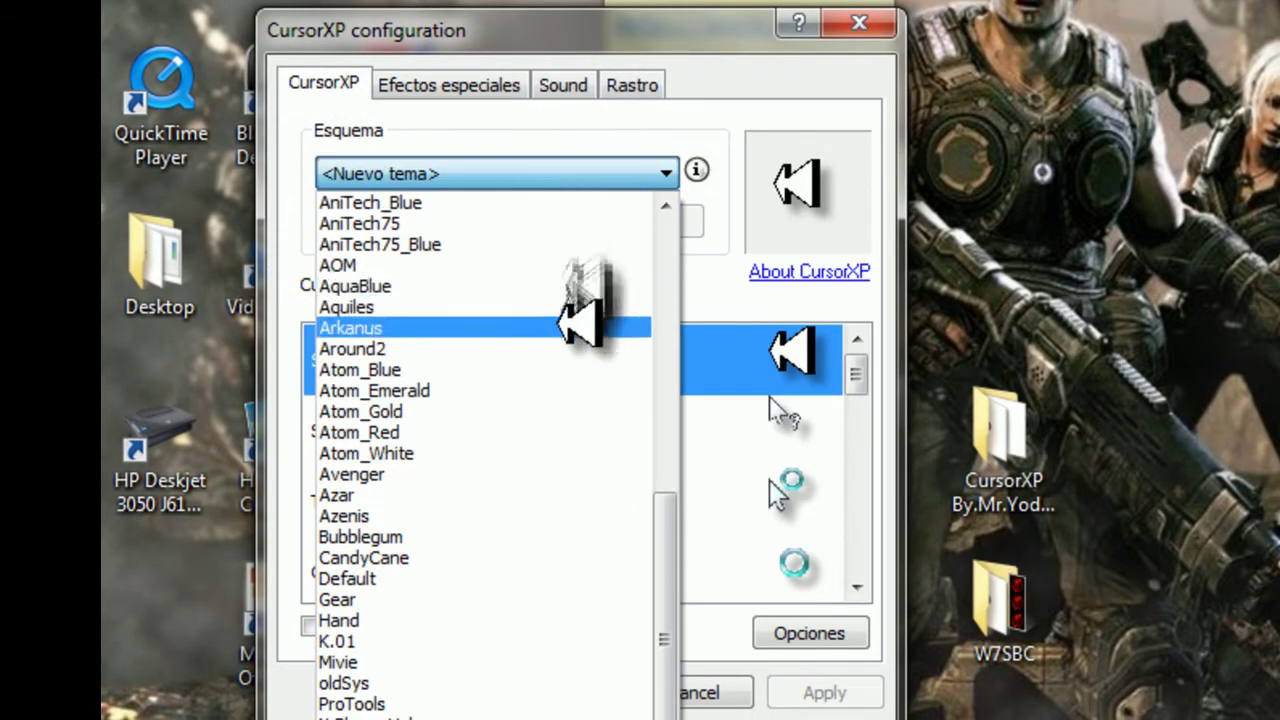
pyautogui.moveTo(667, 688); pyautogui.dragTo(645, 306)
pyautogui.moveTo(660, 360); pyautogui.dragTo(667, 690)
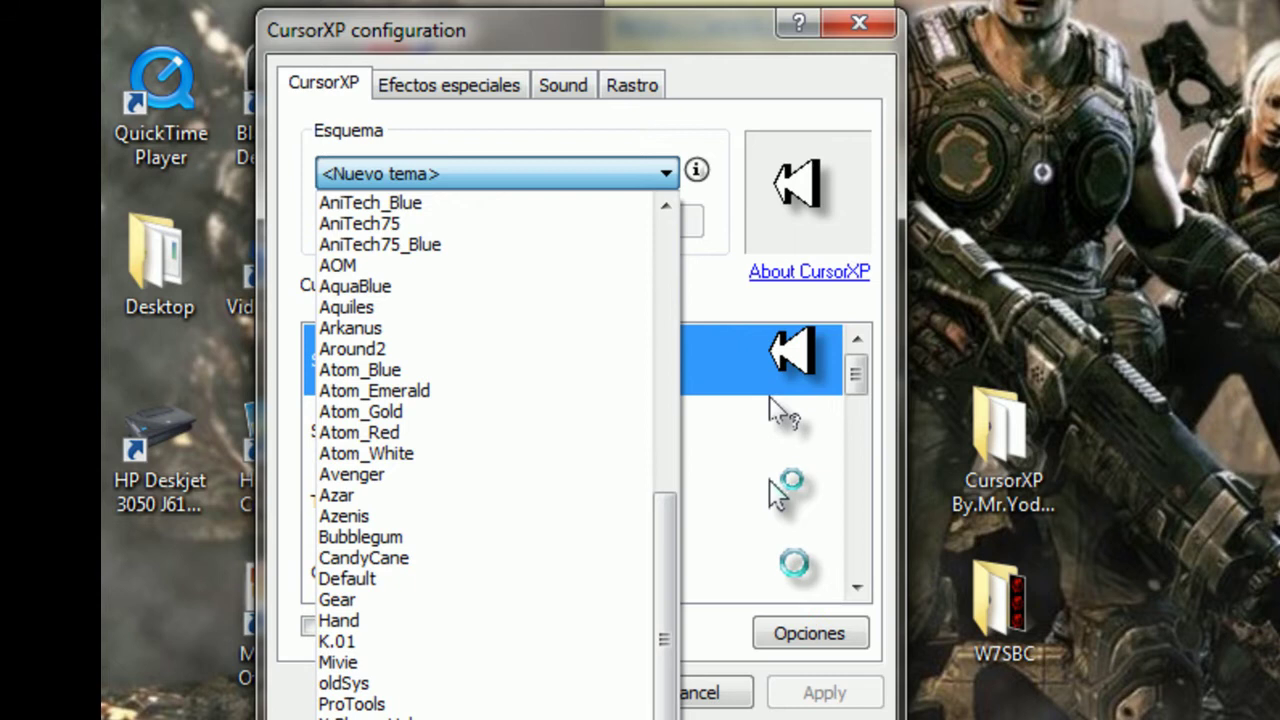
pyautogui.click(655, 174)
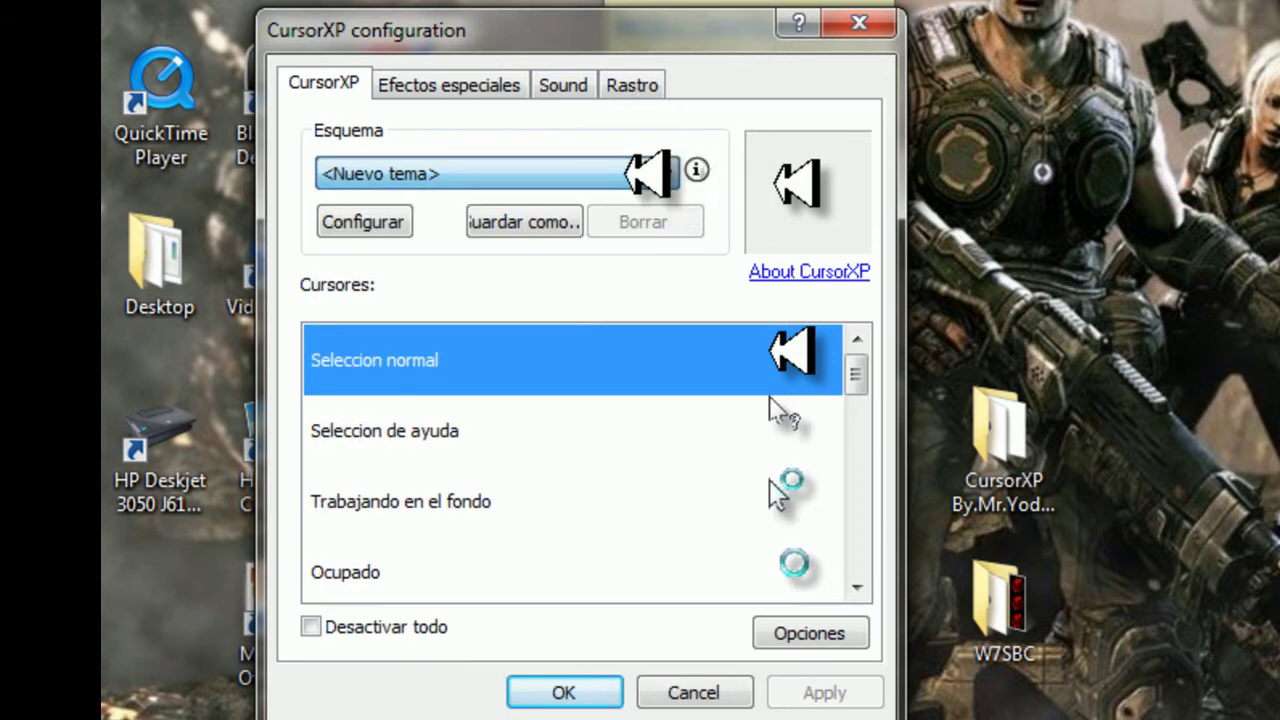
# Step: Review the special effects, sound and trail settings in the CursorXP configuration, then close it
pyautogui.click(470, 86)
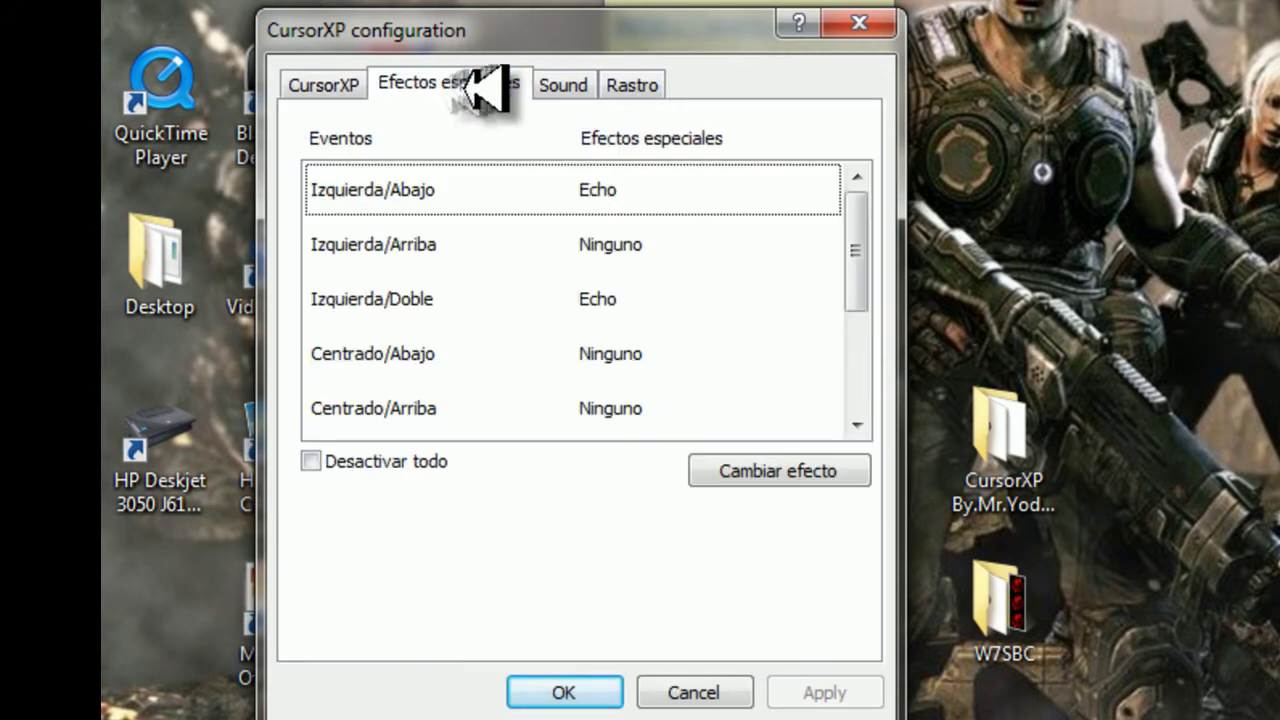
pyautogui.click(582, 86)
pyautogui.click(652, 86)
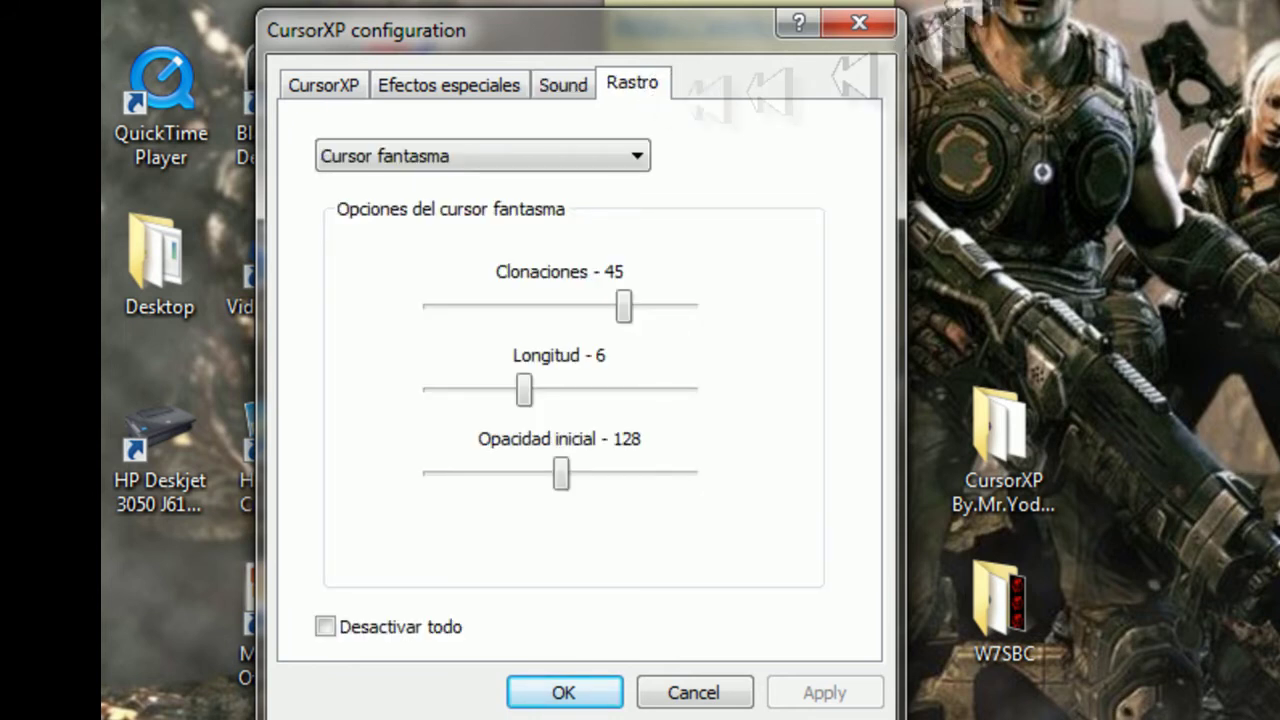
pyautogui.click(562, 690)
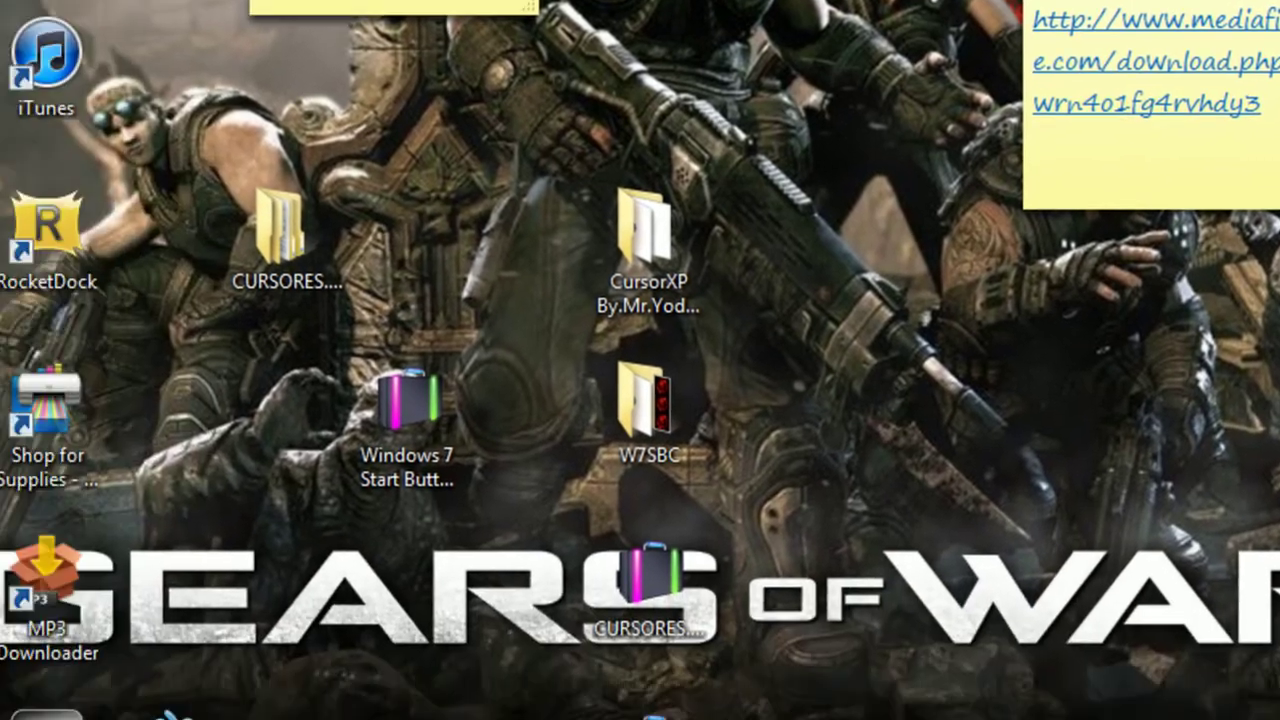
# Step: Open the Program Files (x86) folder on Local Disk (C:)
pyautogui.click(160, 688)
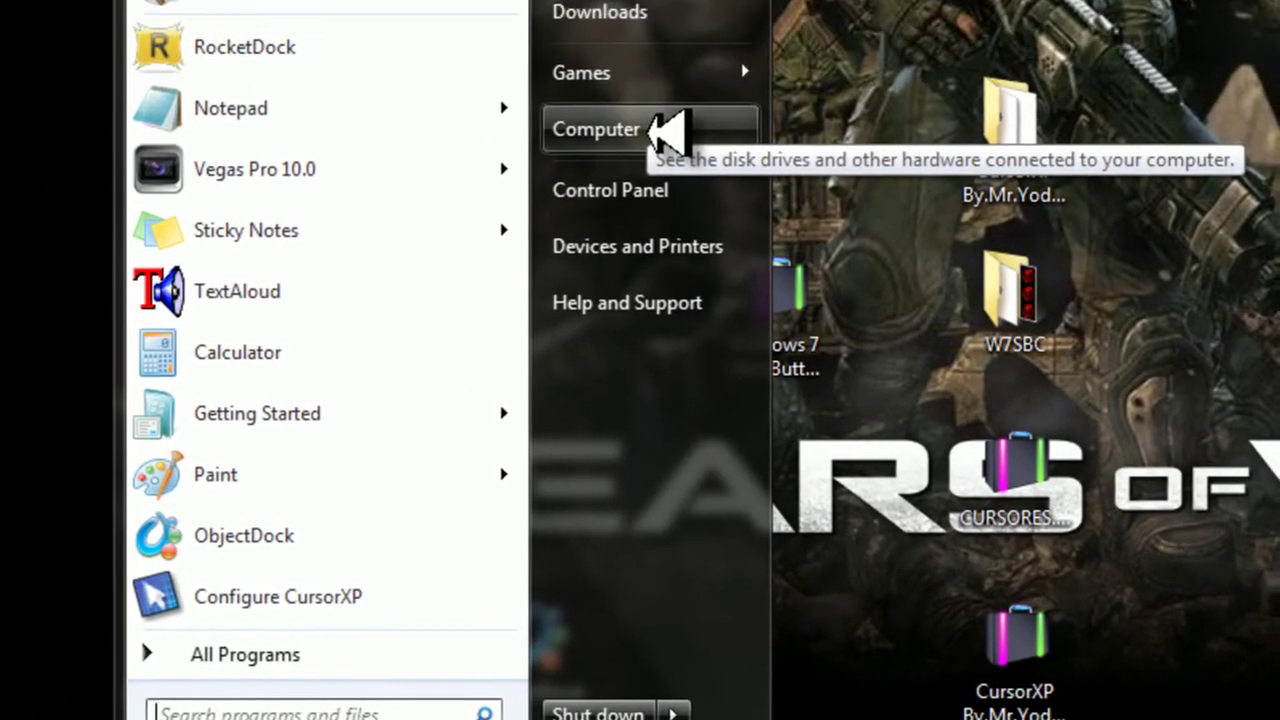
pyautogui.click(655, 20)
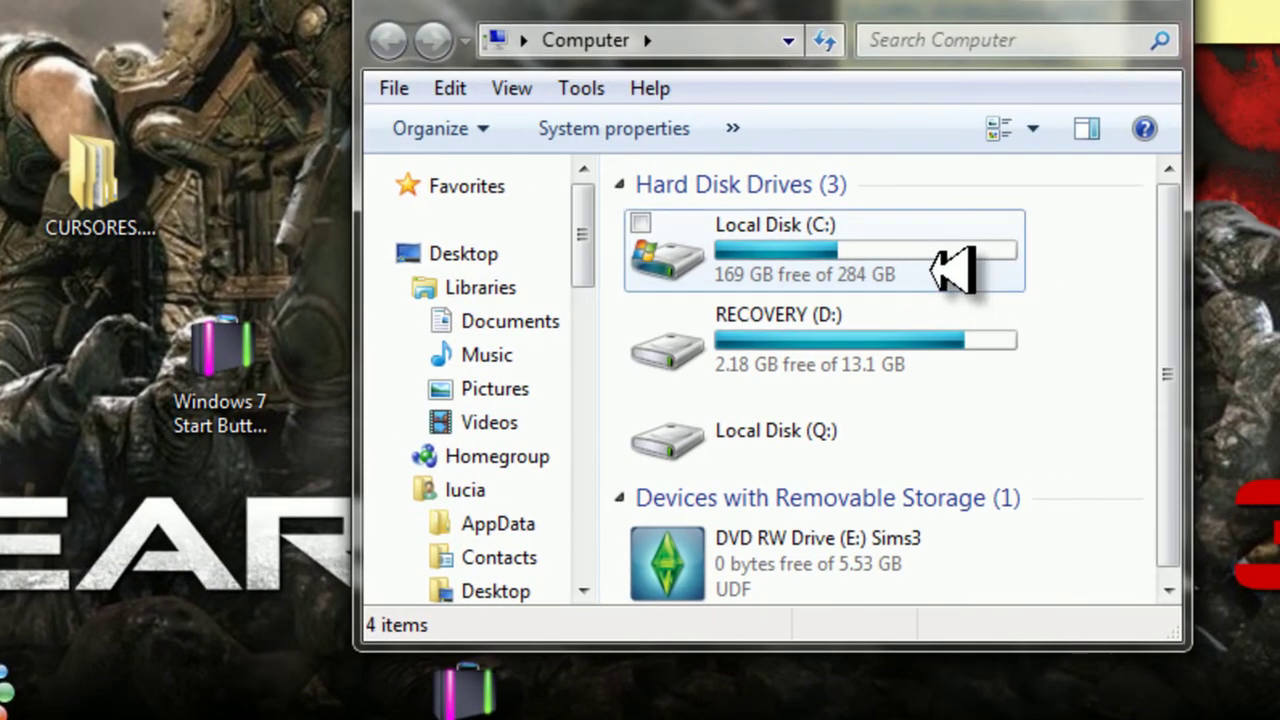
pyautogui.doubleClick(1250, 220)
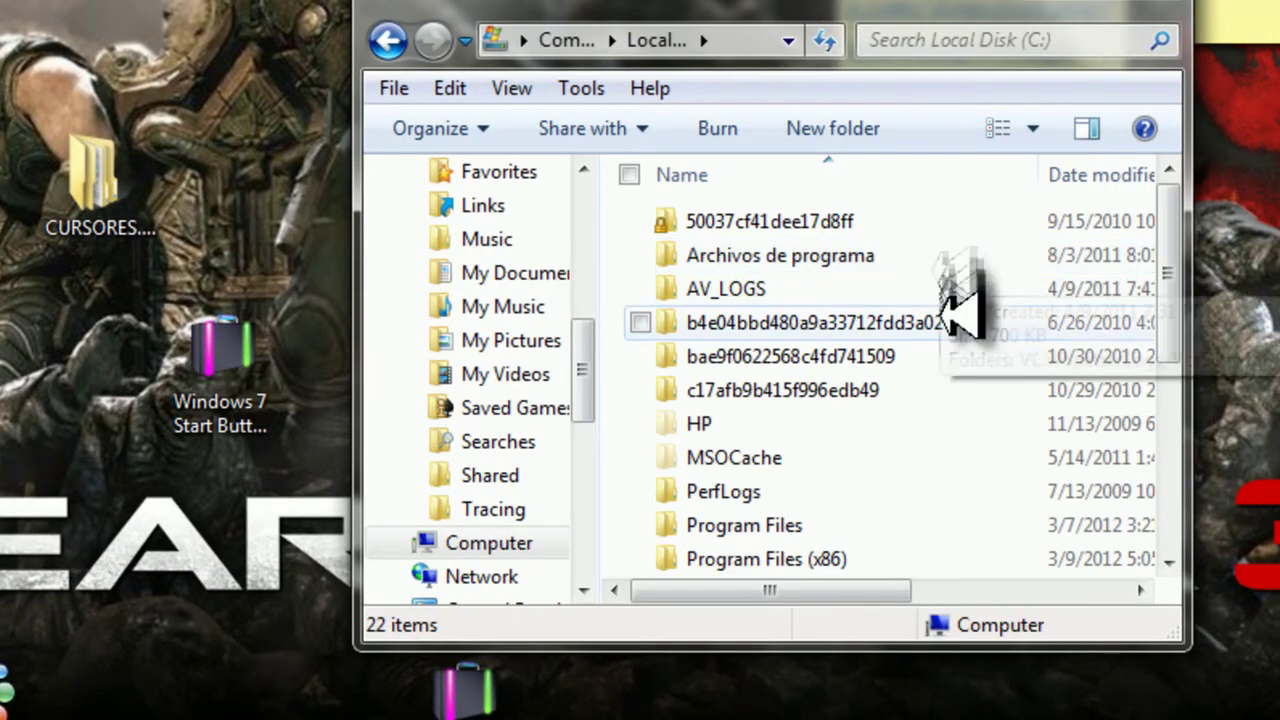
pyautogui.click(935, 390)
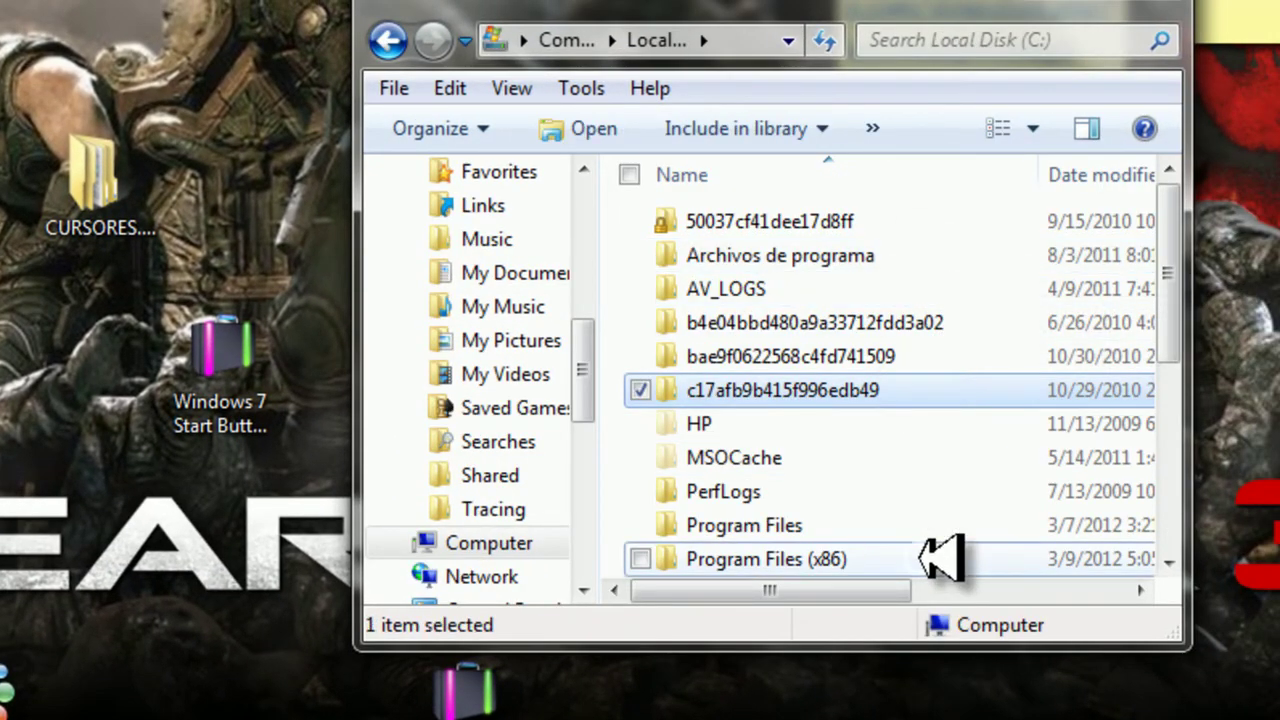
pyautogui.click(940, 559)
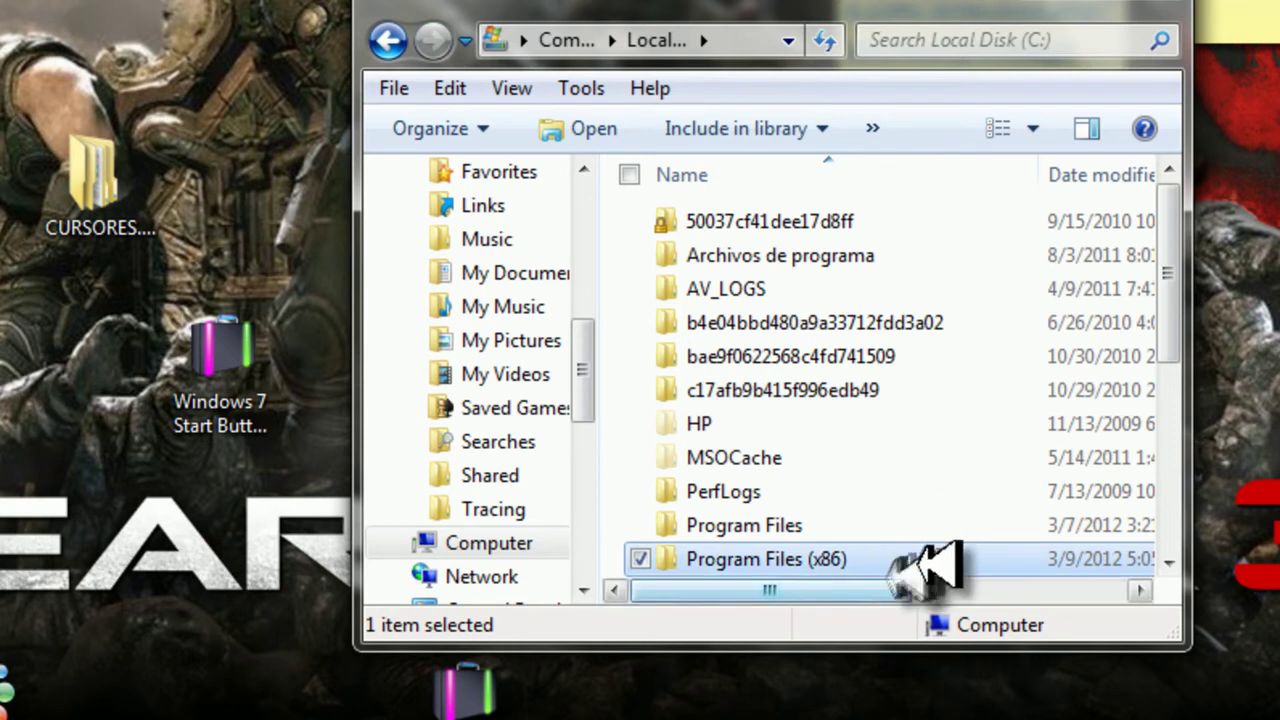
pyautogui.doubleClick(935, 562)
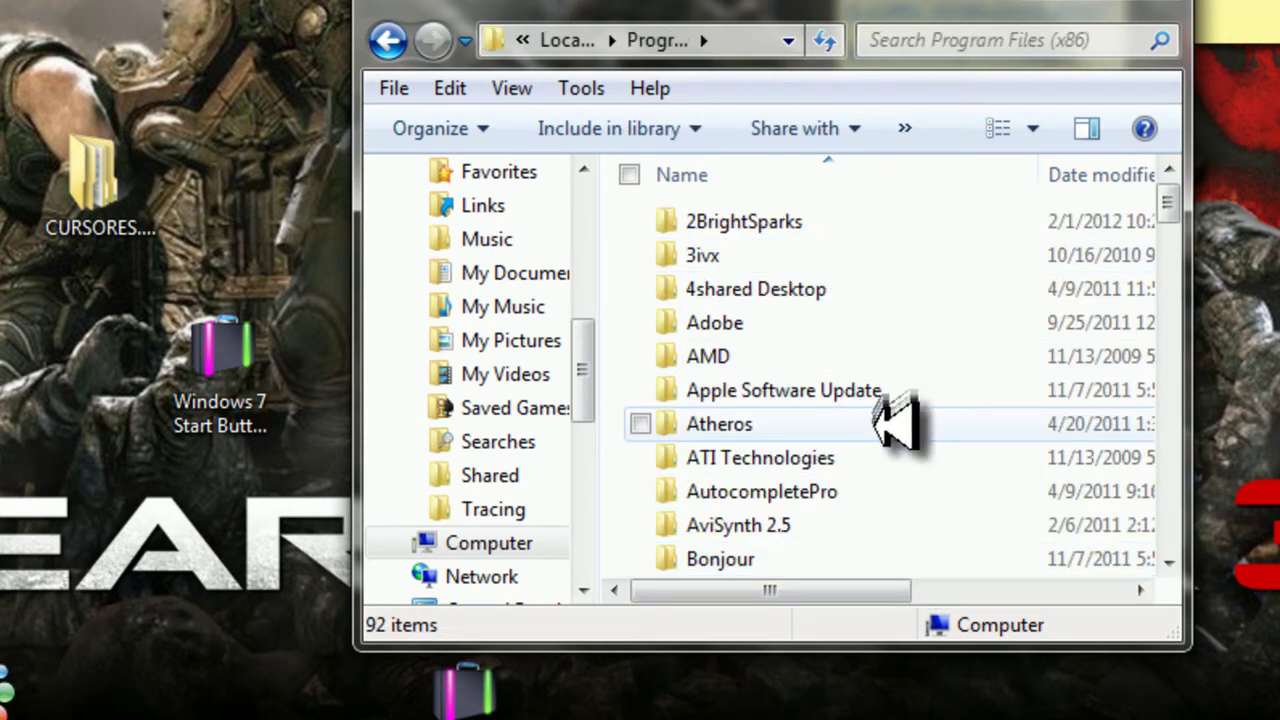
# Step: Find the CursorXP folder inside Program Files (x86) and open it
pyautogui.click(900, 457)
pyautogui.scroll(-2, 905, 490)
pyautogui.scroll(-3, 905, 487)
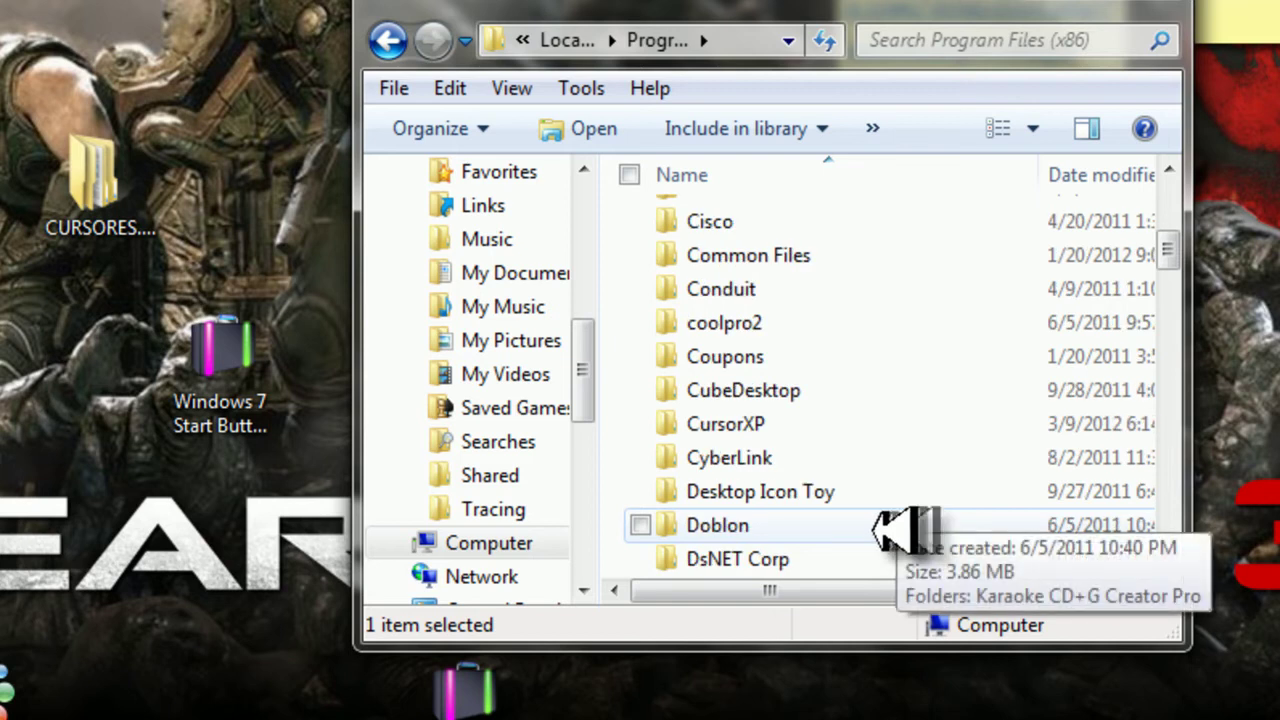
pyautogui.scroll(1, 900, 510)
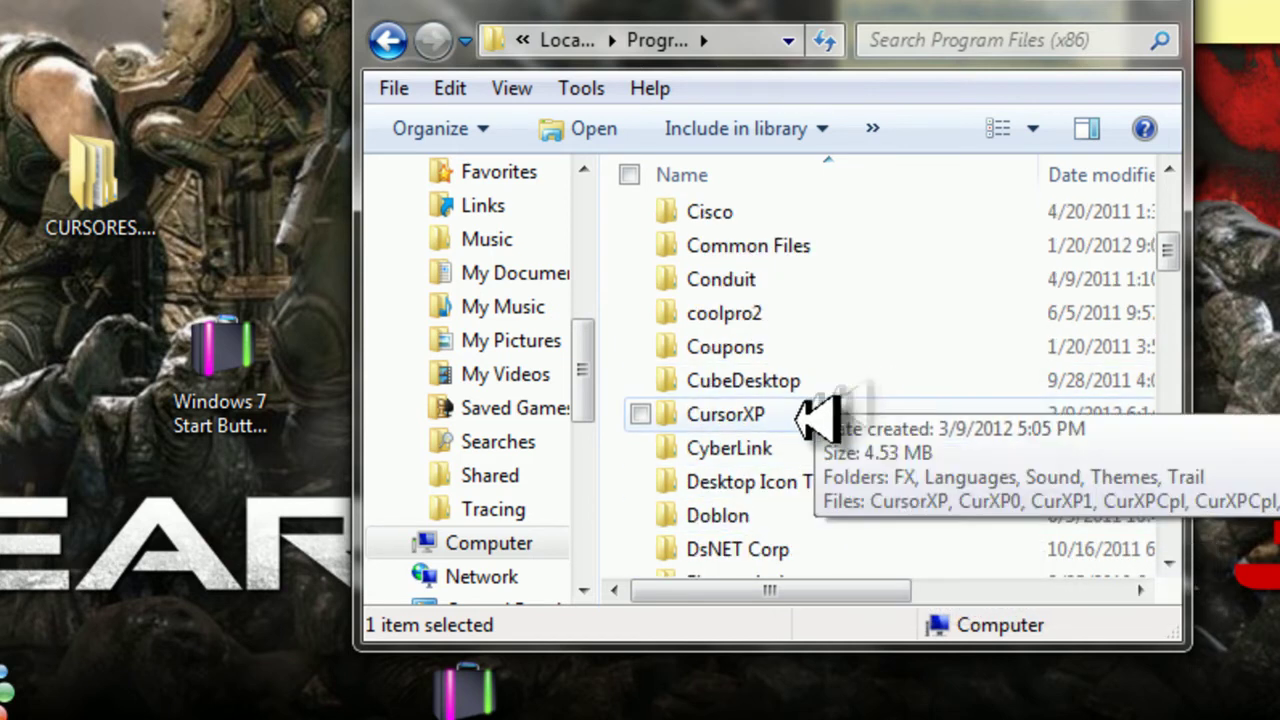
pyautogui.doubleClick(903, 412)
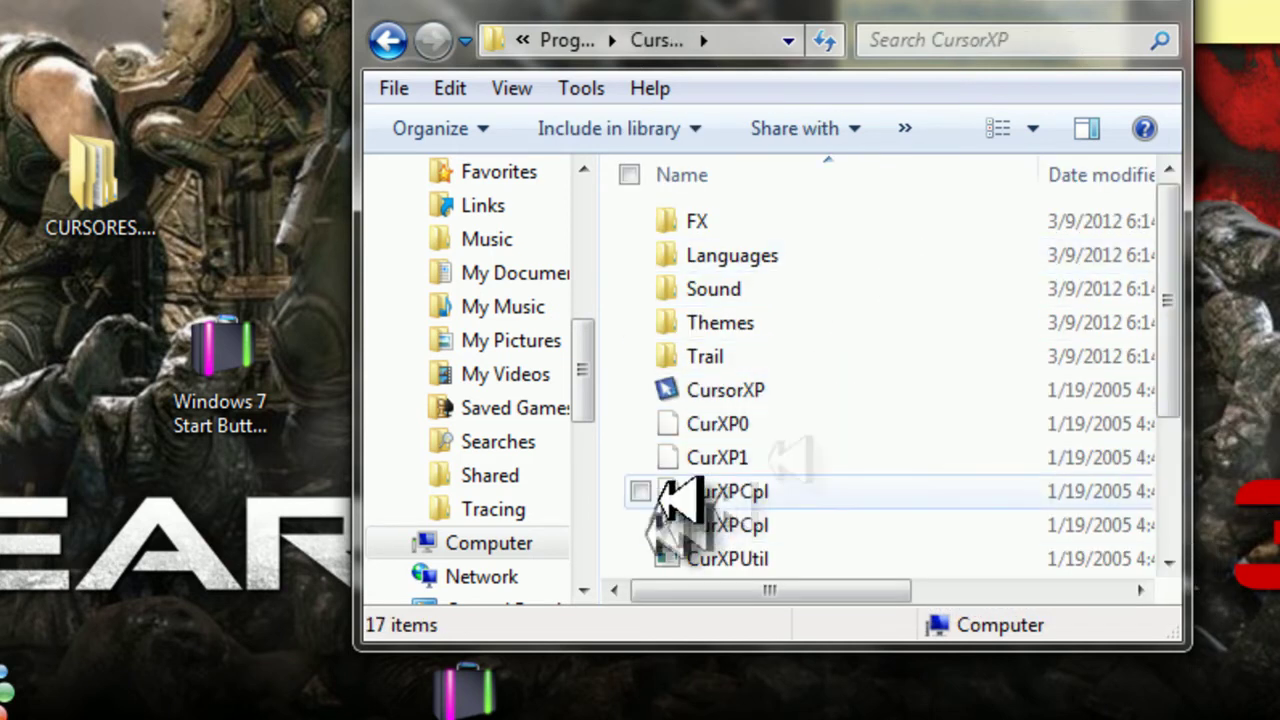
# Step: View the available actions for the CursorXP application file, dismiss them, and close the folder window
pyautogui.click(790, 400)
pyautogui.rightClick(790, 400)
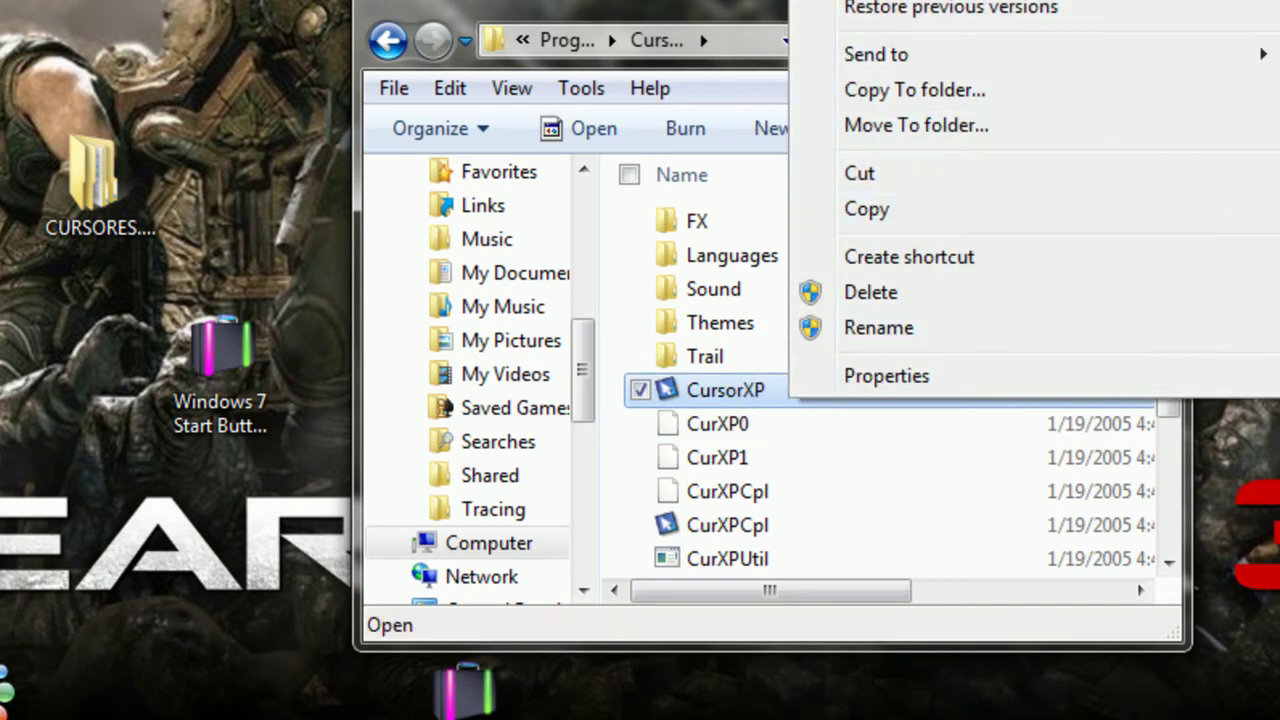
pyautogui.press('Escape')
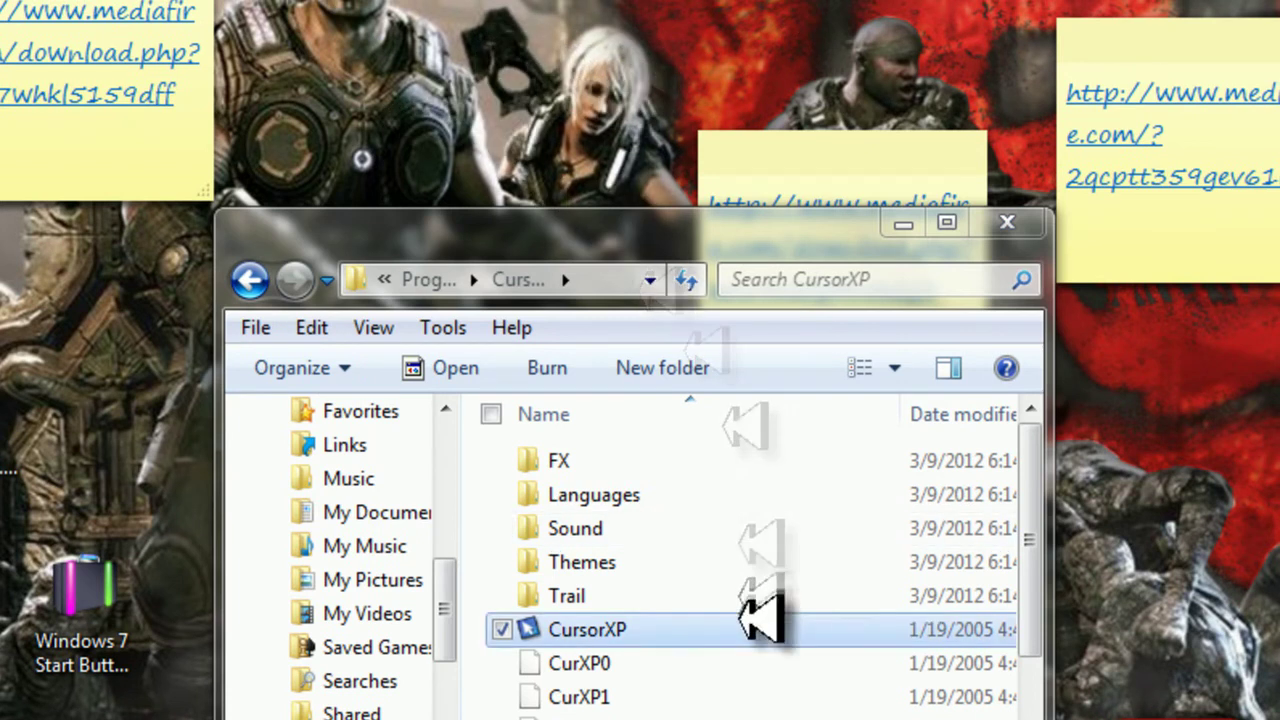
pyautogui.click(1008, 224)
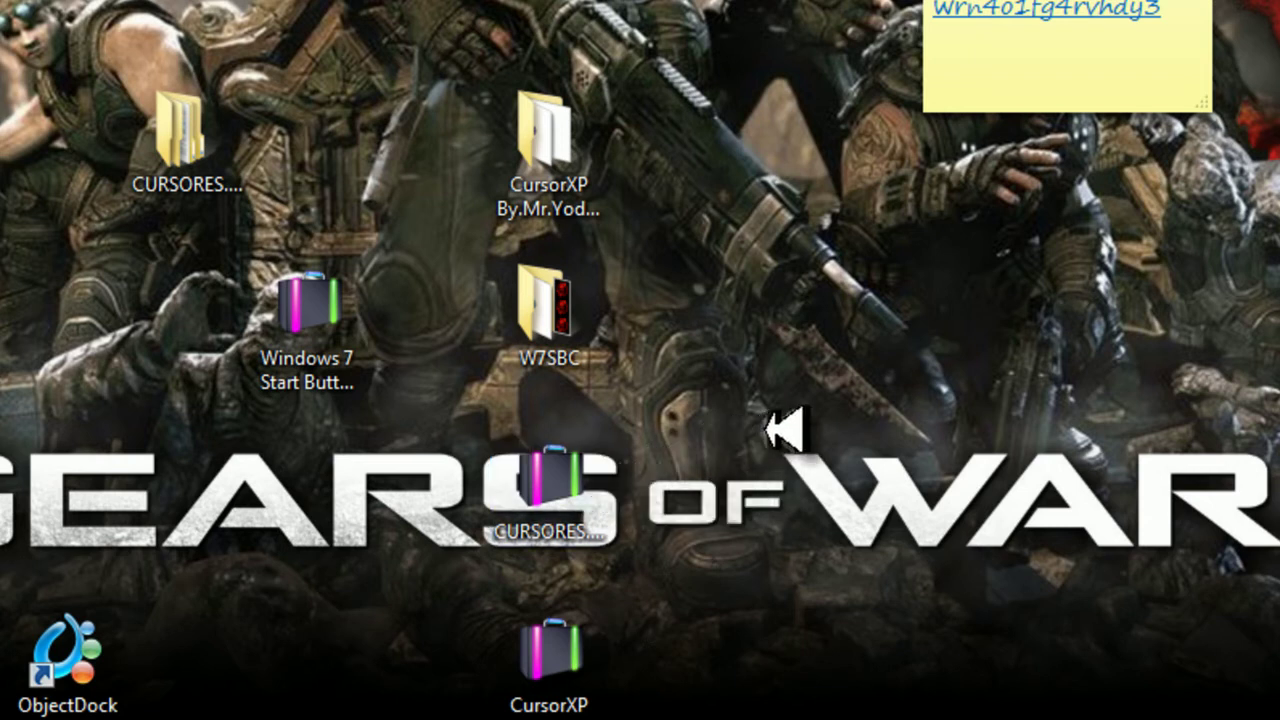
# Step: Open the extracted CURSORES folder on the desktop and go into its Blosh5000 cursor subfolder
pyautogui.click(535, 495)
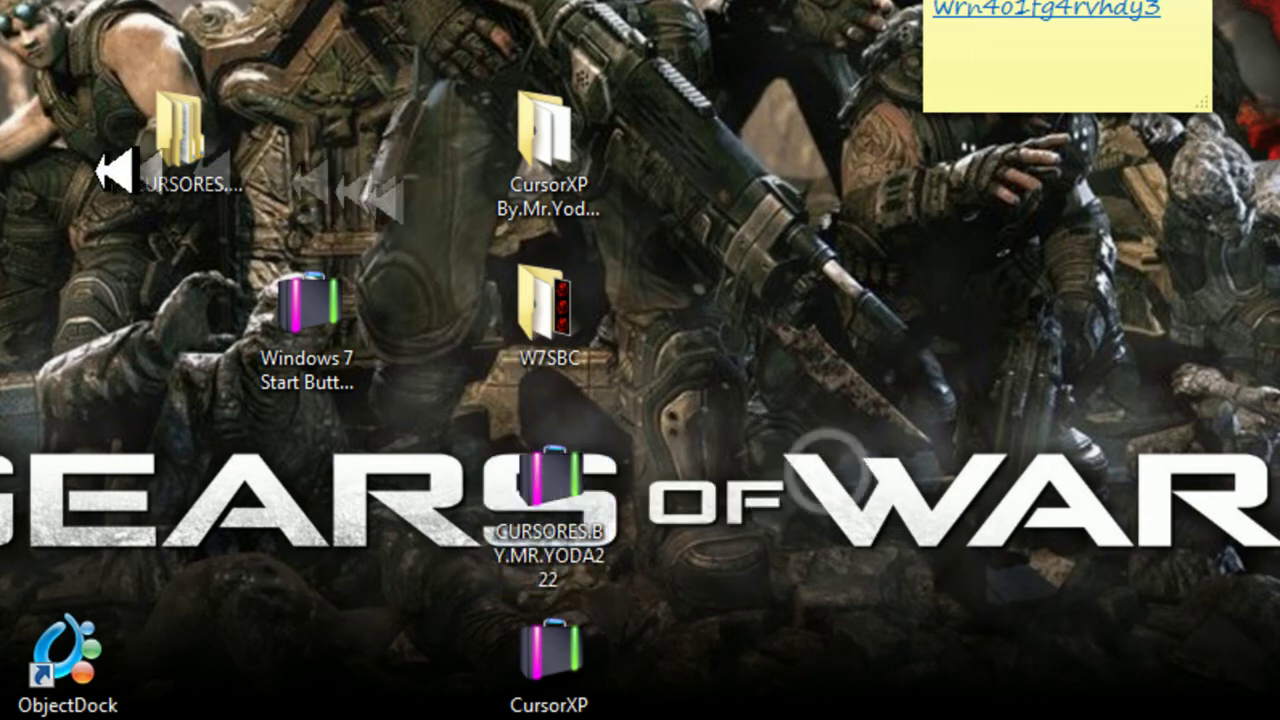
pyautogui.click(188, 155)
pyautogui.doubleClick(187, 155)
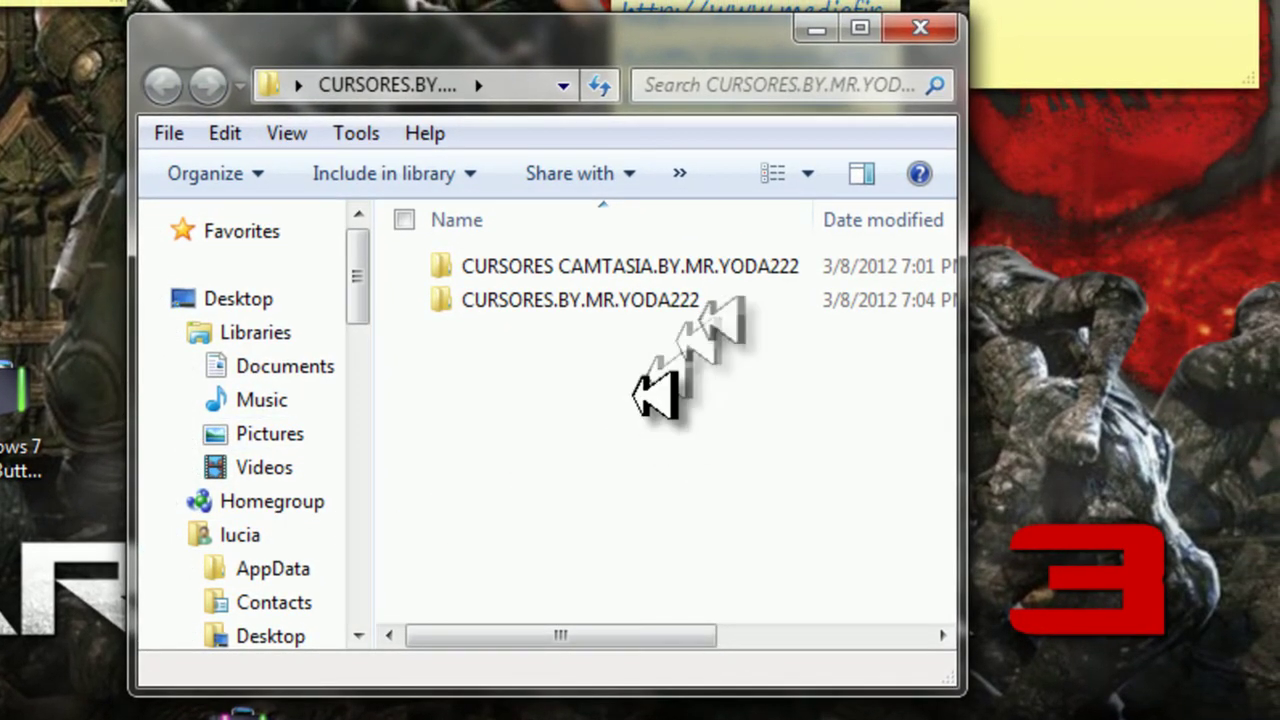
pyautogui.moveTo(631, 406); pyautogui.dragTo(606, 382)
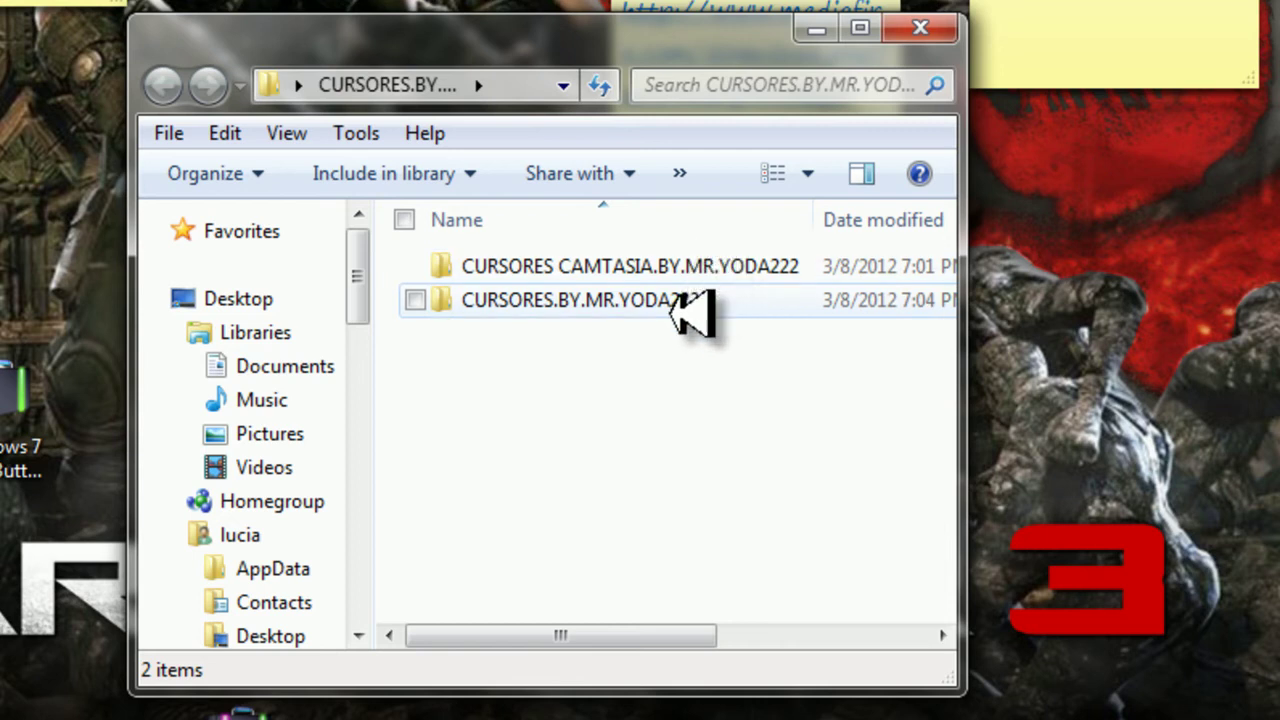
pyautogui.doubleClick(686, 268)
pyautogui.click(555, 268)
pyautogui.doubleClick(545, 268)
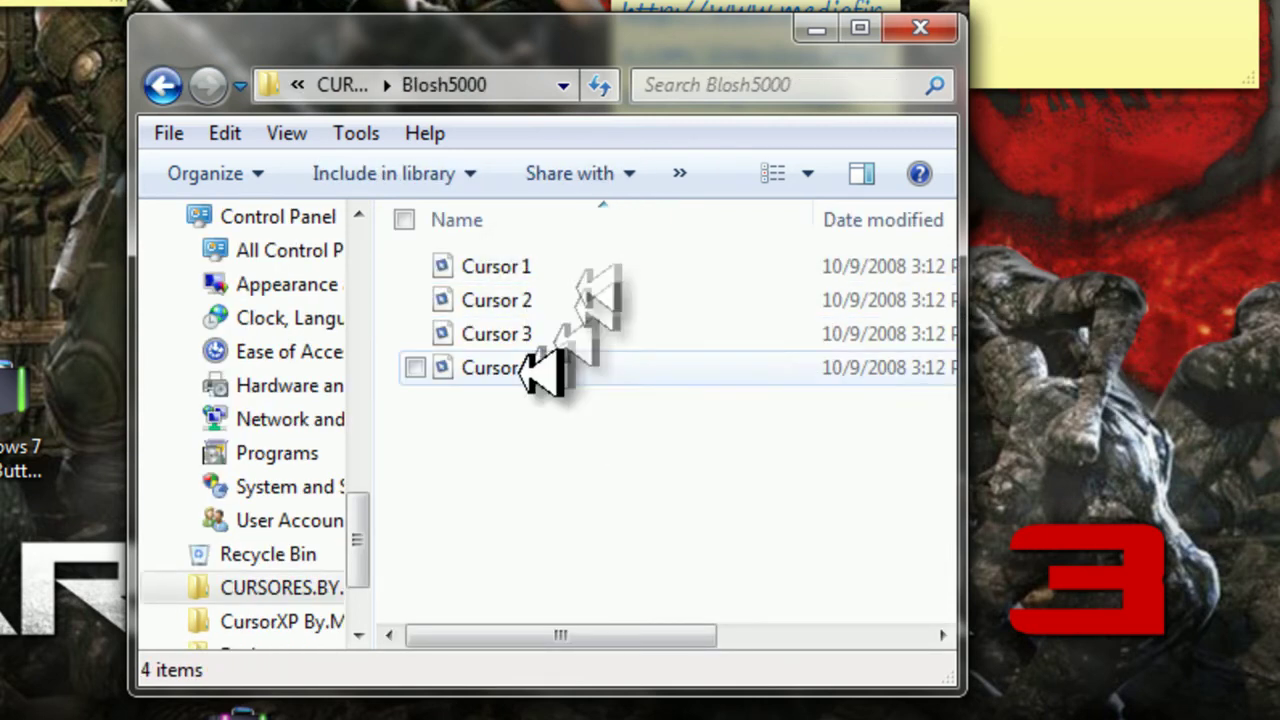
# Step: Go through the cursor files Cursor 1 to Cursor 4 in the Blosh5000 folder
pyautogui.click(495, 264)
pyautogui.click(510, 302)
pyautogui.click(543, 336)
pyautogui.click(543, 365)
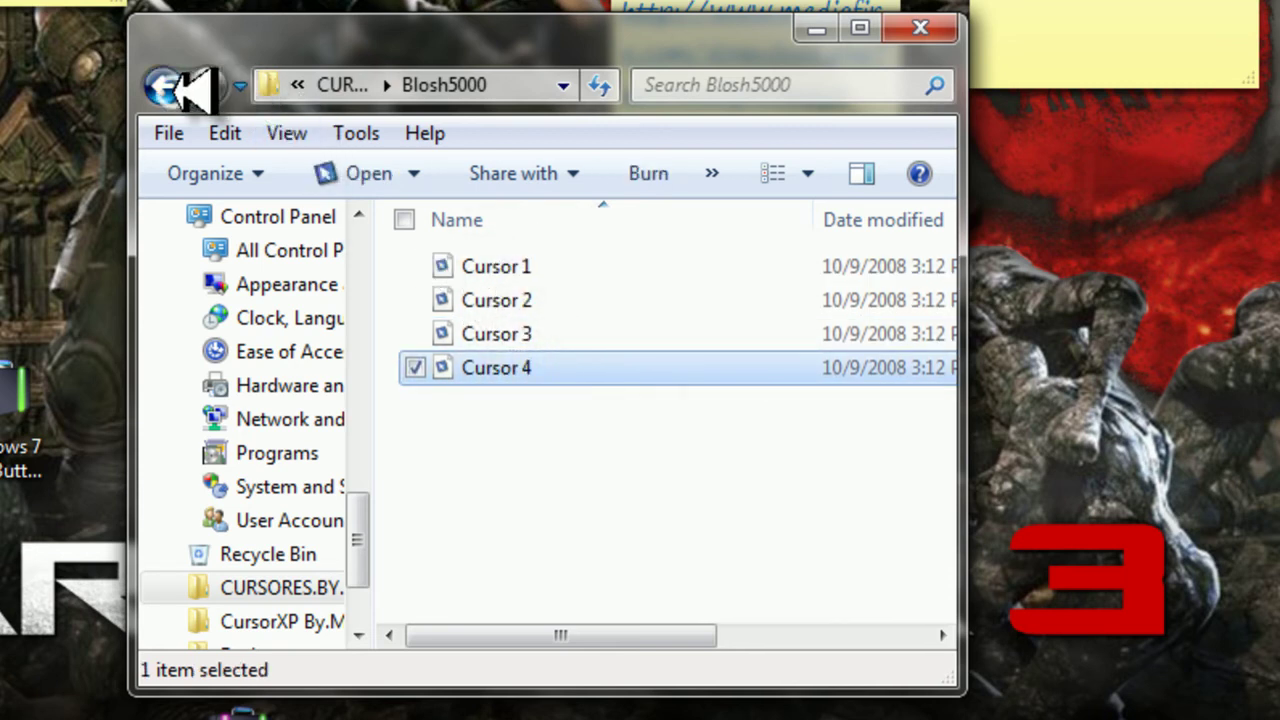
# Step: Go back to the cursor pack's main folder, open its CURSORES.BY.MR.YODA222 subfolder, and look inside Zurdos before returning
pyautogui.click(170, 87)
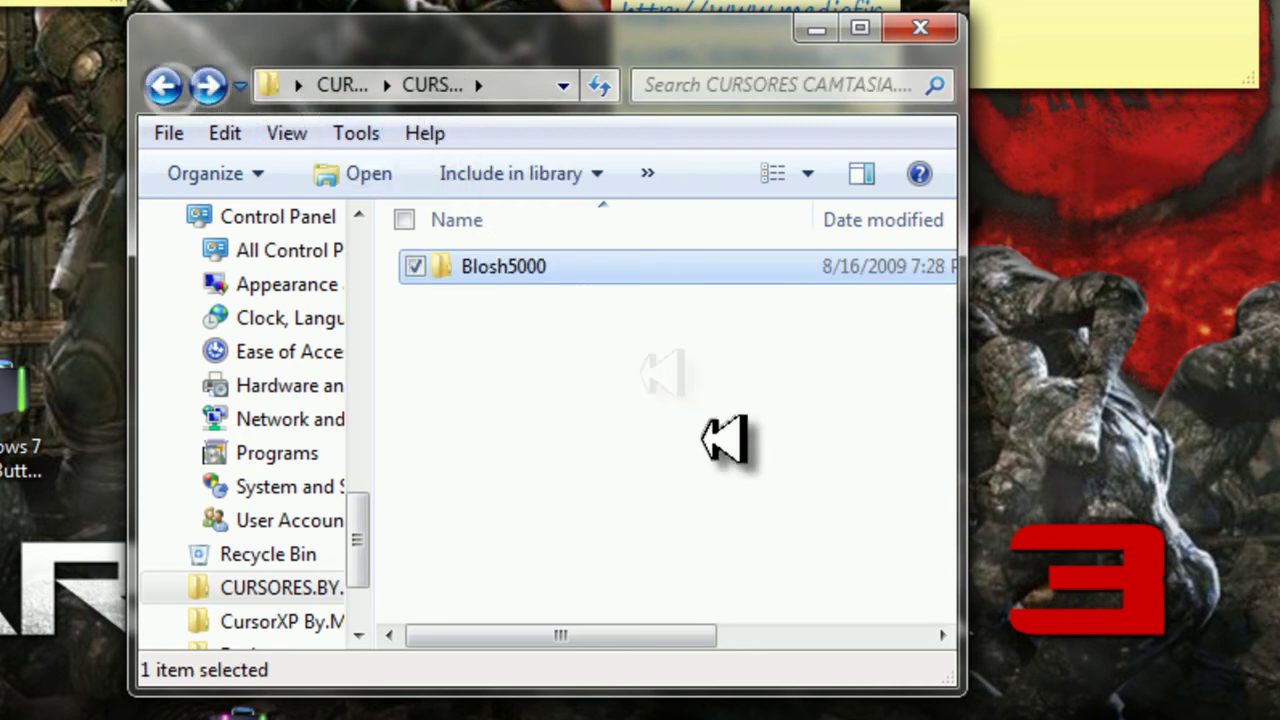
pyautogui.click(170, 88)
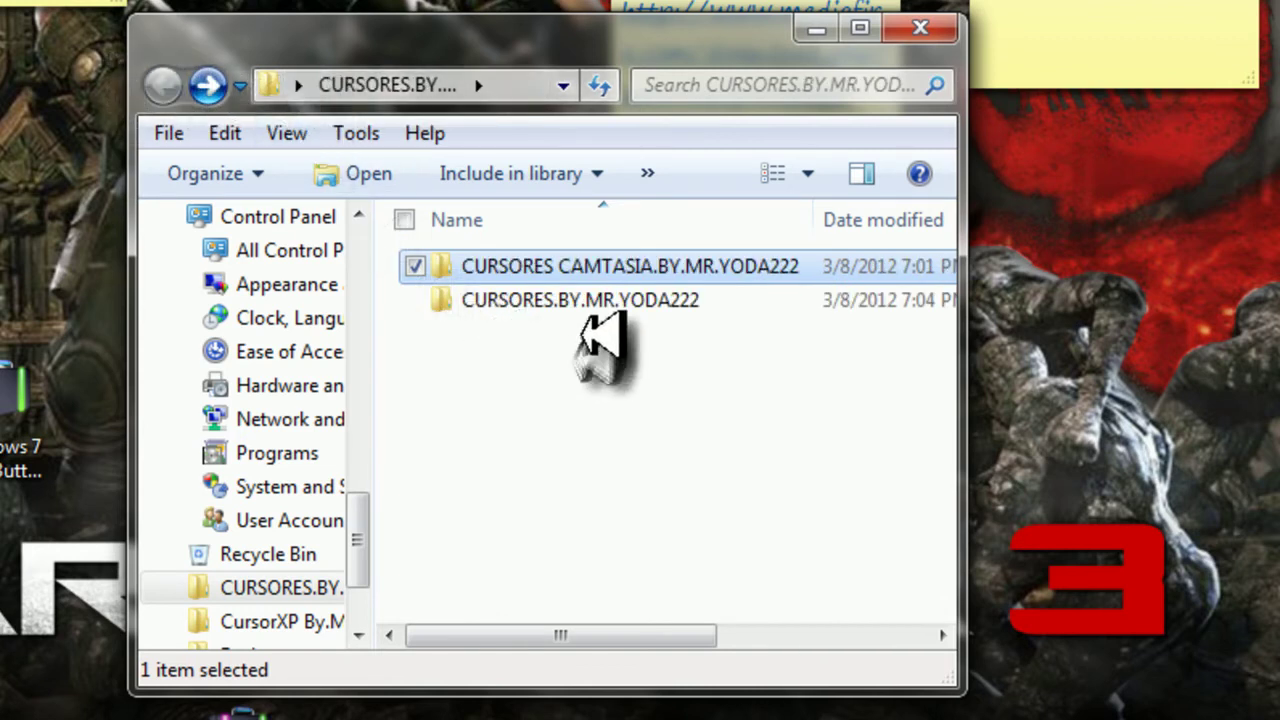
pyautogui.doubleClick(603, 302)
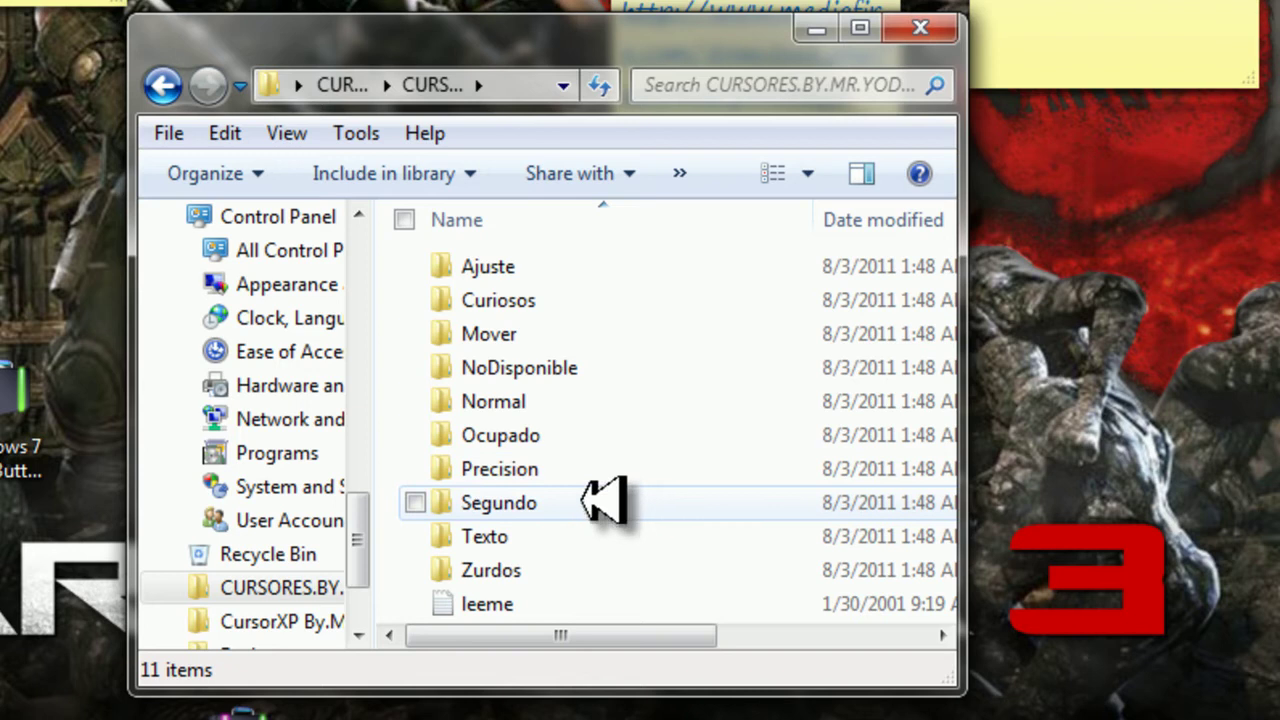
pyautogui.doubleClick(565, 572)
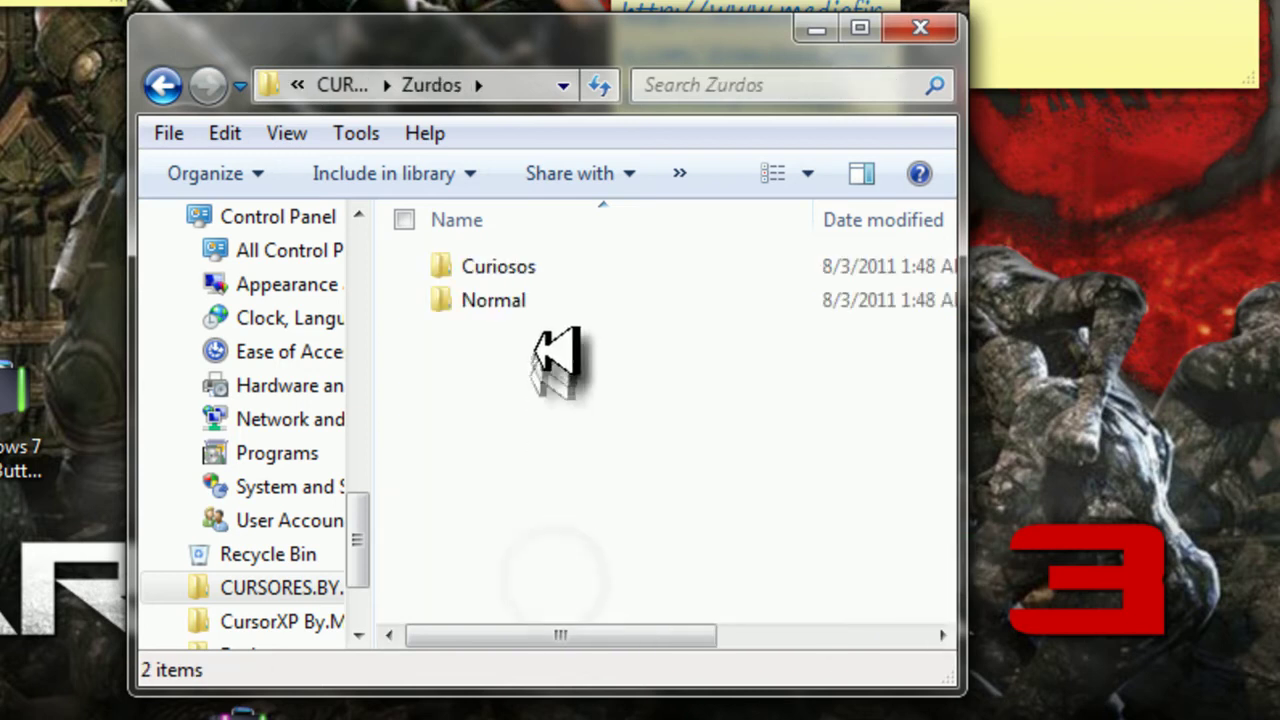
pyautogui.click(180, 88)
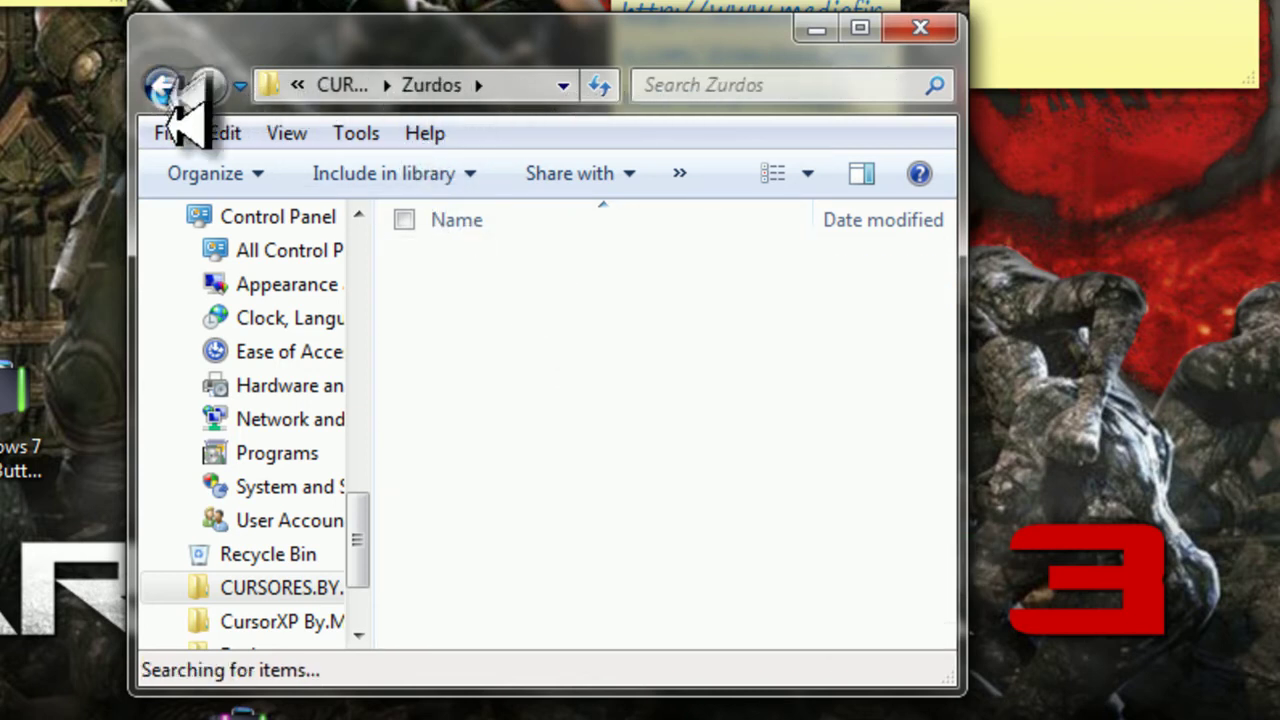
# Step: Read the leeme text file down to the Guía de Instalación entry, and close it along with the folder window
pyautogui.doubleClick(565, 603)
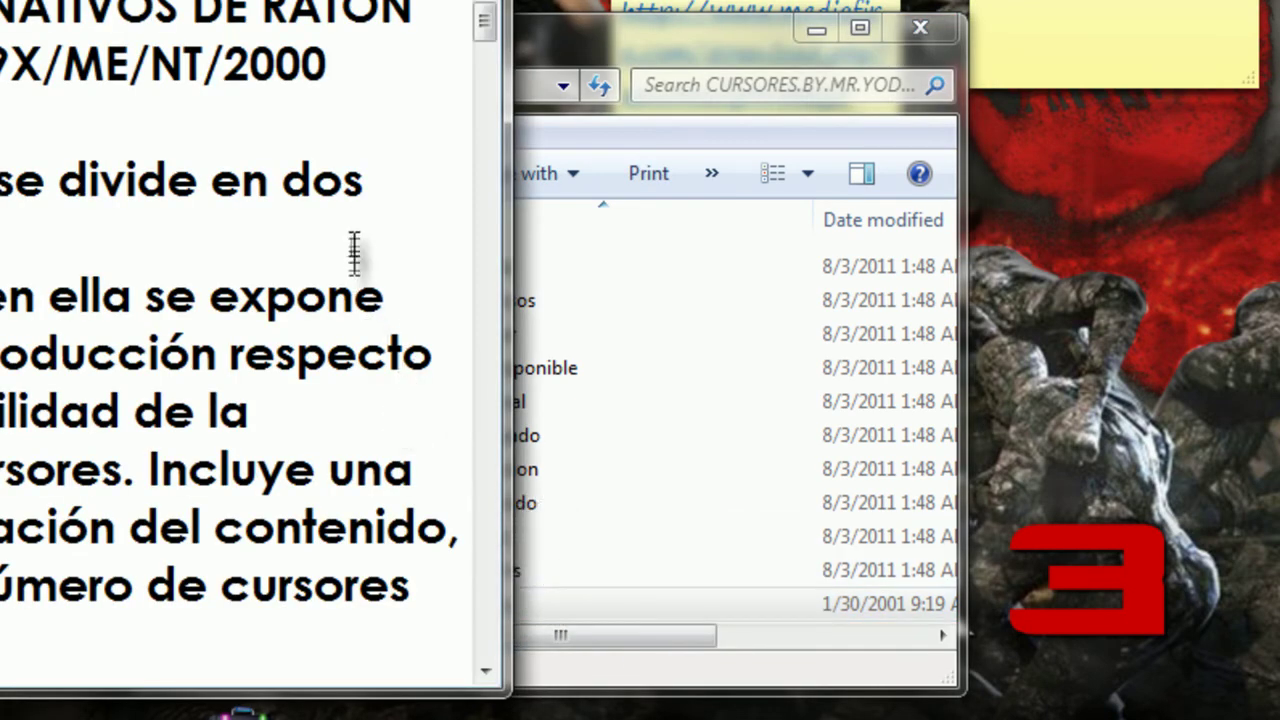
pyautogui.scroll(-2, 290, 276)
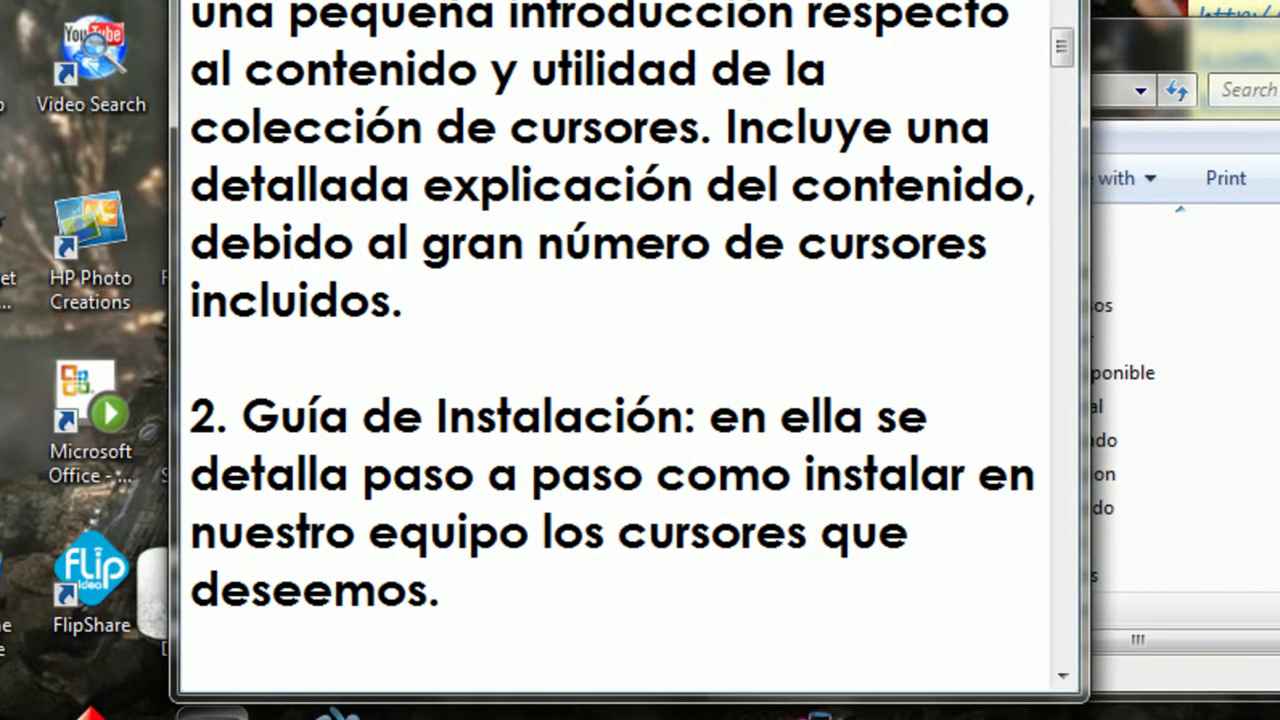
pyautogui.hotkey('alt', 'F4')
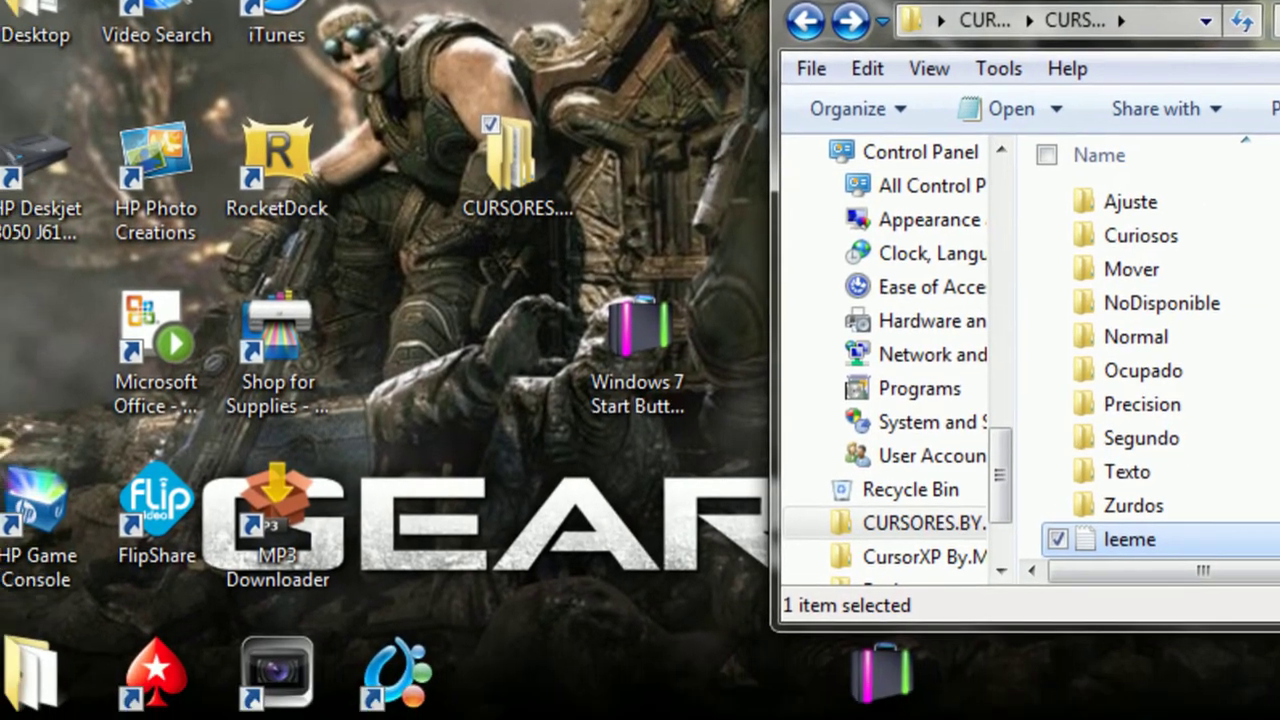
pyautogui.hotkey('alt', 'F4')
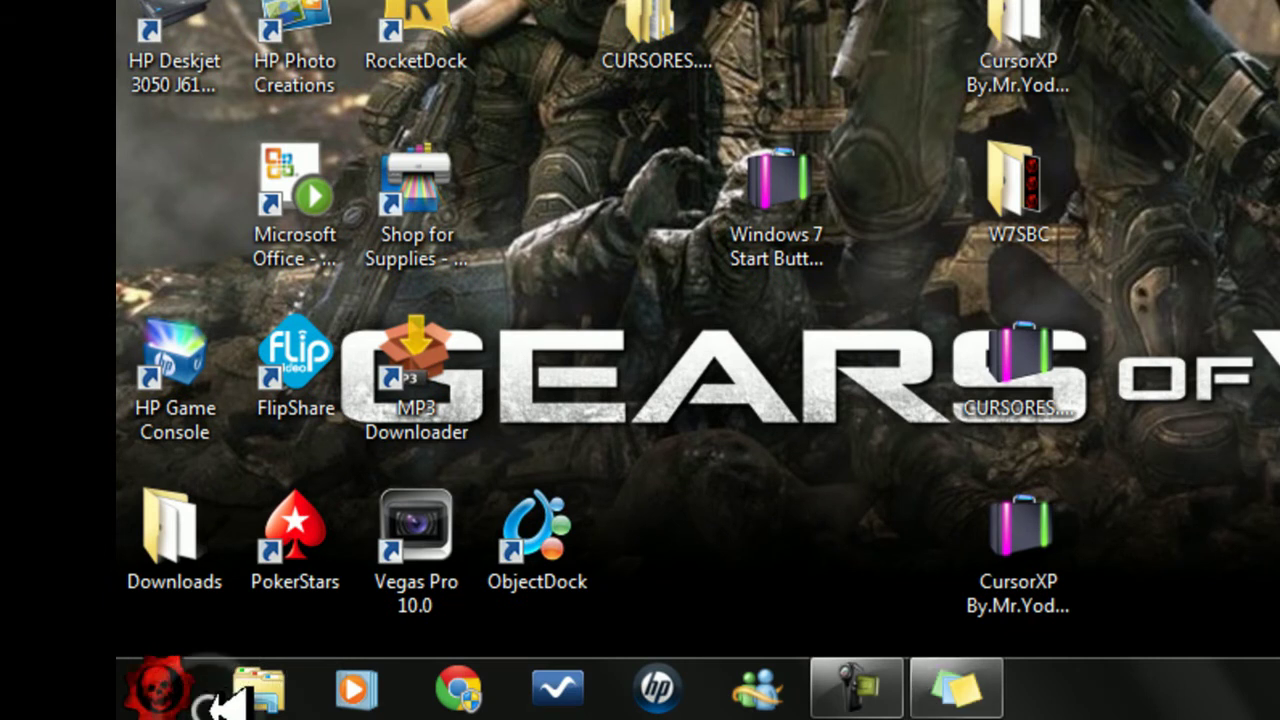
# Step: Open the Mouse settings from Control Panel and show the pointer options
pyautogui.click(160, 690)
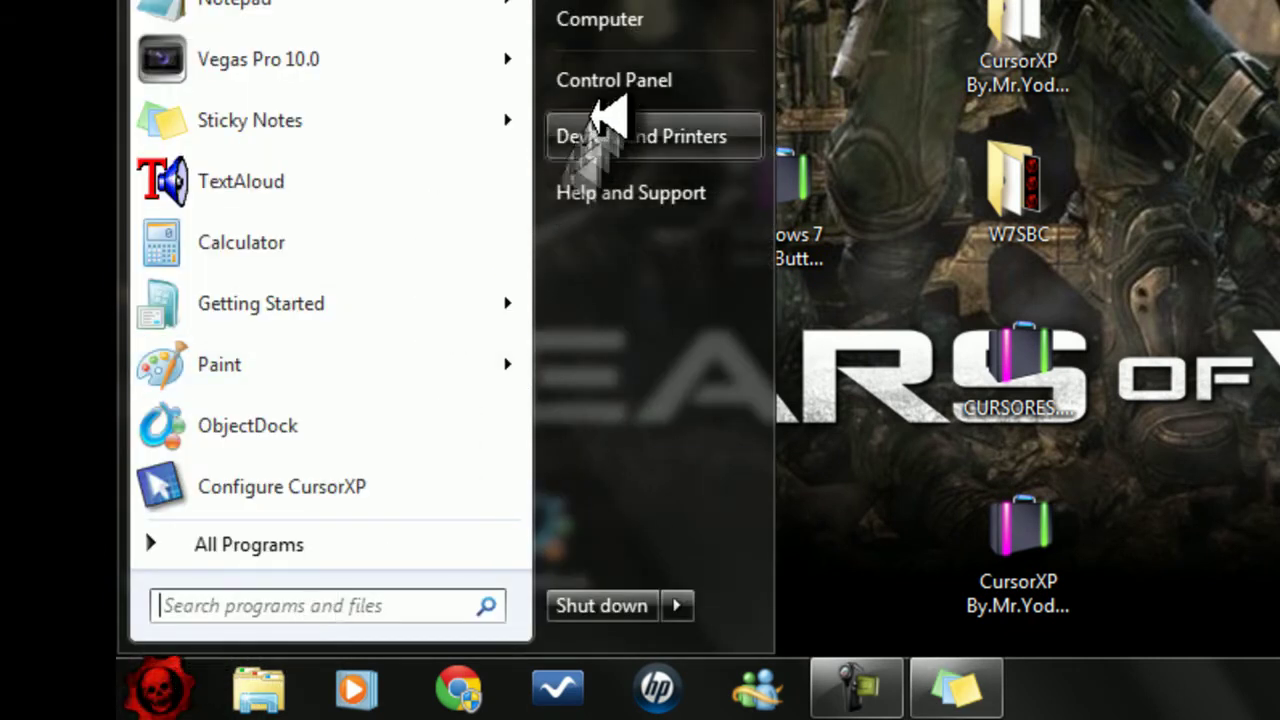
pyautogui.click(670, 78)
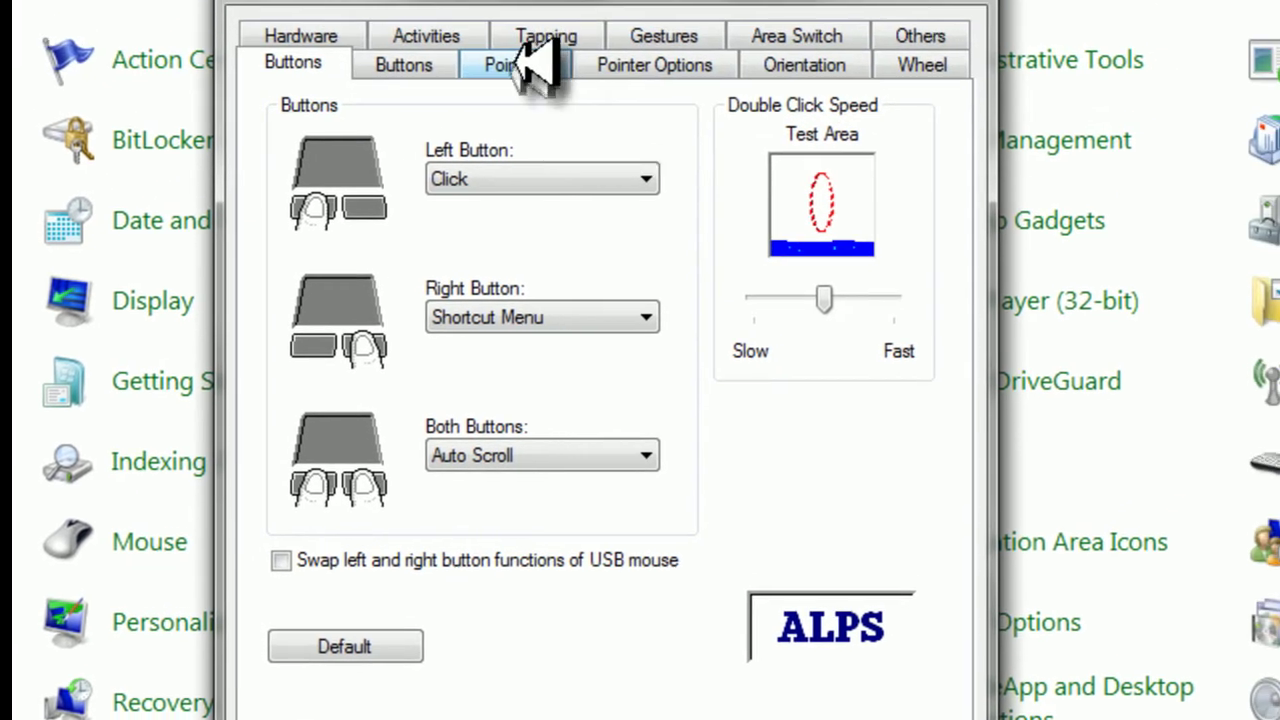
pyautogui.click(520, 63)
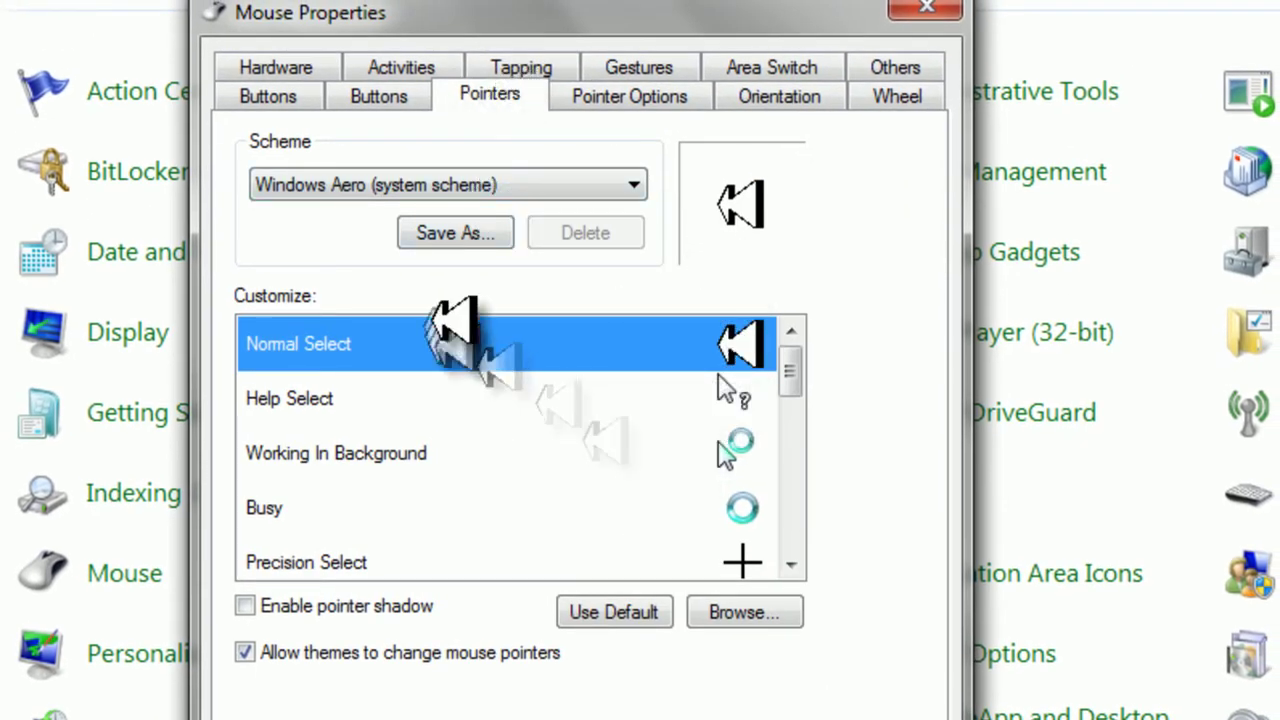
# Step: Browse for a Normal Select cursor in Desktop > CURSORES.BY.MR.YODA222 > CURSORES CAMTASIA.BY.MR.YODA222 > Blosh5000
pyautogui.click(748, 614)
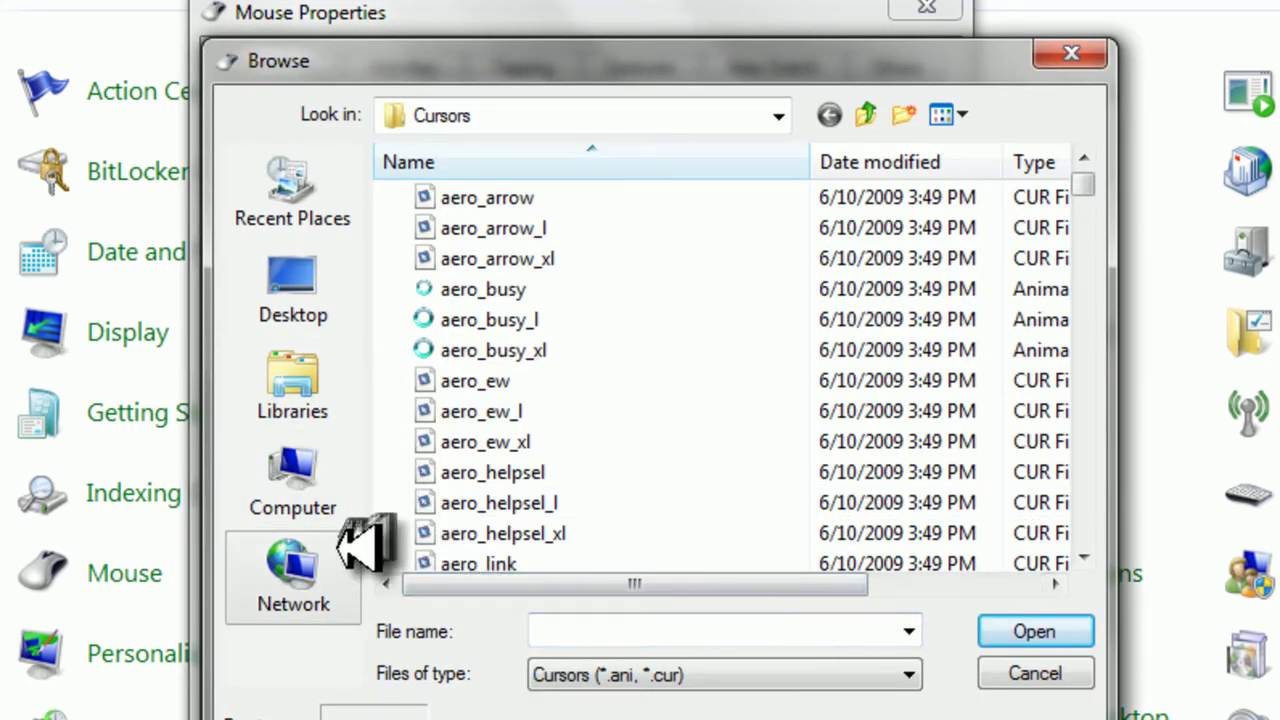
pyautogui.click(345, 290)
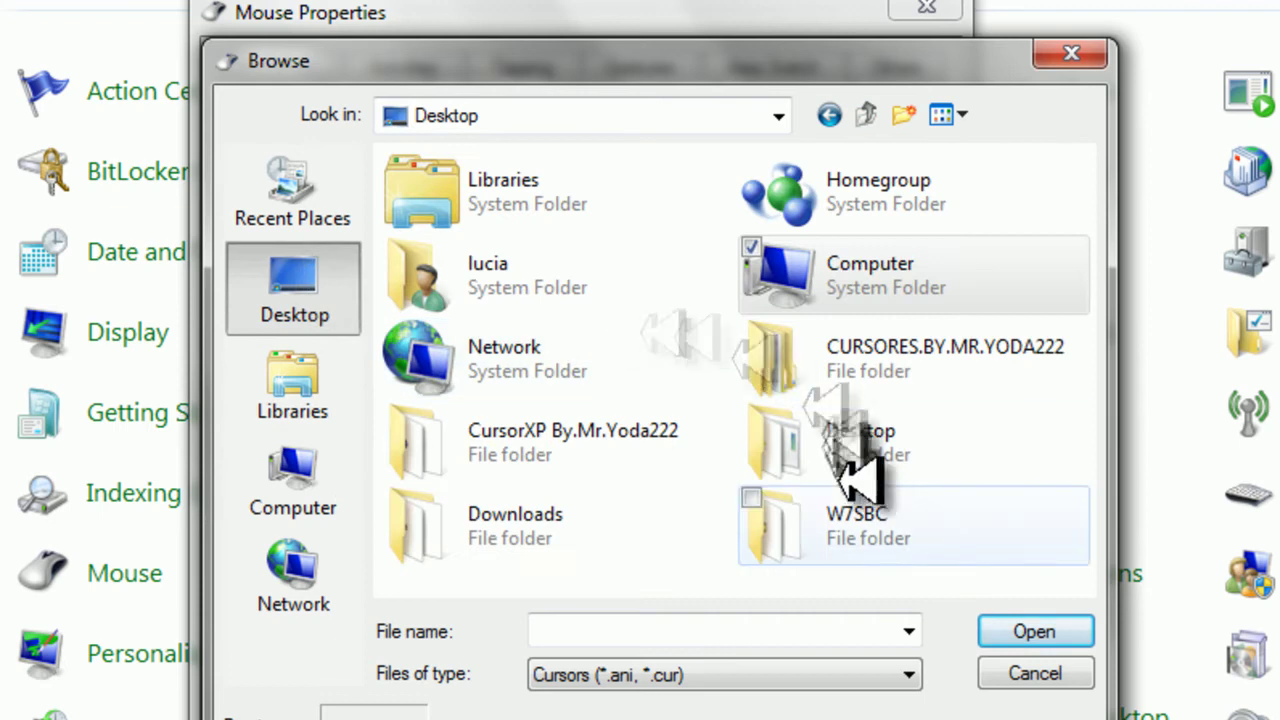
pyautogui.doubleClick(985, 360)
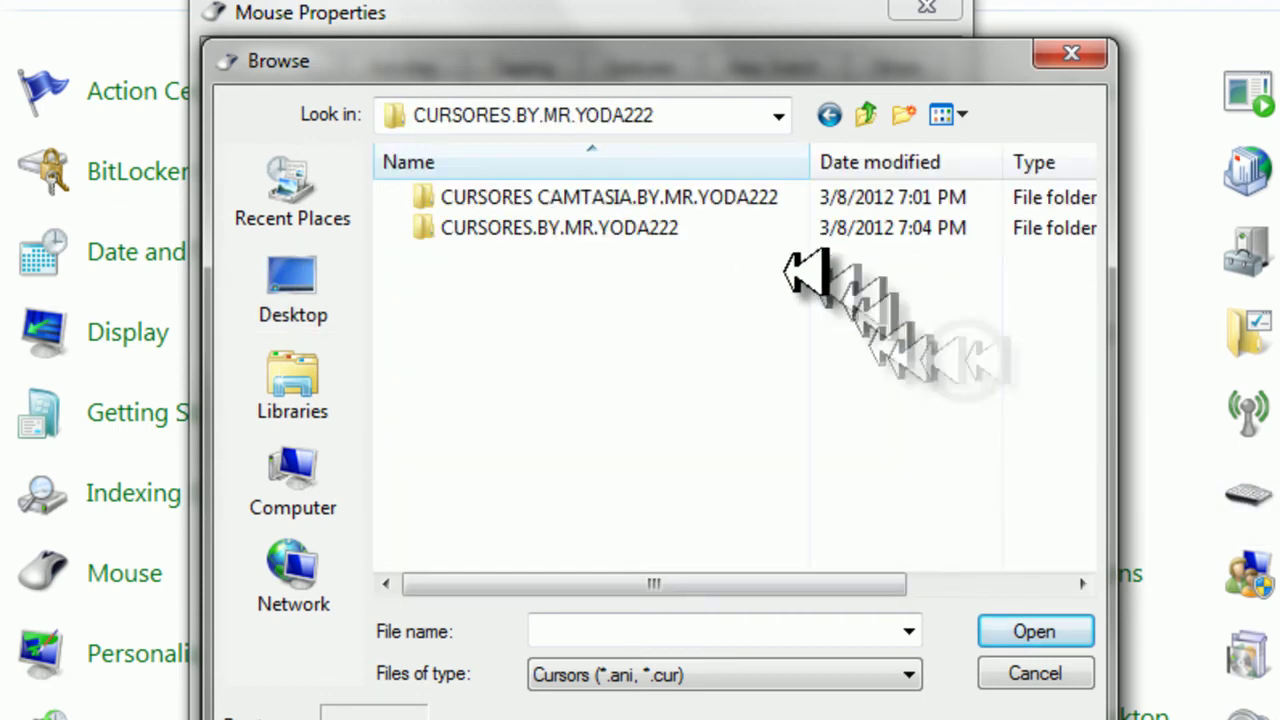
pyautogui.click(738, 222)
pyautogui.doubleClick(770, 195)
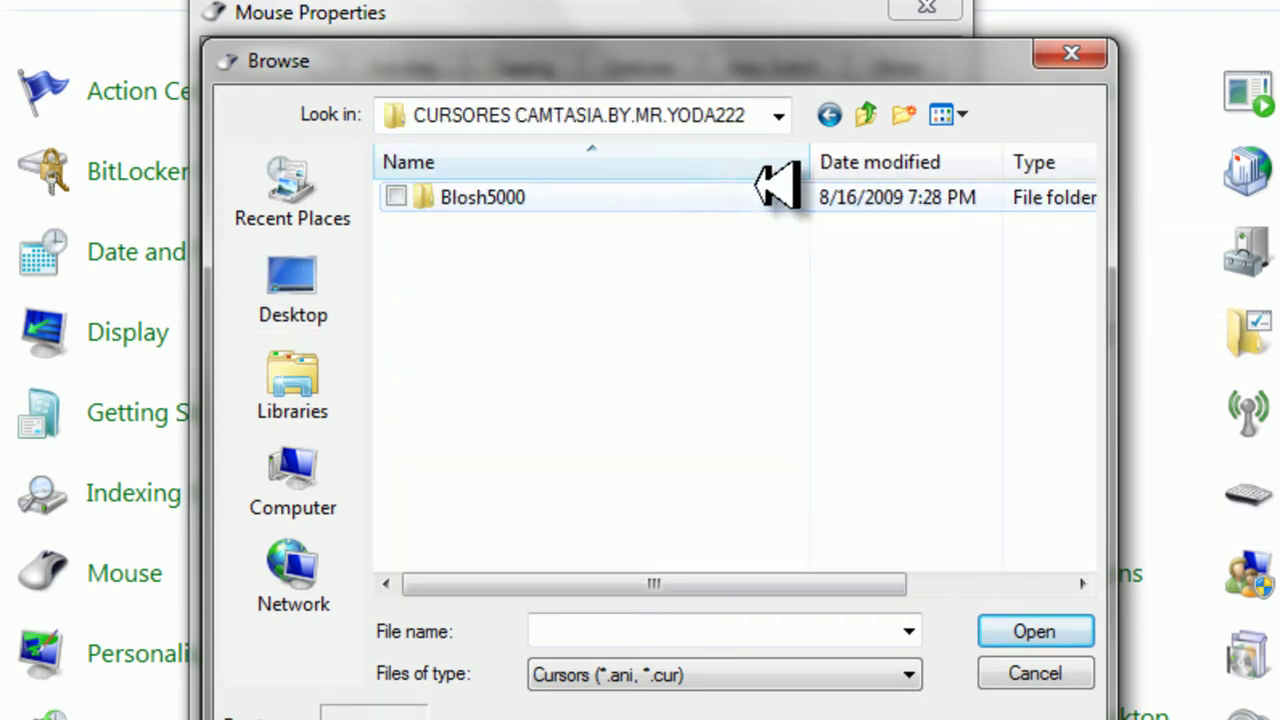
pyautogui.doubleClick(629, 190)
# Step: Preview the cursor files from Cursor 1 to Cursor 4 in the Blosh5000 folder
pyautogui.click(629, 197)
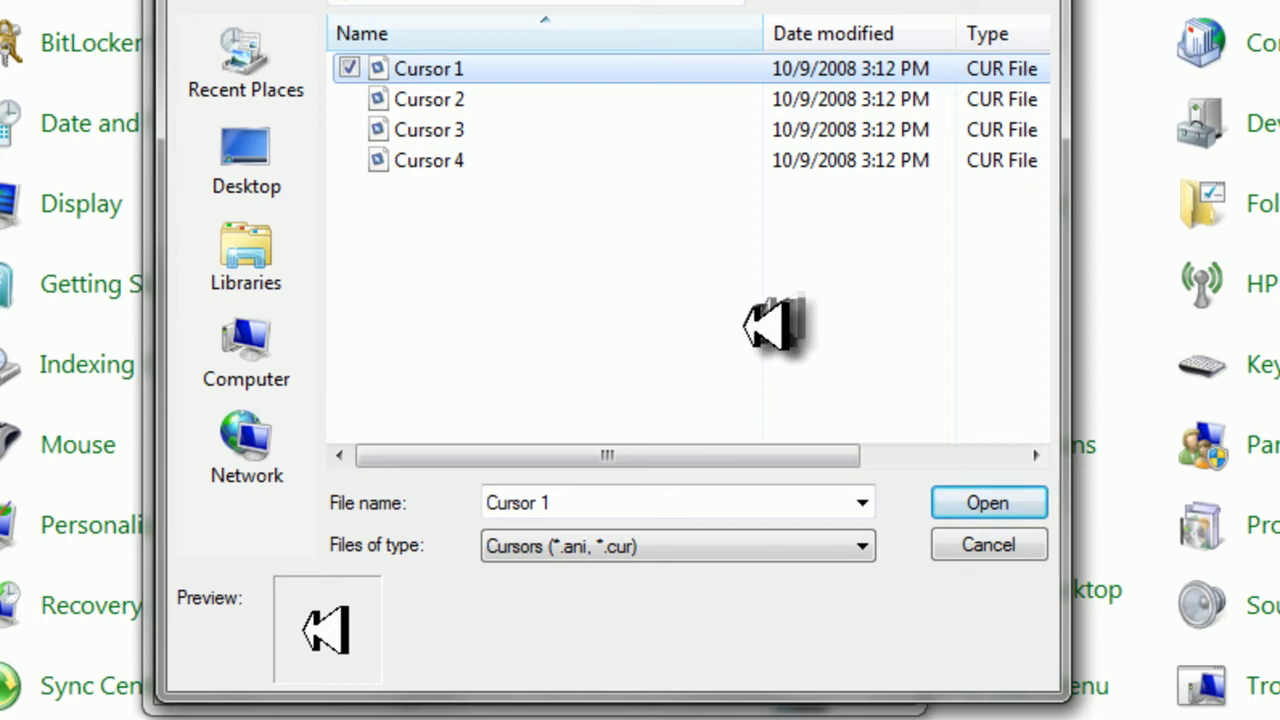
pyautogui.press('Down')
pyautogui.press('Down')
pyautogui.press('Down')
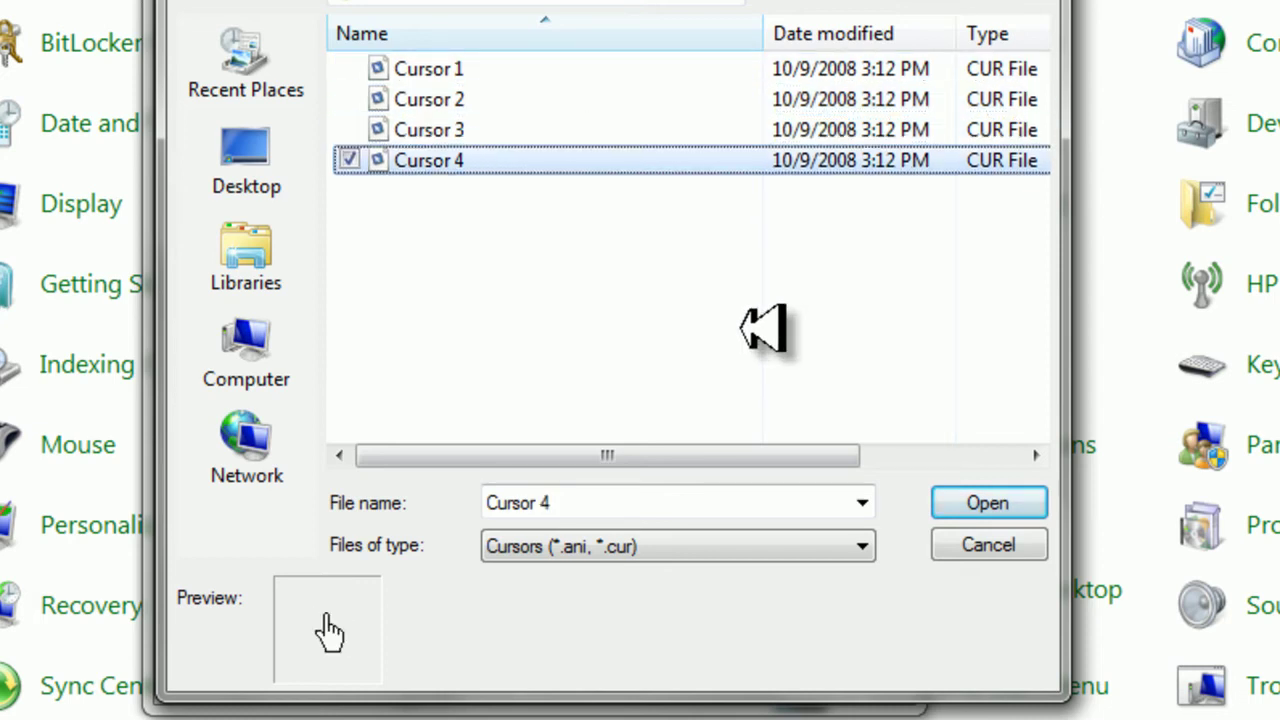
# Step: Leave Blosh5000 and open the Curiosos folder inside Zurdos in the CURSORES.BY.MR.YODA222 pack
pyautogui.click(805, 3)
pyautogui.click(785, 6)
pyautogui.doubleClick(650, 104)
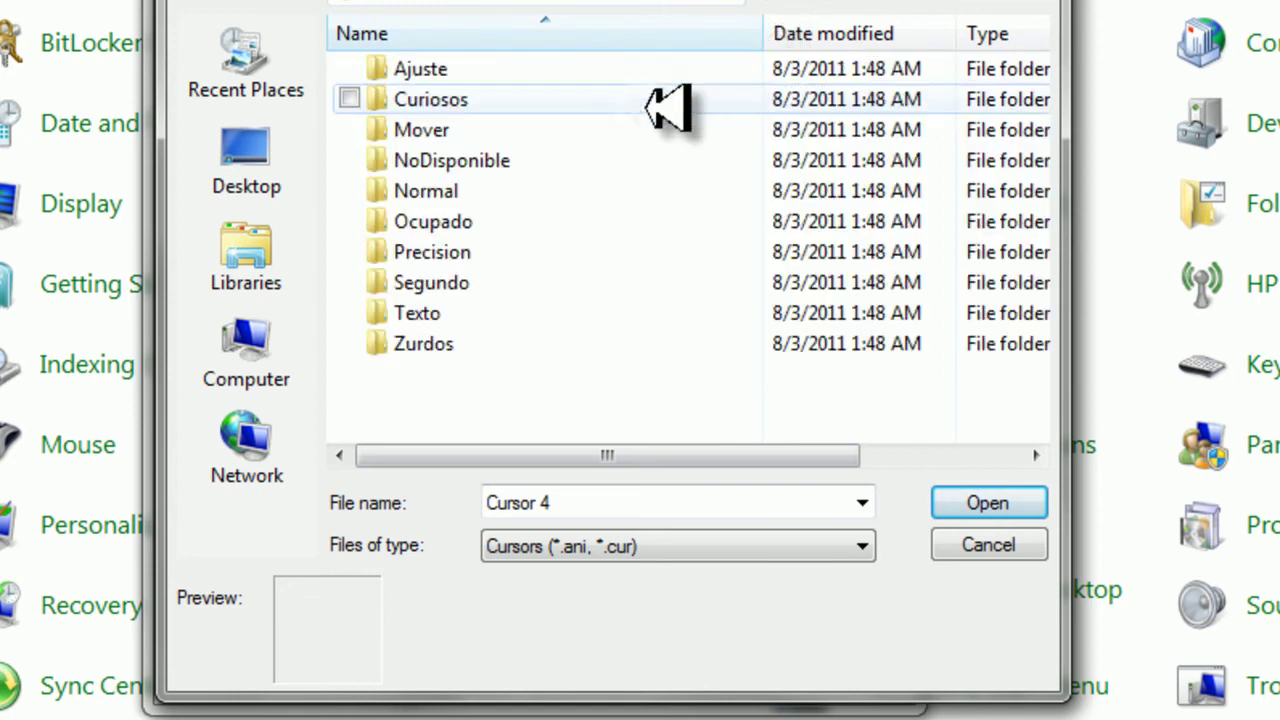
pyautogui.doubleClick(492, 338)
pyautogui.click(494, 72)
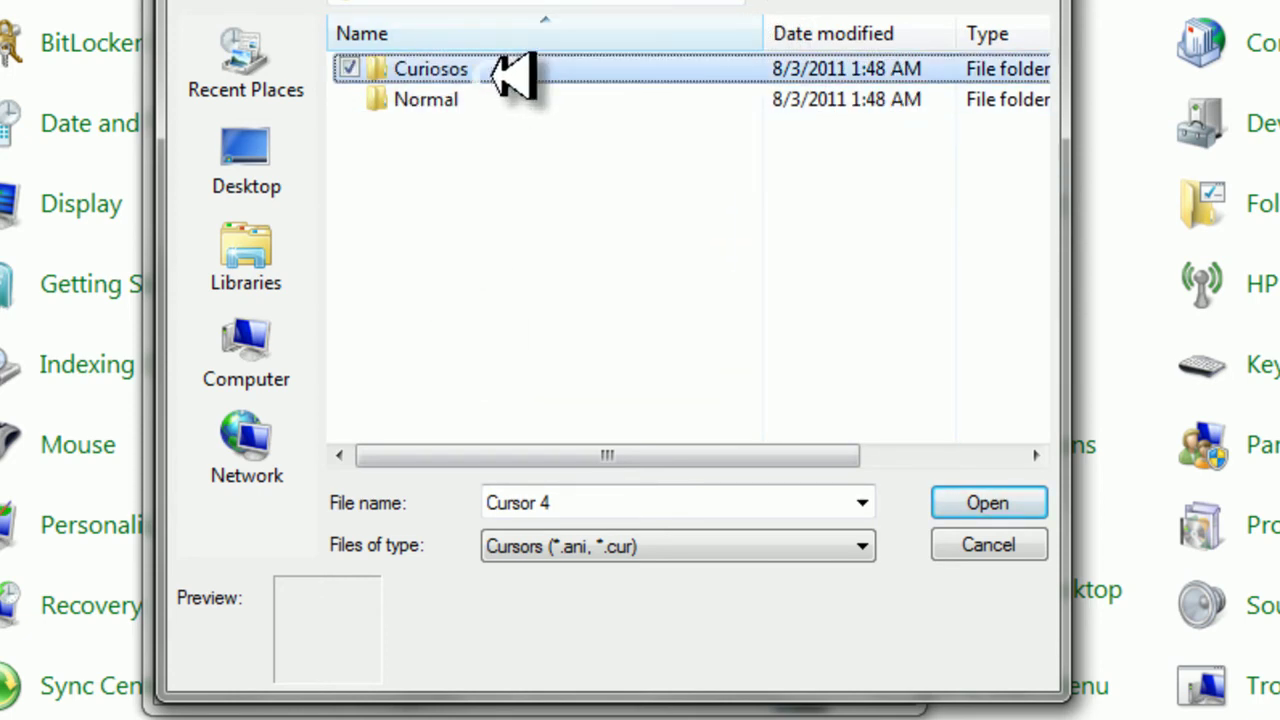
pyautogui.doubleClick(494, 72)
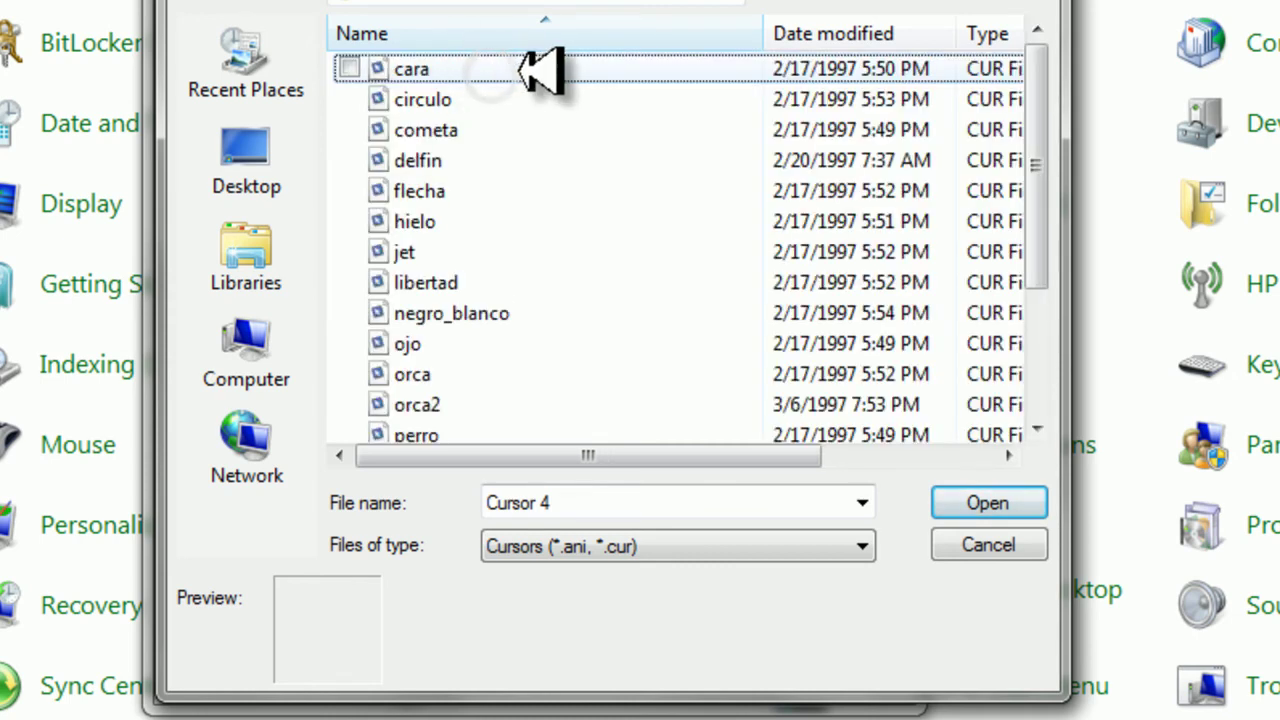
# Step: Preview the left-handed cursors from cara to hielo in the Zurdos Curiosos folder
pyautogui.press('Down')
pyautogui.press('Down')
pyautogui.press('Down')
pyautogui.press('Down')
pyautogui.press('Down')
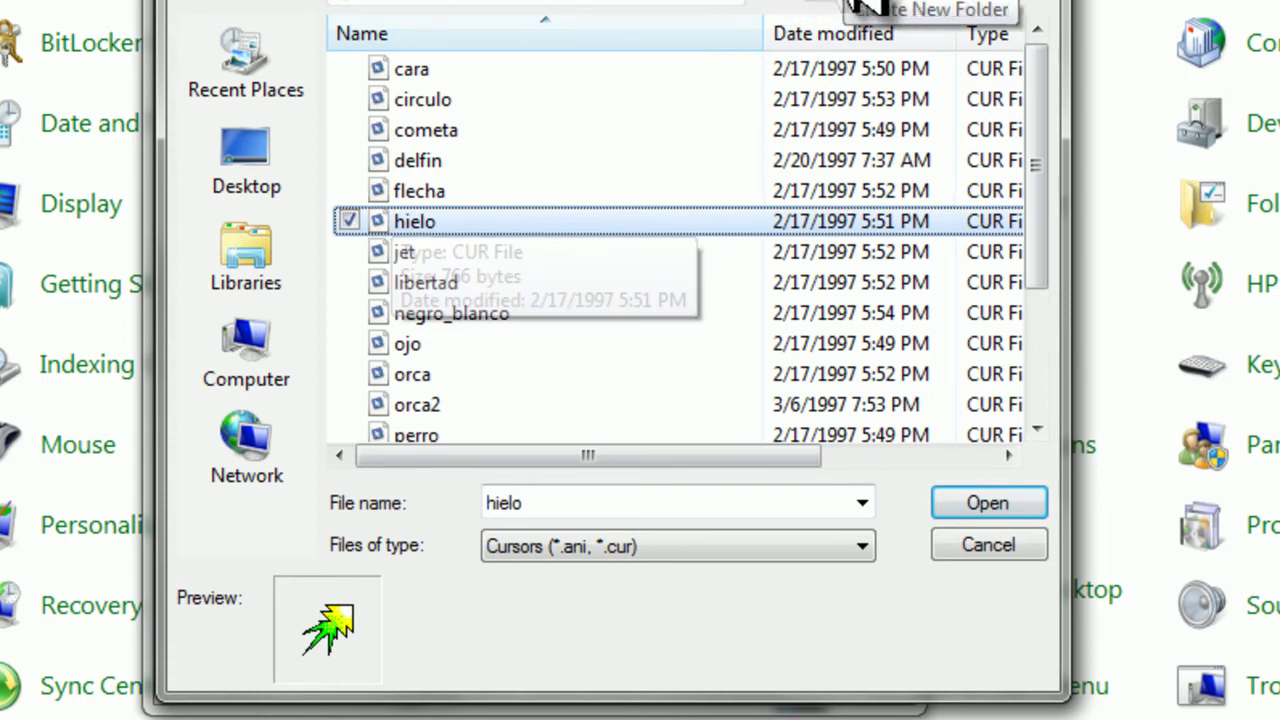
# Step: Open the pack's main Curiosos folder and preview its cursors from Aeroplano to hielo
pyautogui.click(803, 3)
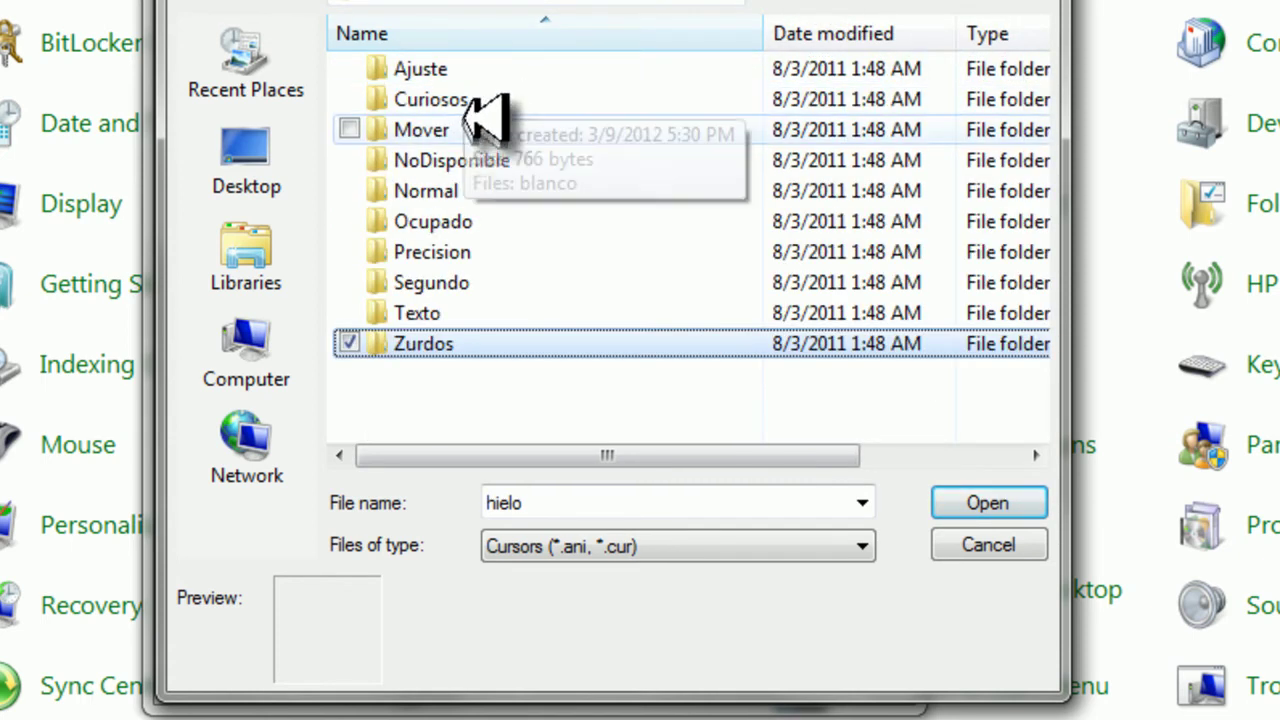
pyautogui.doubleClick(565, 106)
pyautogui.click(568, 106)
pyautogui.press('Up')
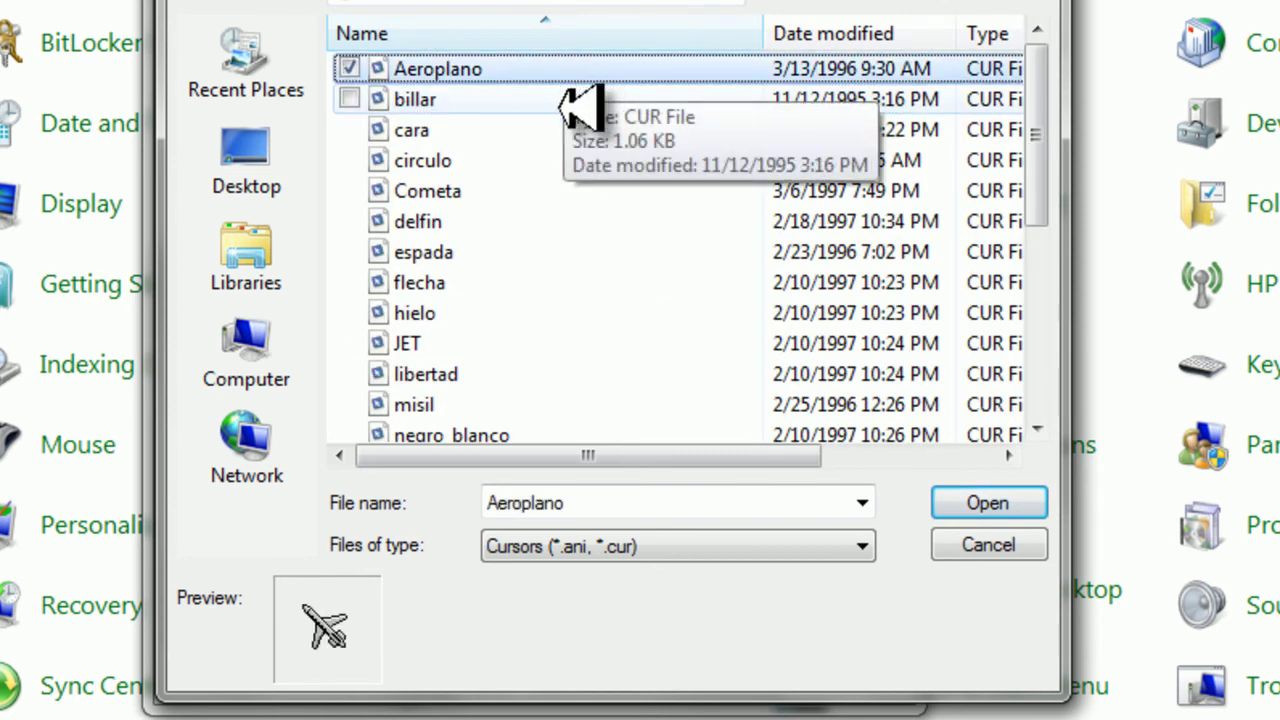
pyautogui.press('Down')
pyautogui.press('Down')
pyautogui.press('Down')
pyautogui.press('Down')
pyautogui.press('Down')
pyautogui.press('Down')
pyautogui.press('Down')
pyautogui.press('Down')
pyautogui.press('Up')
pyautogui.press('Up')
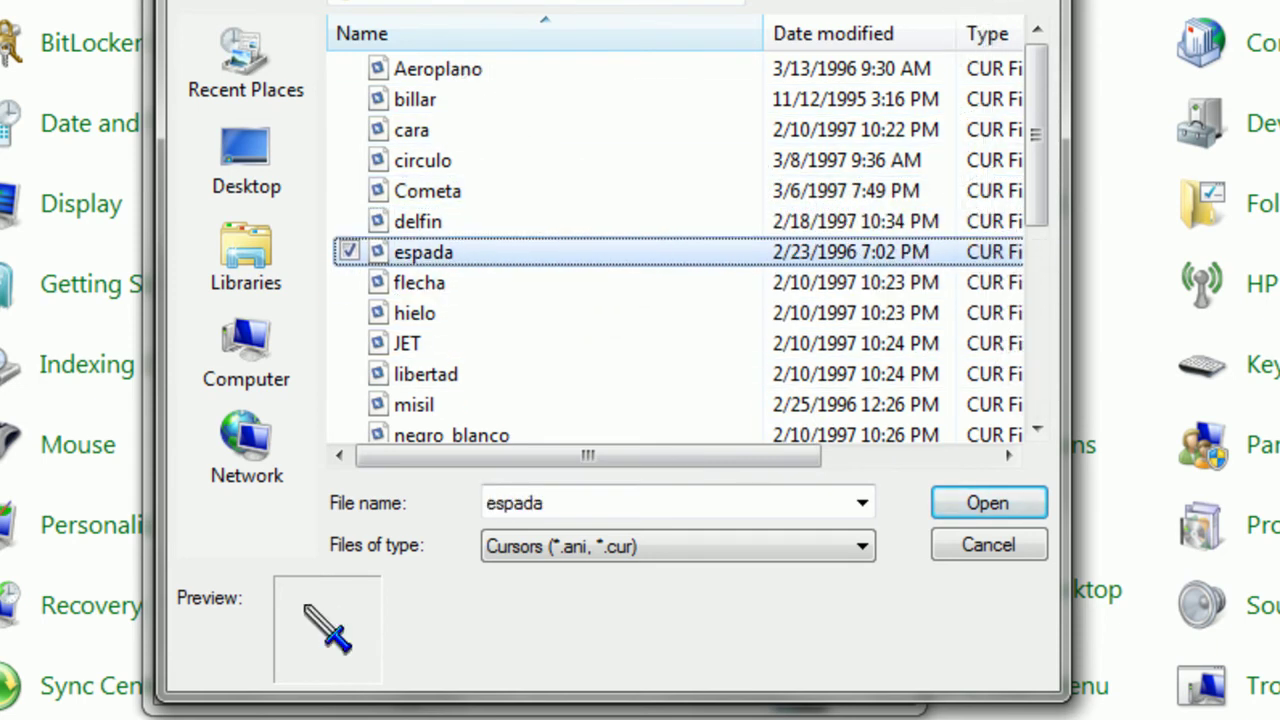
# Step: Return to the Aeroplano cursor and try to assign it to Normal Select
pyautogui.press('Up')
pyautogui.press('Up')
pyautogui.press('Up')
pyautogui.press('Up')
pyautogui.press('Up')
pyautogui.press('Up')
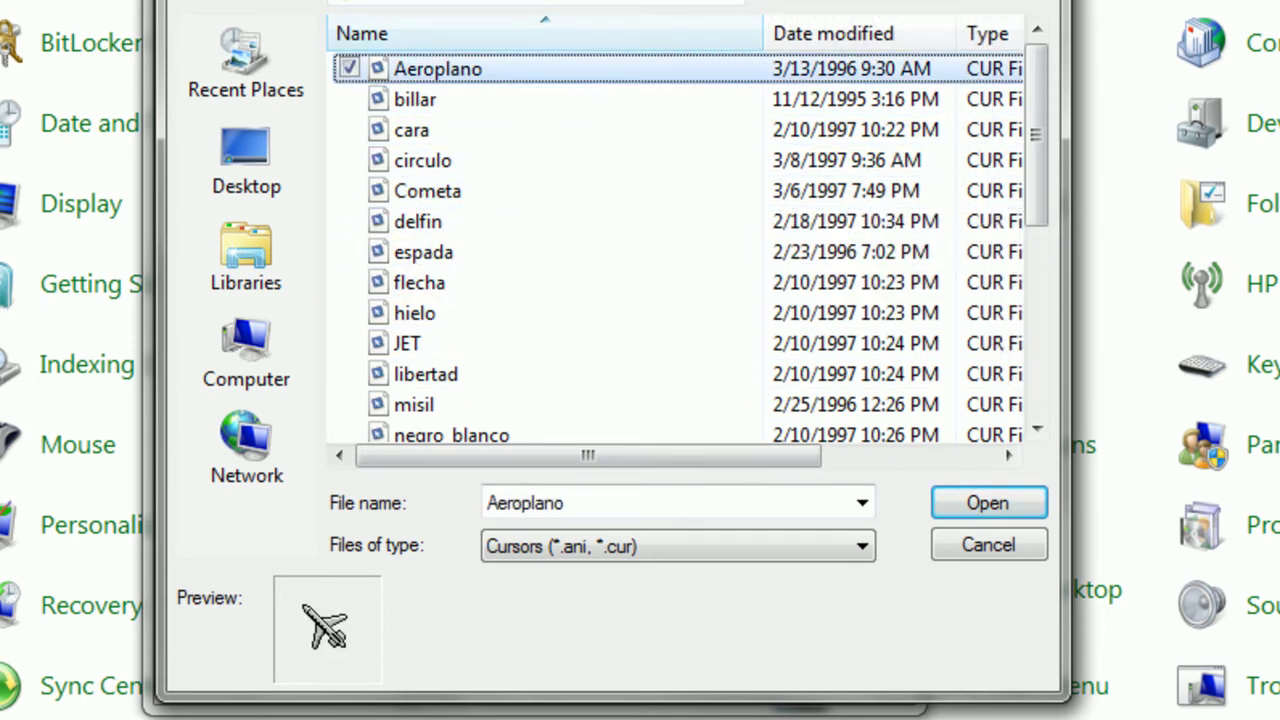
pyautogui.click(955, 502)
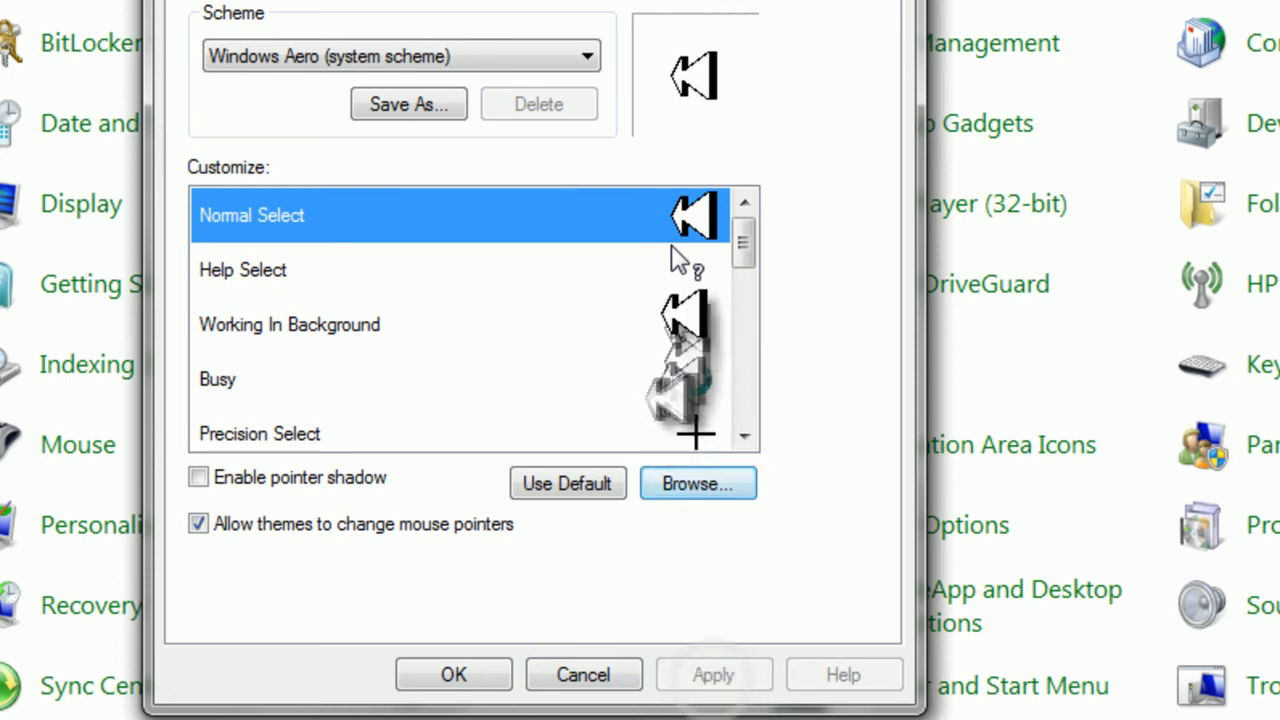
# Step: Start browsing for a Help Select cursor, cancel it, and close the mouse settings and Control Panel
pyautogui.click(560, 290)
pyautogui.click(725, 495)
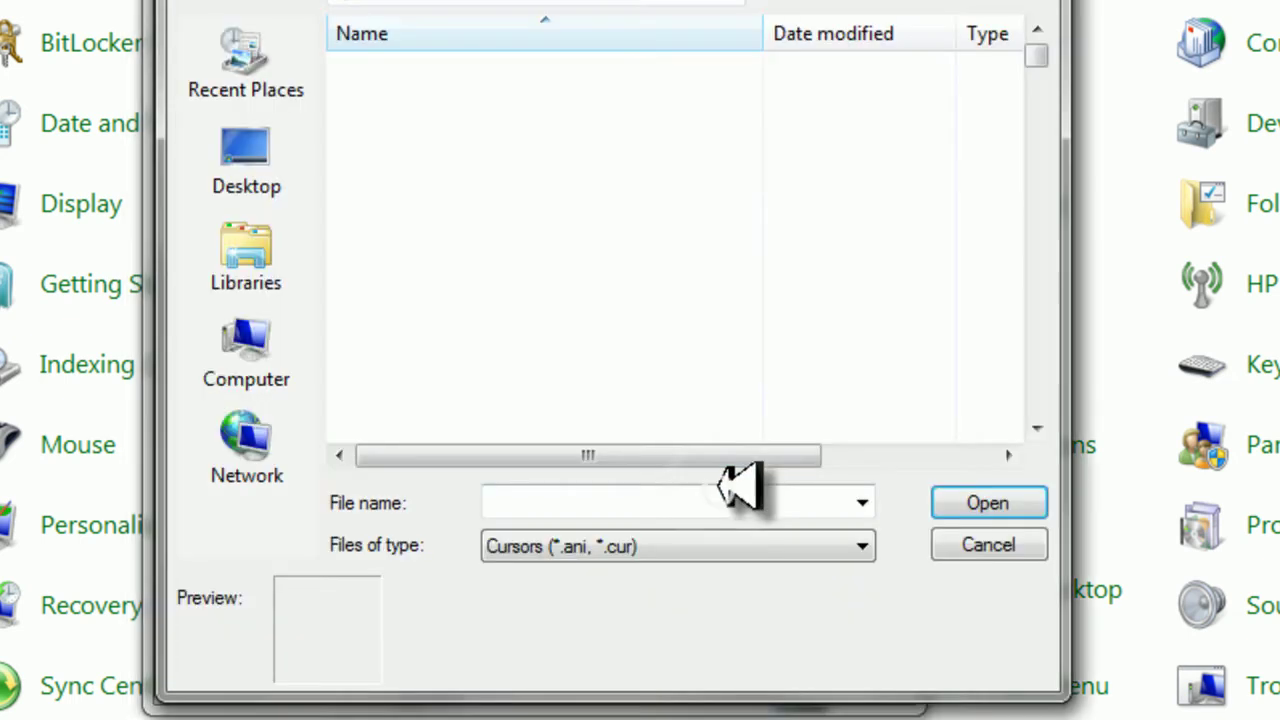
pyautogui.press('Escape')
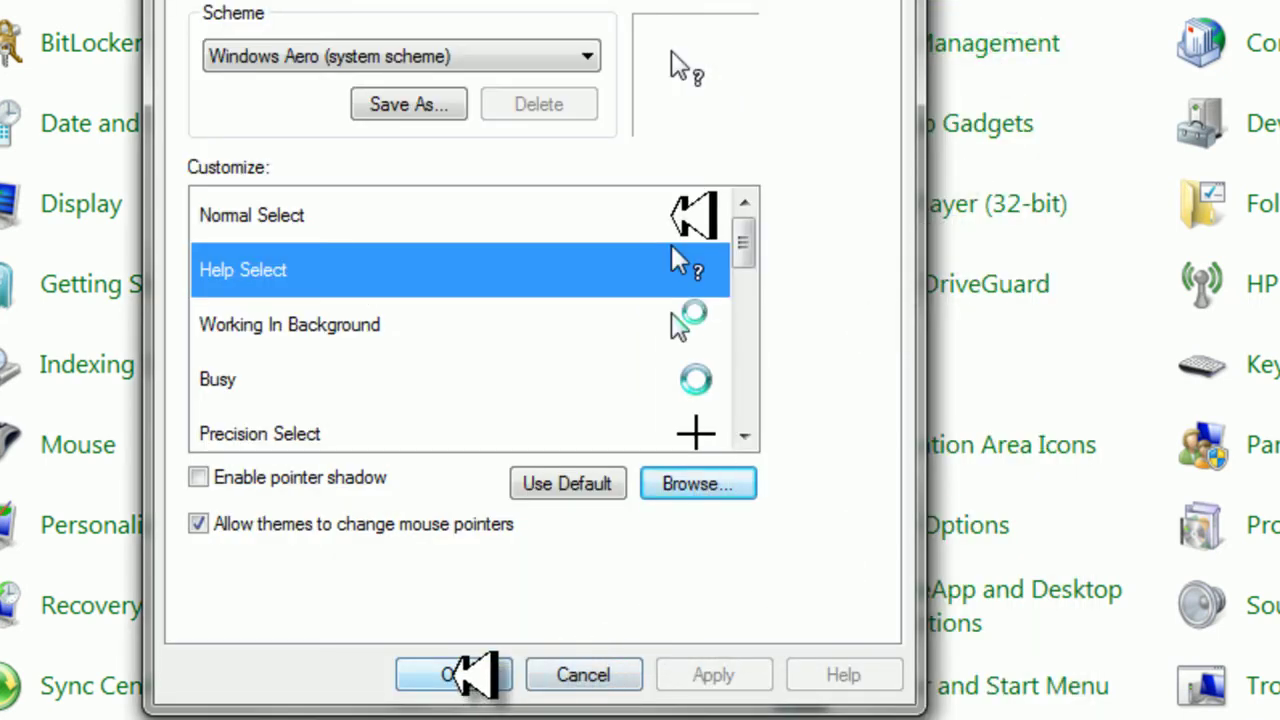
pyautogui.click(458, 675)
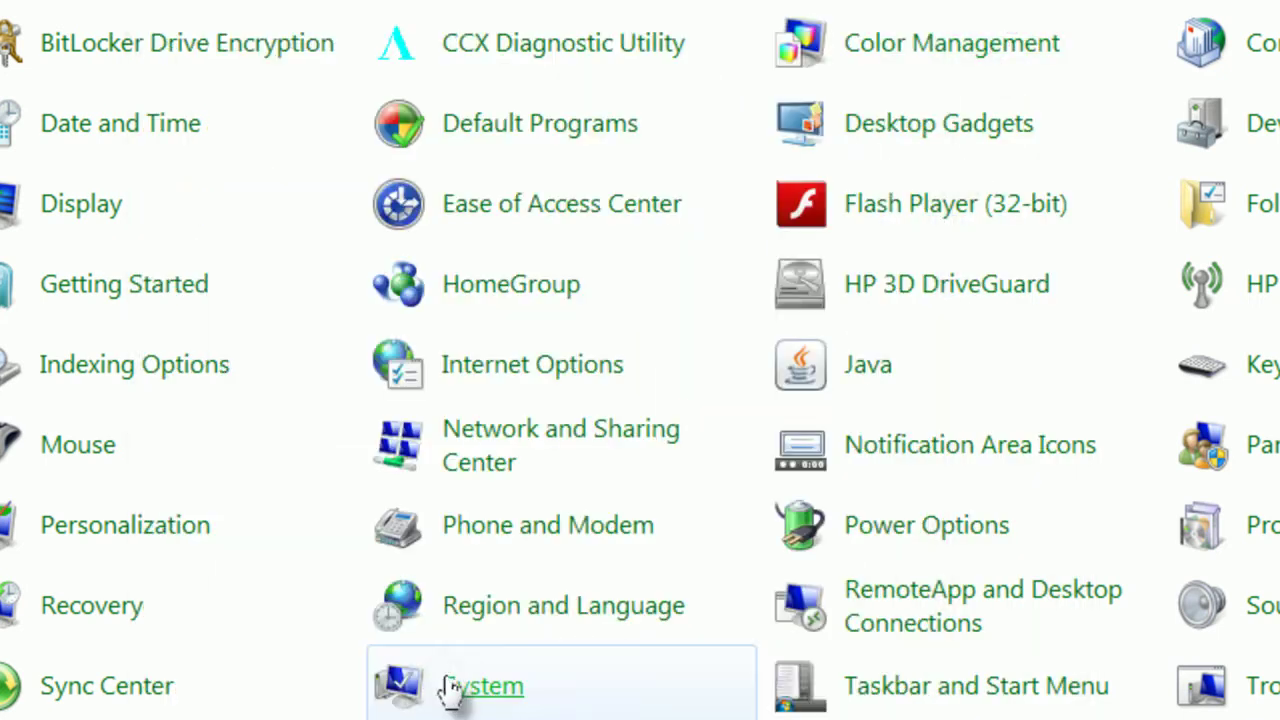
pyautogui.hotkey('alt', 'F4')
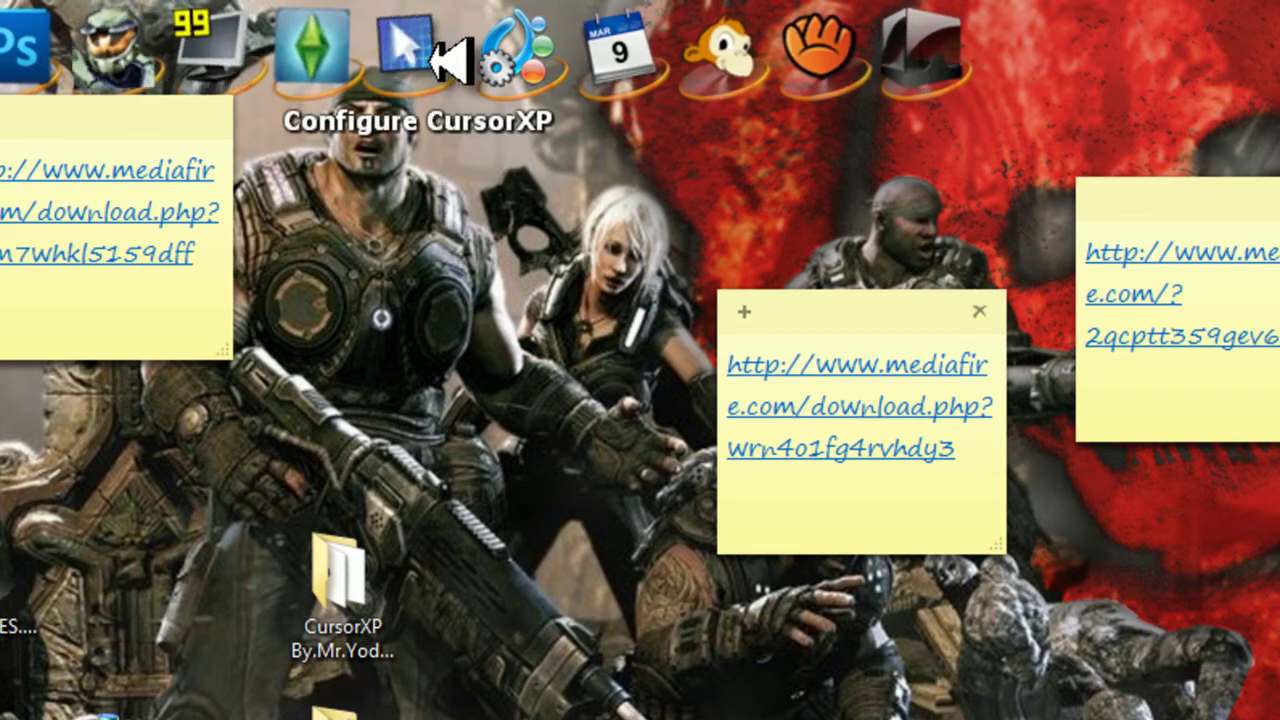
# Step: Open the CursorXP configuration, choose <Buscar> as the scheme, and browse from the Desktop cursor pack into the CURSORES CAMTASIA folder's Blosh5000 folder
pyautogui.click(430, 68)
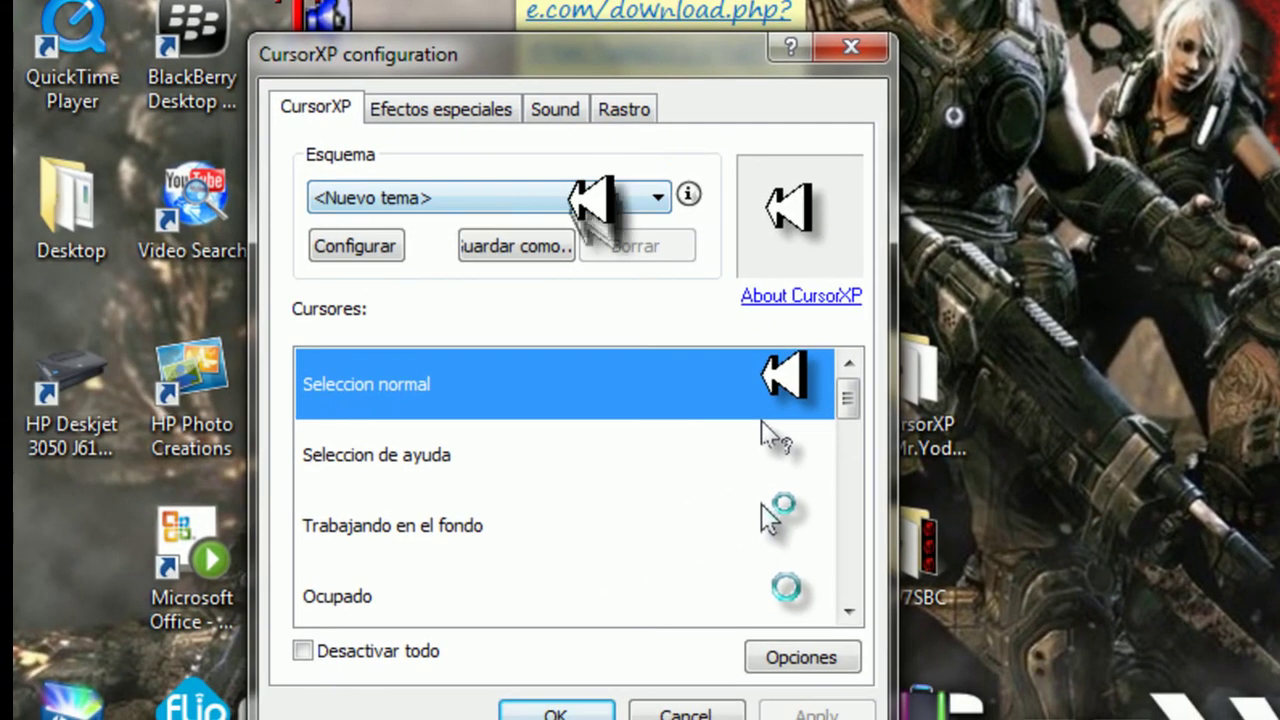
pyautogui.click(572, 200)
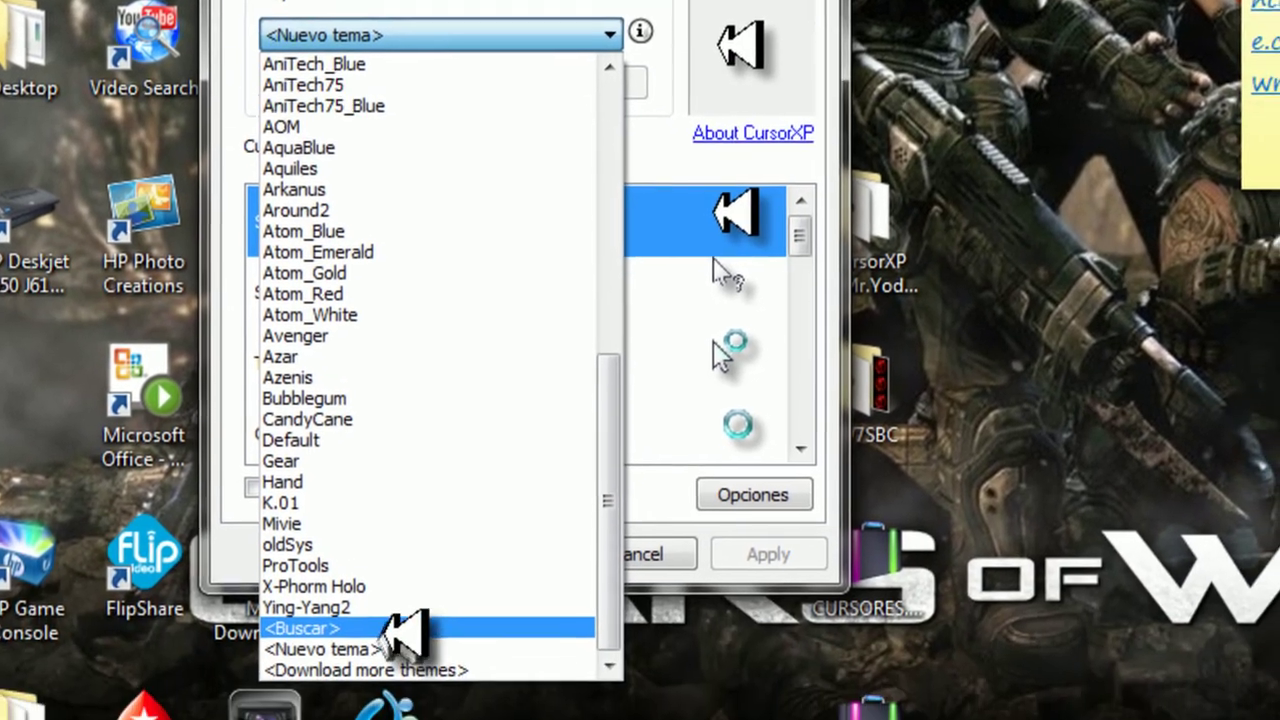
pyautogui.click(385, 628)
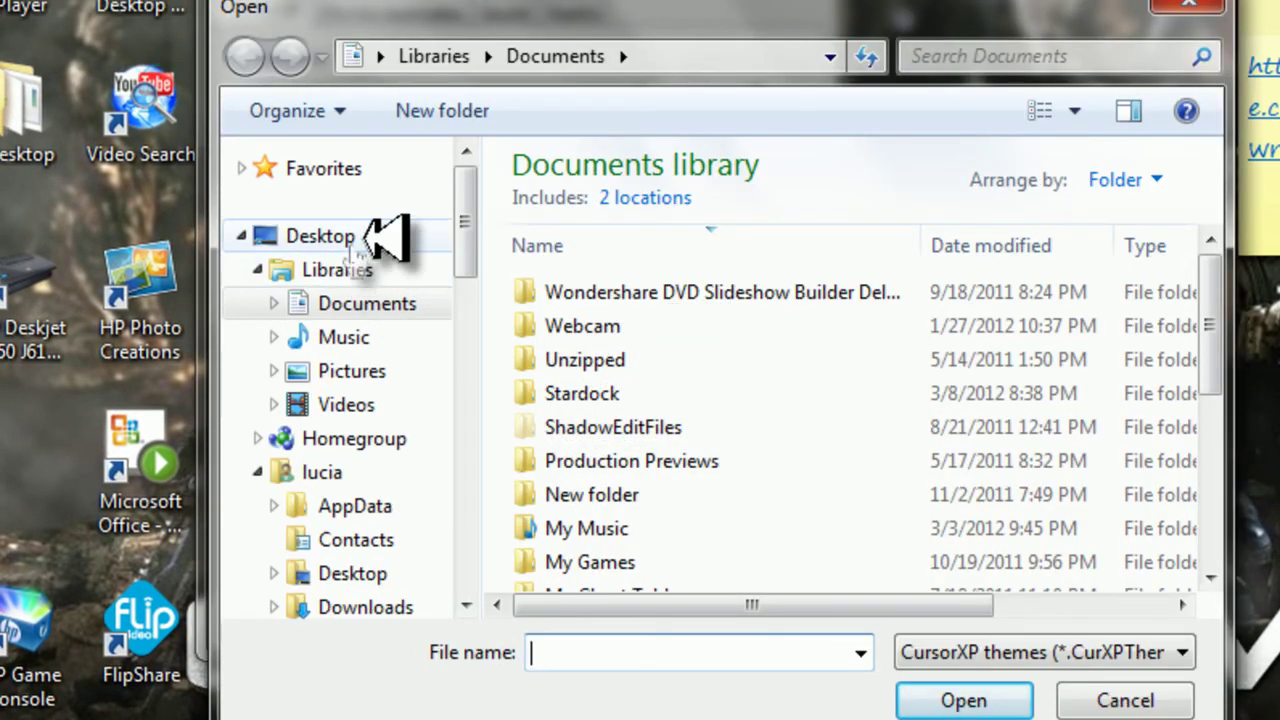
pyautogui.click(368, 236)
pyautogui.scroll(-3, 735, 470)
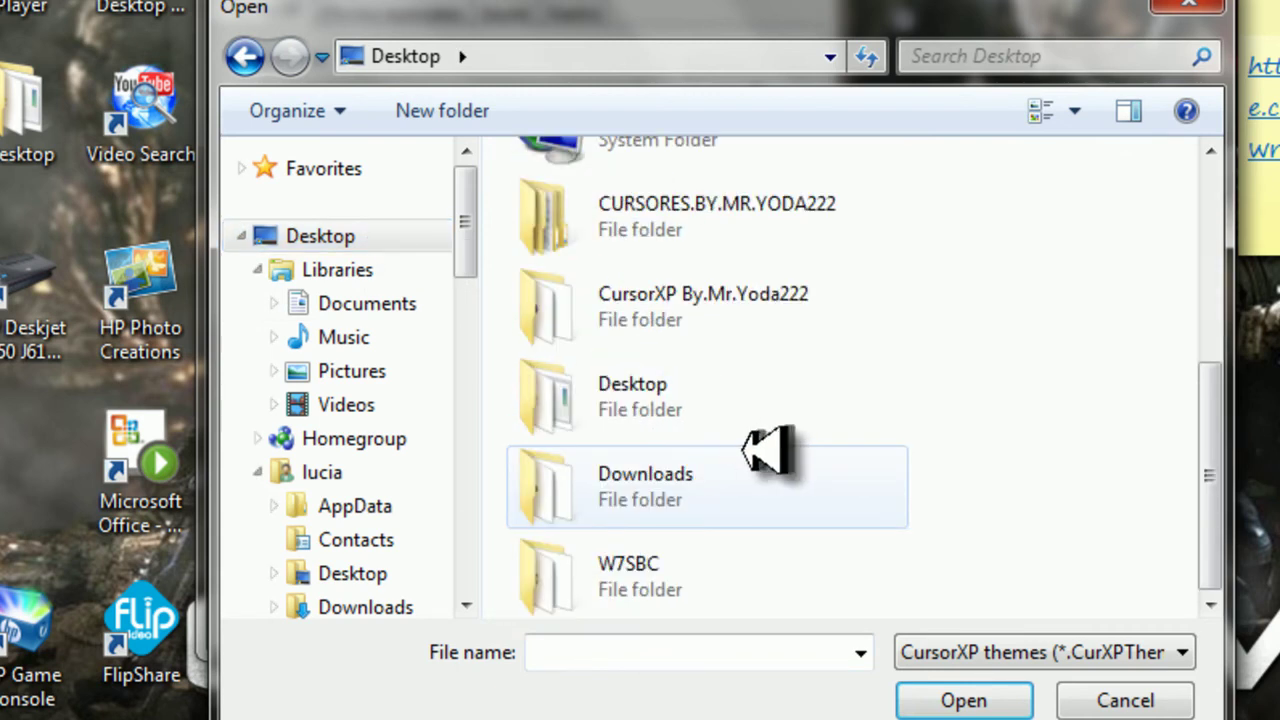
pyautogui.doubleClick(750, 240)
pyautogui.doubleClick(729, 211)
pyautogui.click(718, 210)
pyautogui.doubleClick(705, 211)
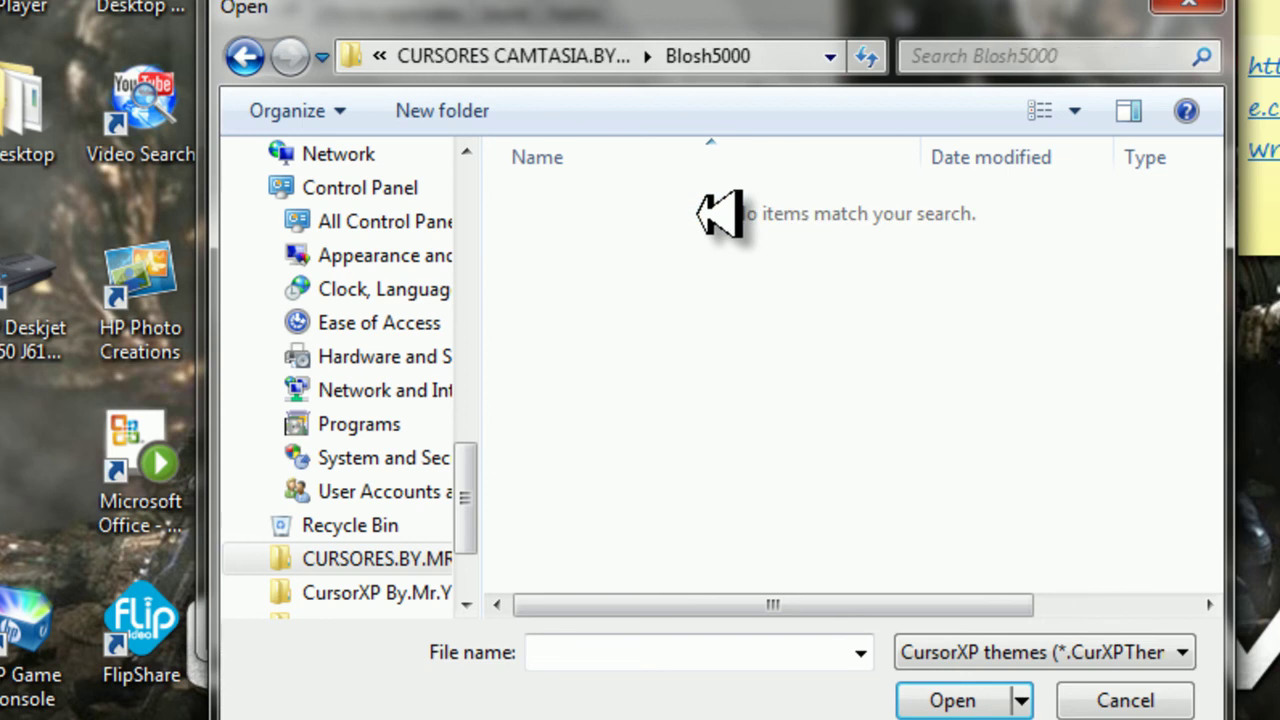
# Step: Return to the cursor pack's root, look for themes in the other cursor folder's Ajuste subfolder, and cancel the theme browsing
pyautogui.click(250, 60)
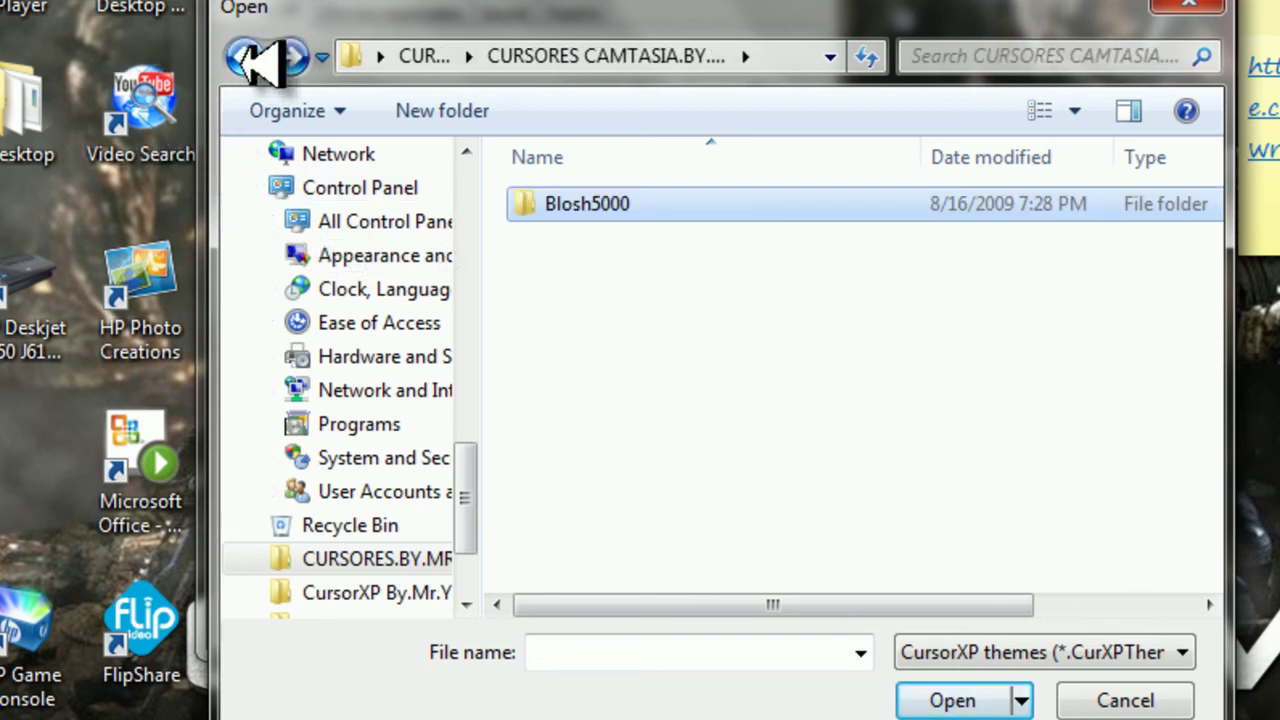
pyautogui.click(245, 58)
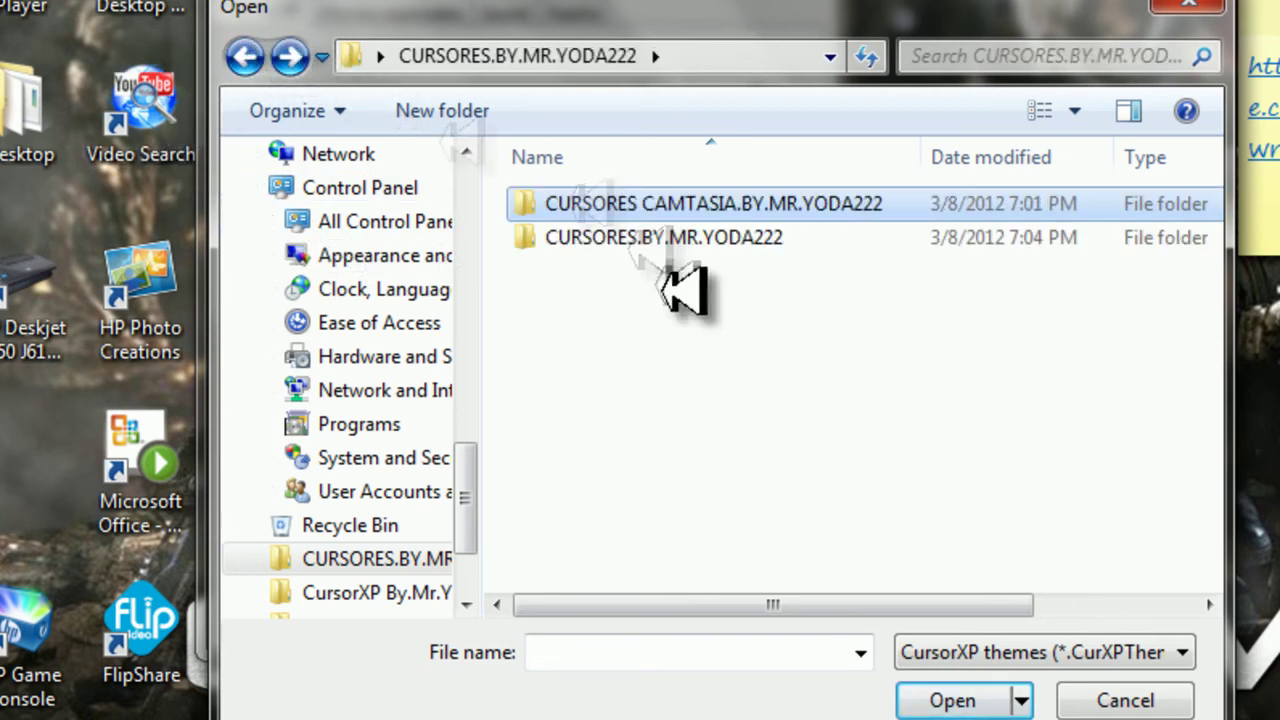
pyautogui.doubleClick(770, 238)
pyautogui.doubleClick(755, 203)
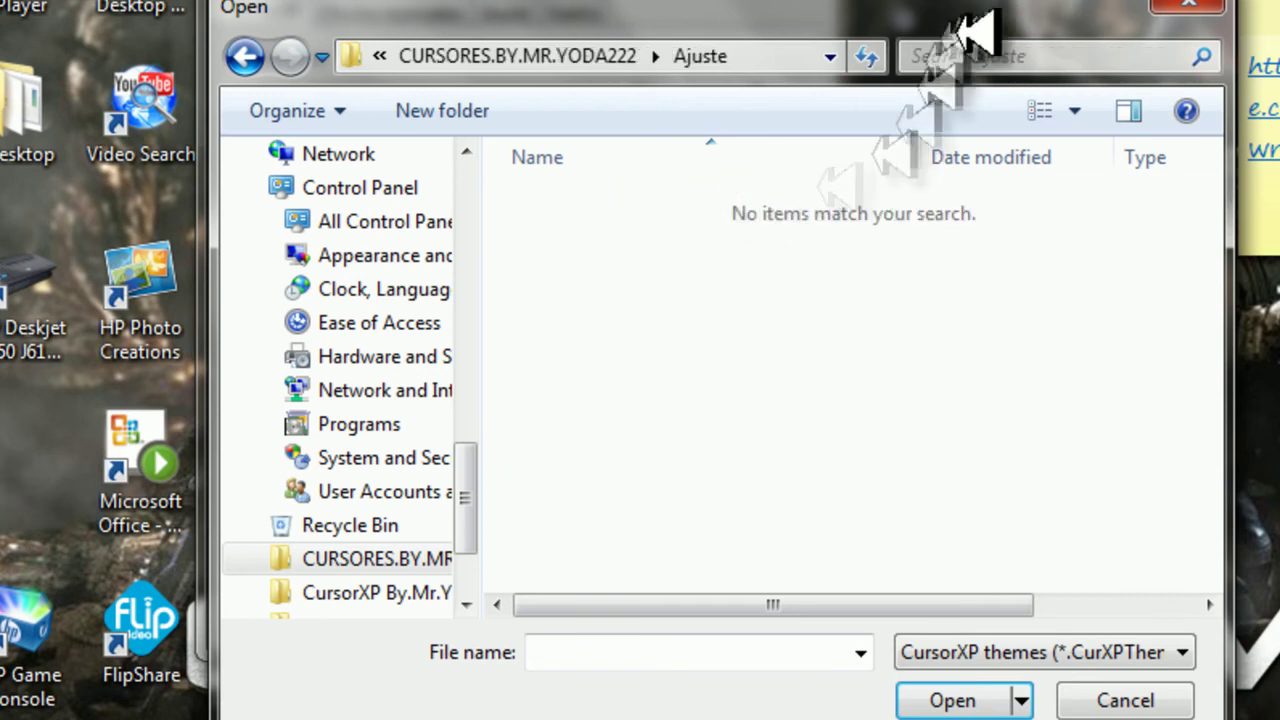
pyautogui.click(1188, 4)
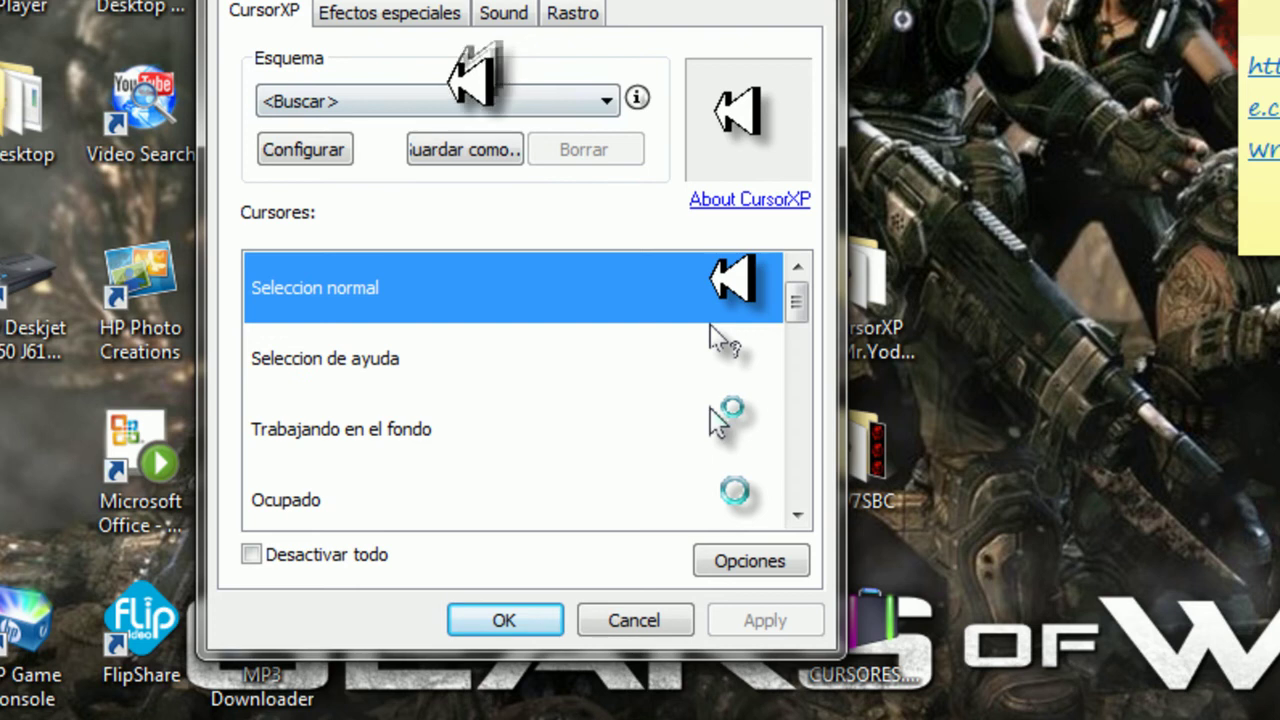
# Step: Select <Nuevo tema> as the CursorXP scheme and close the configuration without applying it
pyautogui.click(432, 100)
pyautogui.click(340, 708)
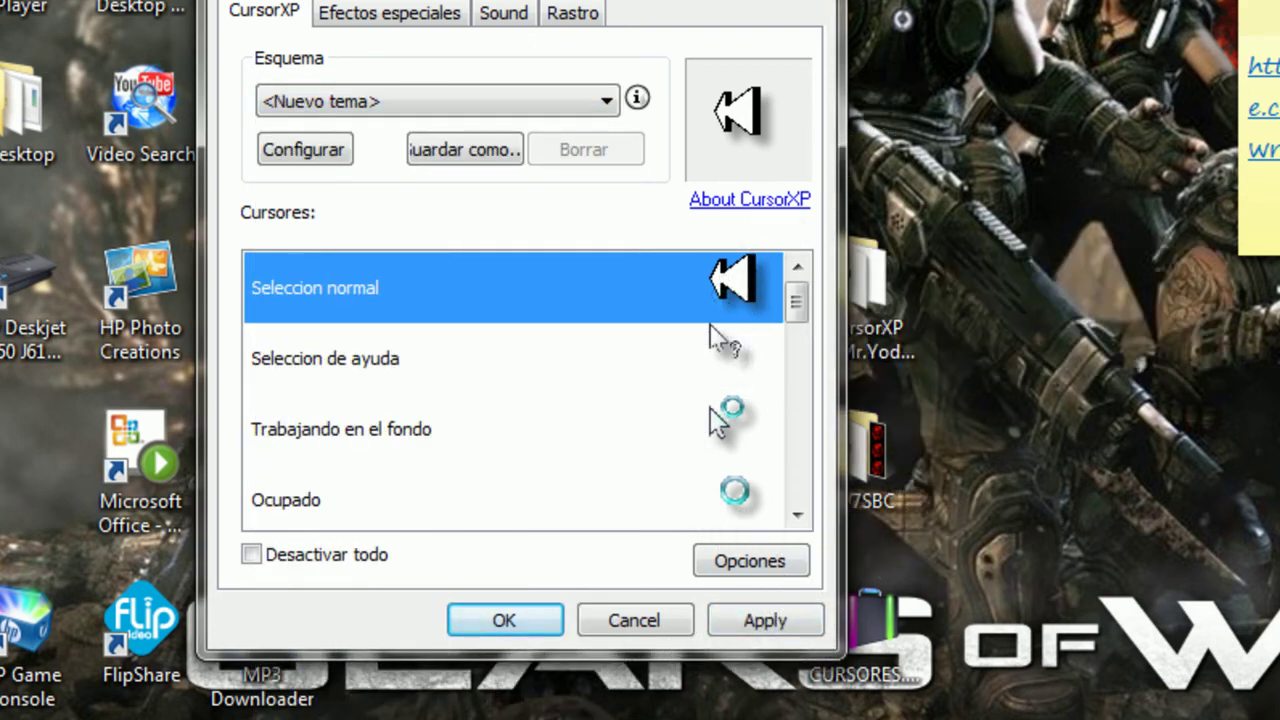
pyautogui.press('Escape')
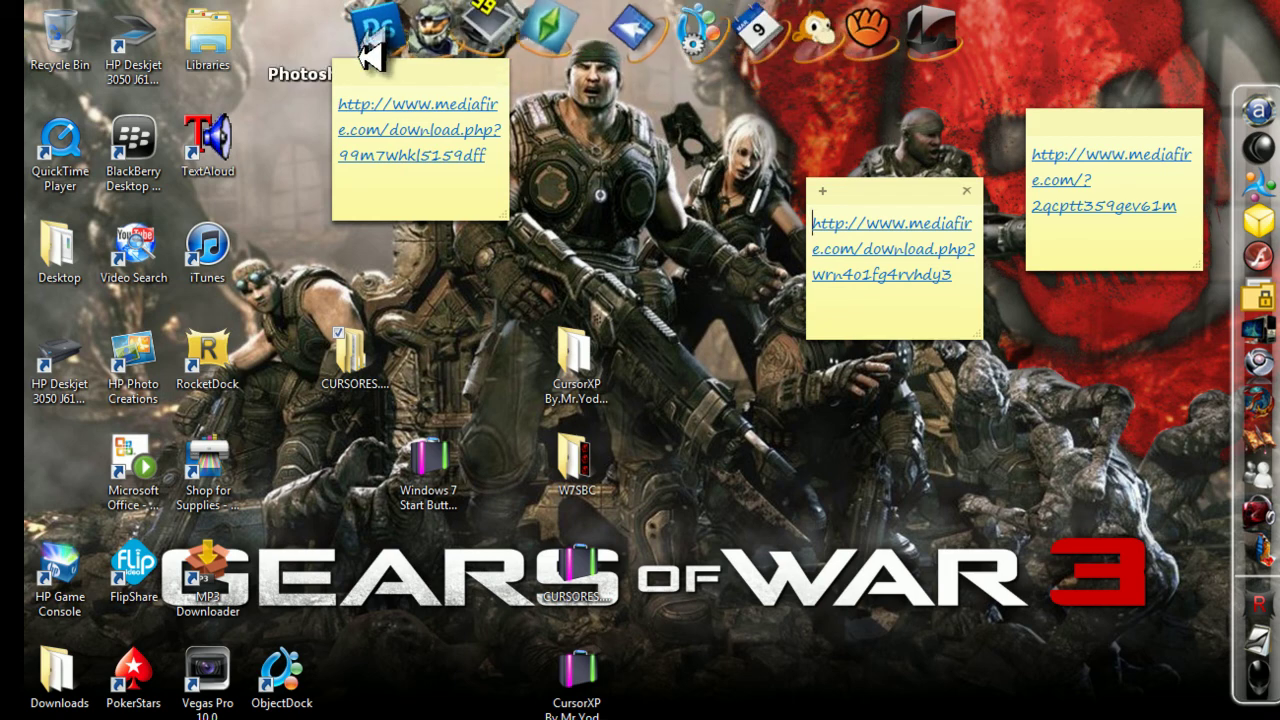
# Step: Move the leftmost sticky note with the download link beside the middle note, and clear its hold by selecting the cursor pack folder on the desktop
pyautogui.moveTo(440, 70); pyautogui.dragTo(705, 130)
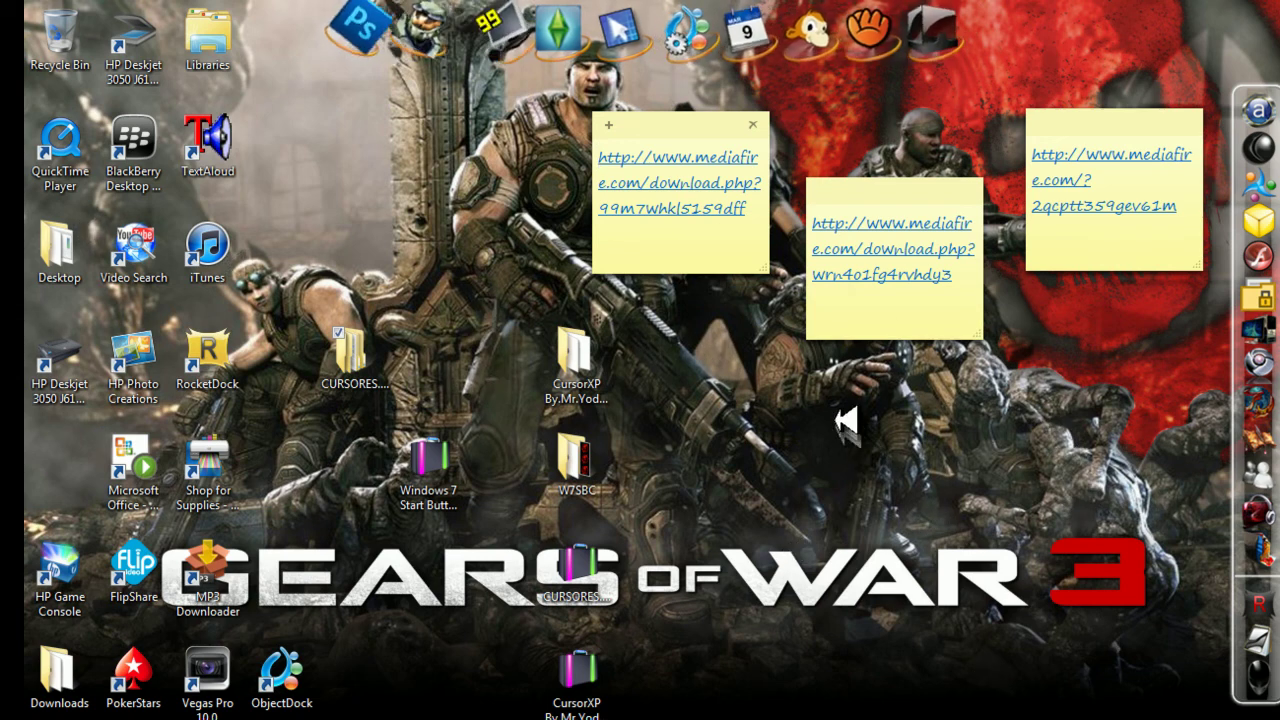
pyautogui.click(350, 350)
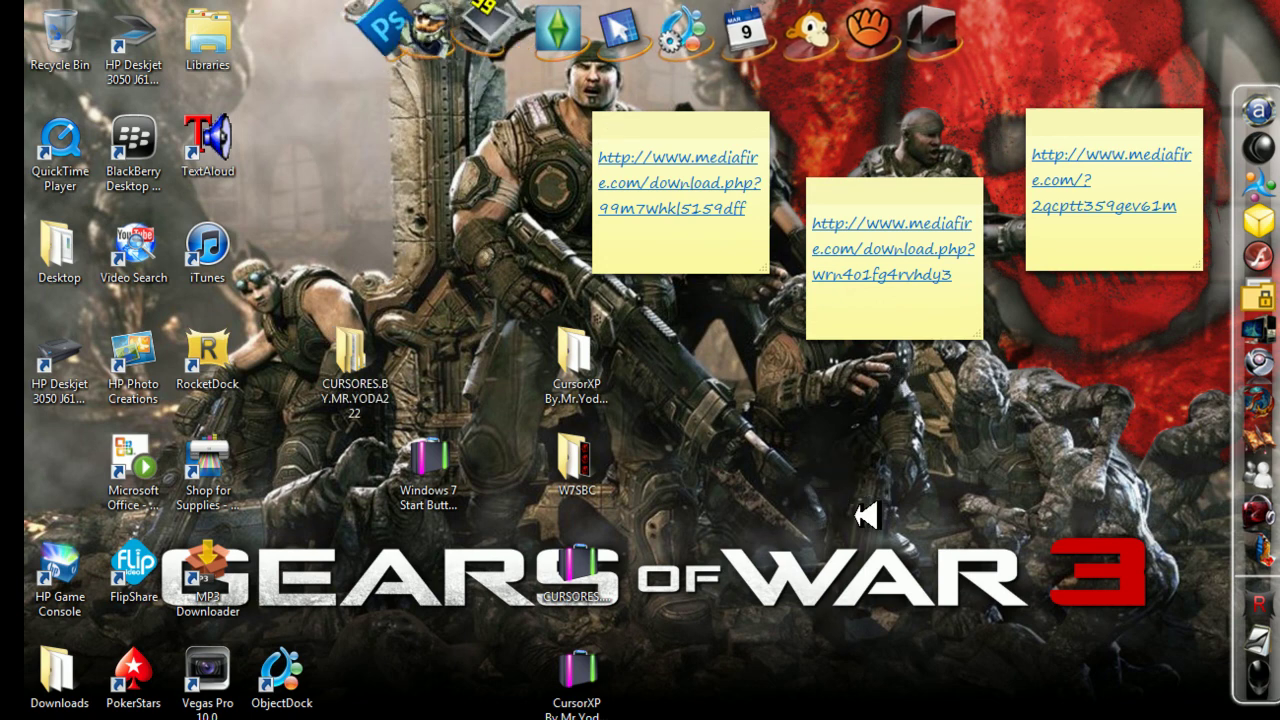